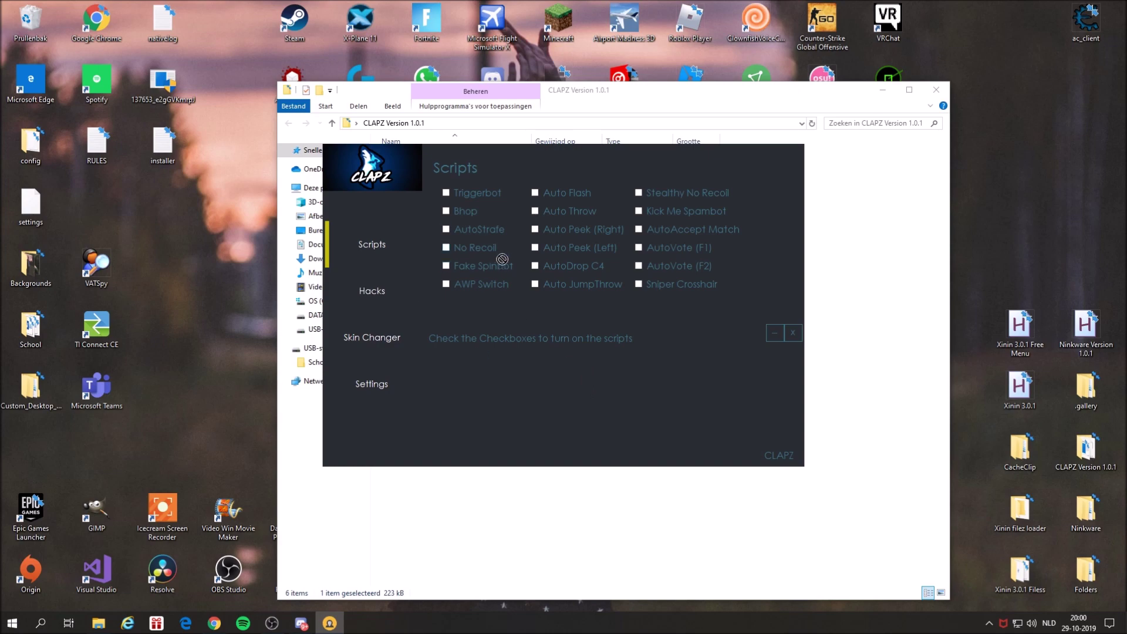
Close the CLAPZ Version 1.0.1 folder window and the CLAPZ program to return to the desktop.
{"action": "left_click", "coordinate": [938, 89]}
{"action": "left_click", "coordinate": [792, 333]}
{"action": "left_click_drag", "start_coordinate": [361, 263], "coordinate": [643, 459]}
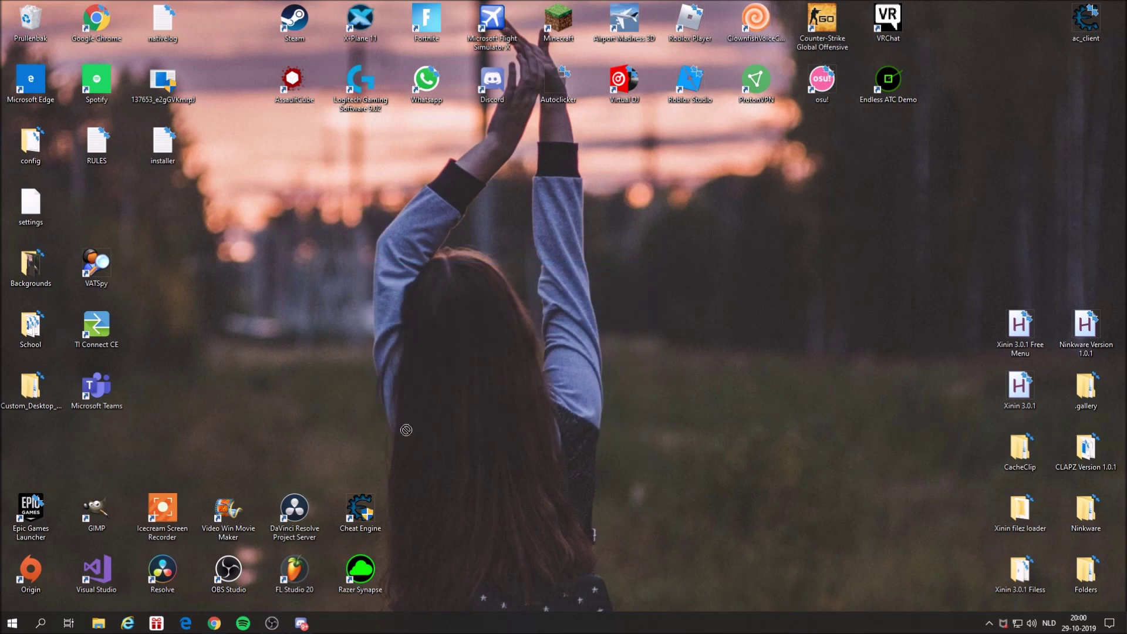
Switch to Discord and examine the requirements, perks and application template in the evidence-hacker-rank channel.
{"action": "left_click", "coordinate": [301, 623]}
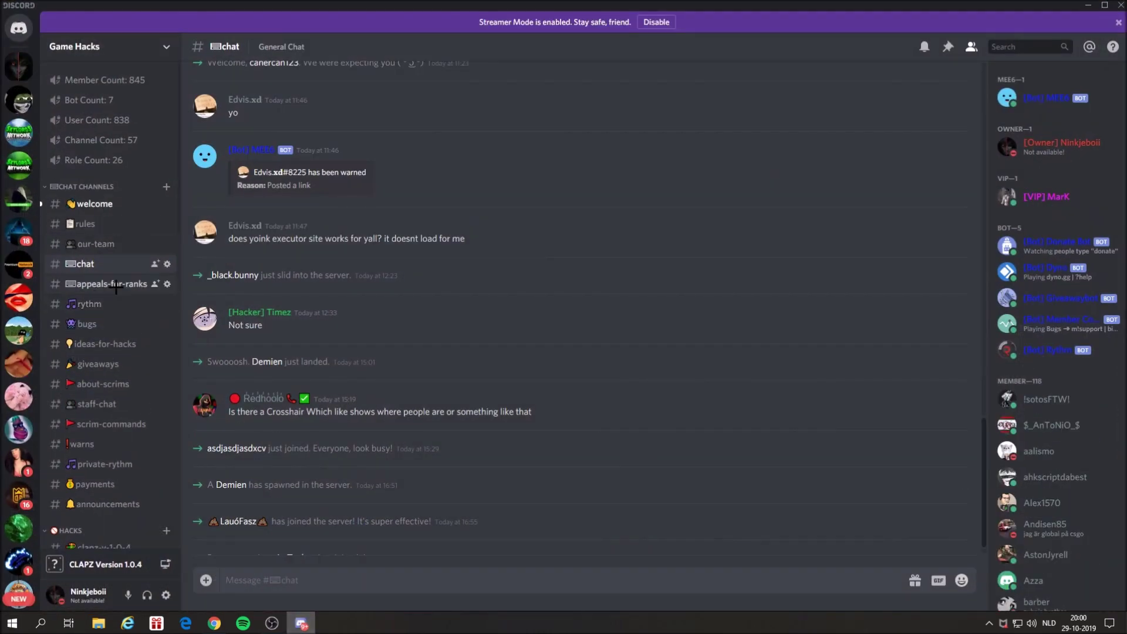
{"action": "scroll", "coordinate": [116, 284], "scroll_direction": "down", "scroll_amount": 7}
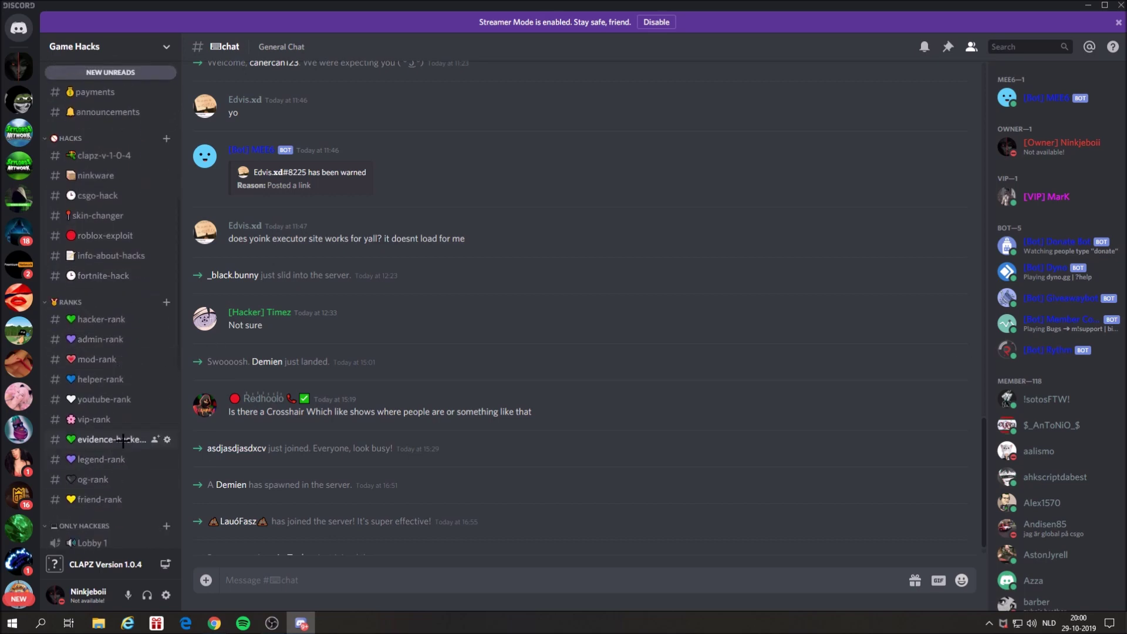
{"action": "left_click", "coordinate": [123, 440]}
{"action": "scroll", "coordinate": [301, 276], "scroll_direction": "up", "scroll_amount": 3}
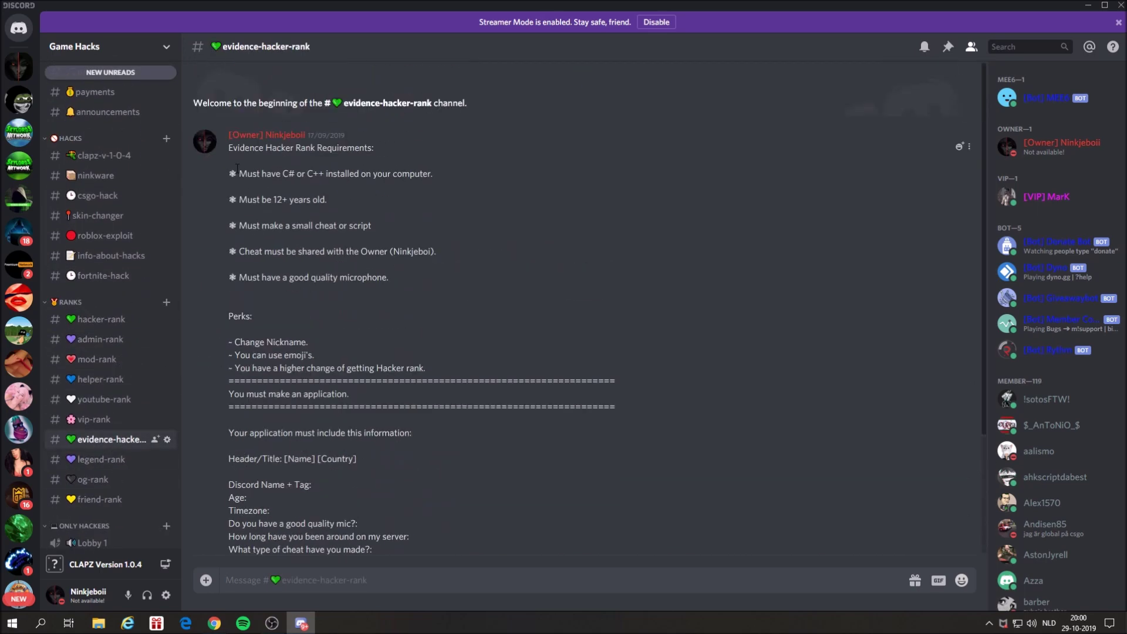
{"action": "left_click_drag", "start_coordinate": [273, 199], "coordinate": [349, 201]}
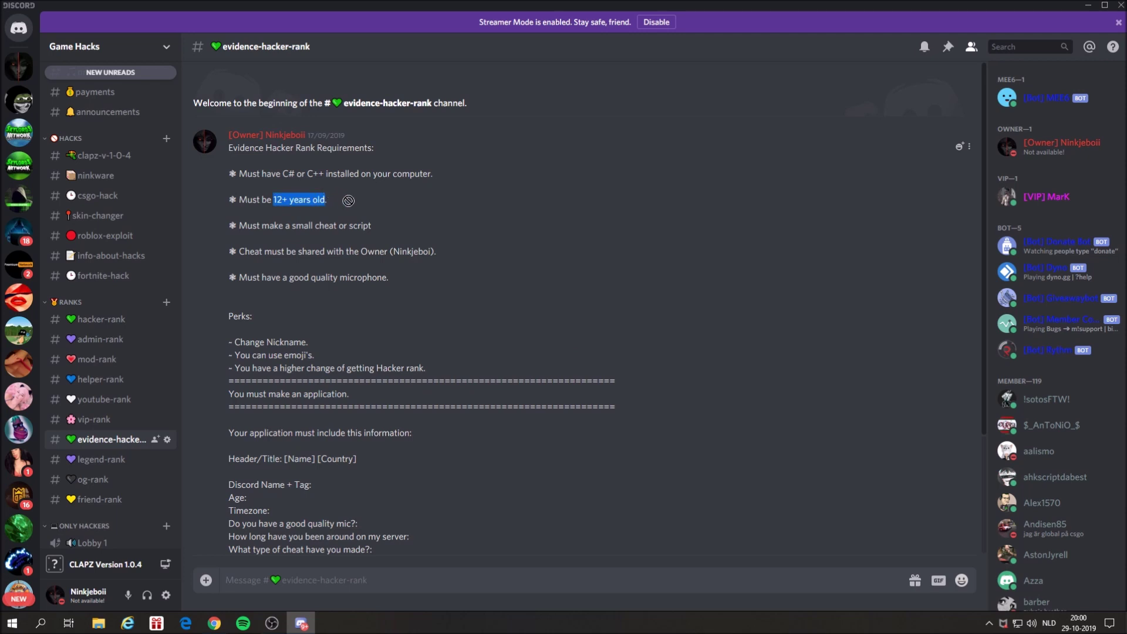
{"action": "left_click", "coordinate": [350, 202]}
{"action": "left_click_drag", "start_coordinate": [228, 147], "coordinate": [511, 312]}
{"action": "scroll", "coordinate": [509, 306], "scroll_direction": "down", "scroll_amount": 2}
{"action": "left_click", "coordinate": [525, 317]}
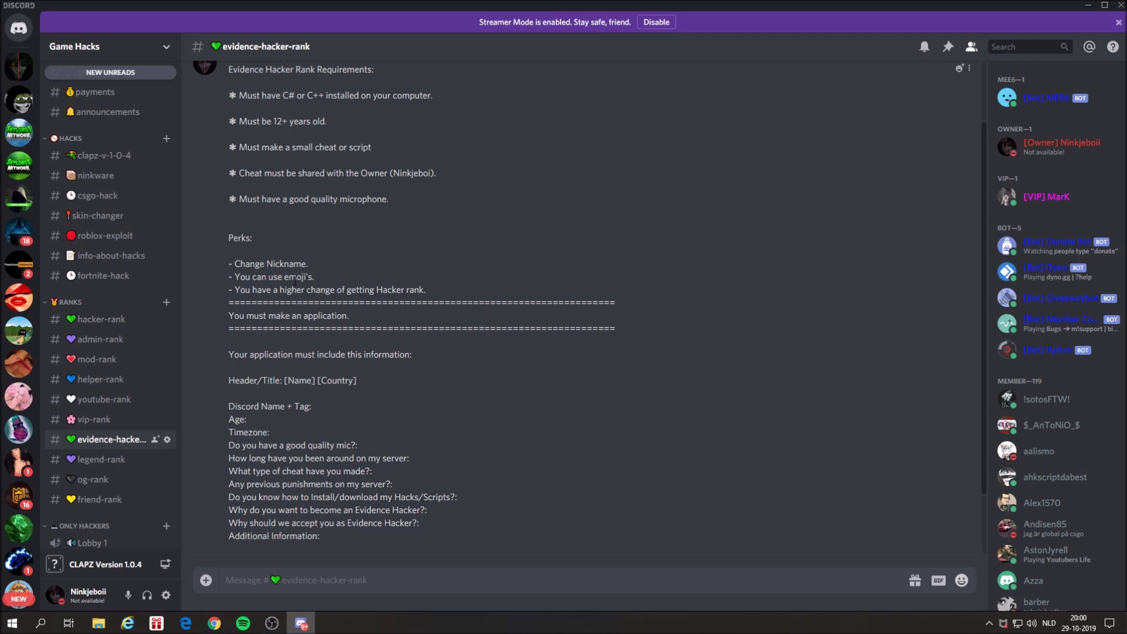
{"action": "scroll", "coordinate": [246, 323], "scroll_direction": "down", "scroll_amount": 2}
{"action": "left_click_drag", "start_coordinate": [230, 225], "coordinate": [920, 541]}
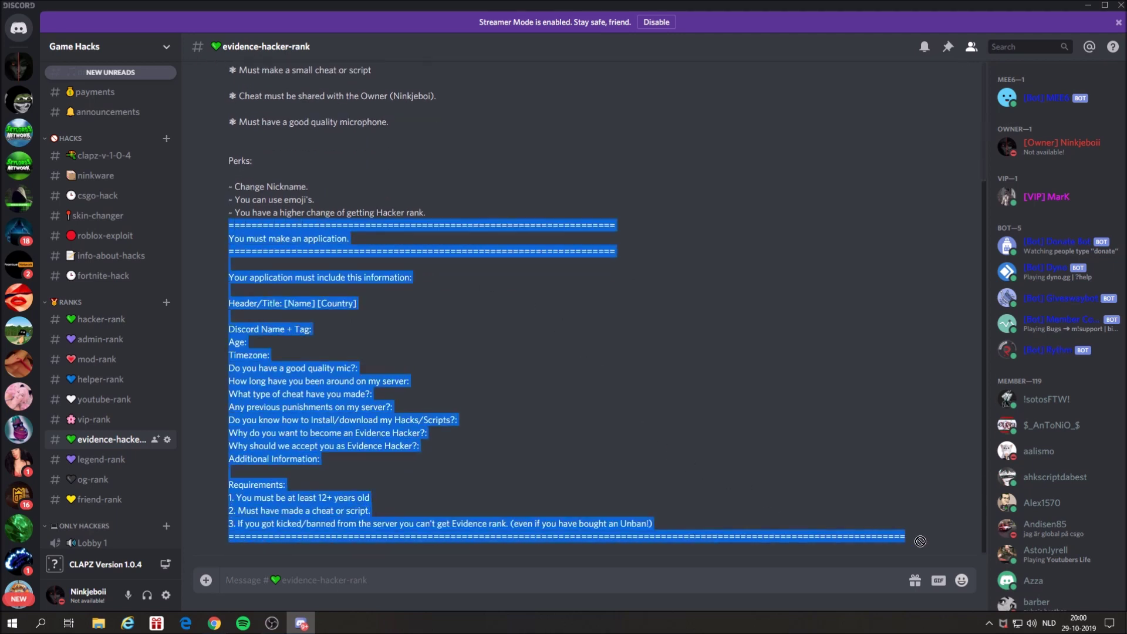
{"action": "left_click", "coordinate": [819, 476]}
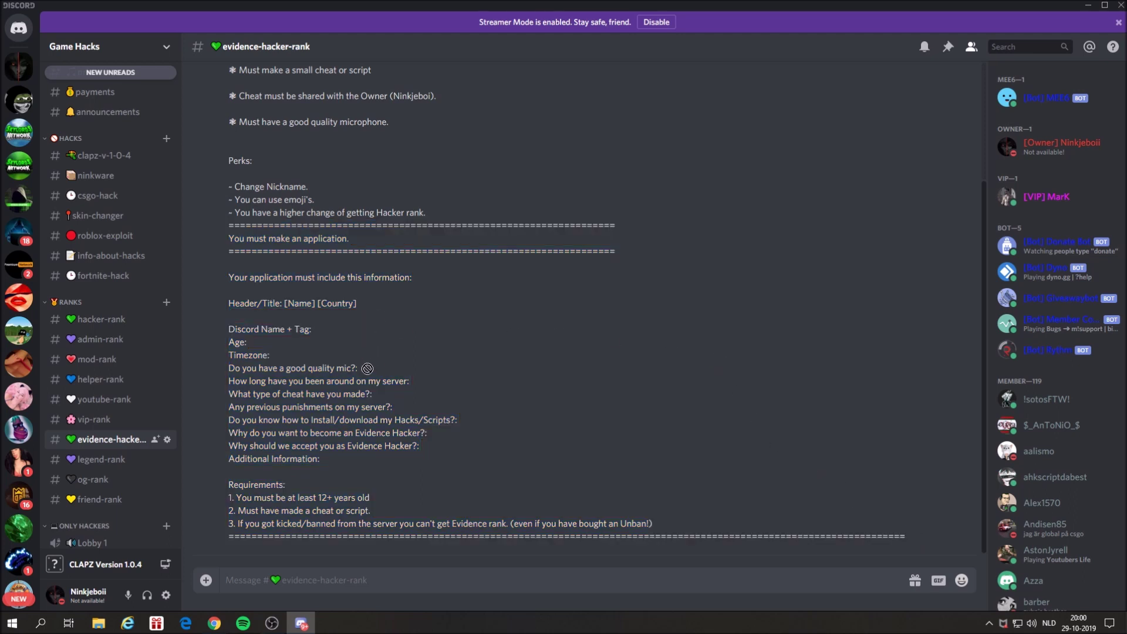
Open the hacker-rank channel and examine its age requirement, perks and application questions.
{"action": "left_click", "coordinate": [104, 313]}
{"action": "scroll", "coordinate": [319, 382], "scroll_direction": "up", "scroll_amount": 2}
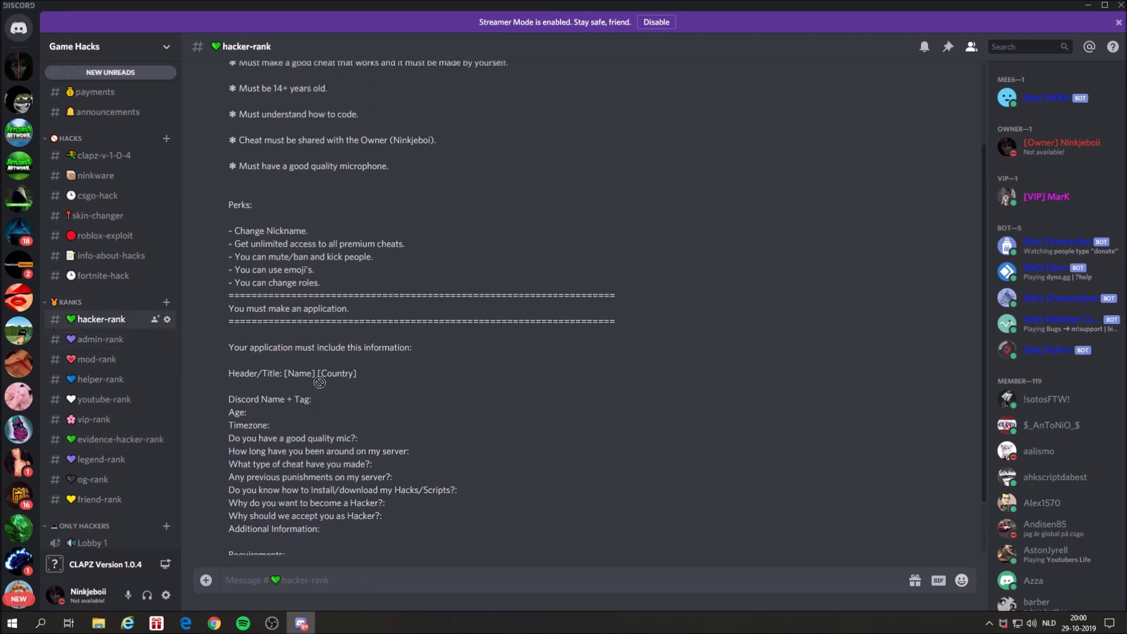
{"action": "scroll", "coordinate": [320, 382], "scroll_direction": "up", "scroll_amount": 3}
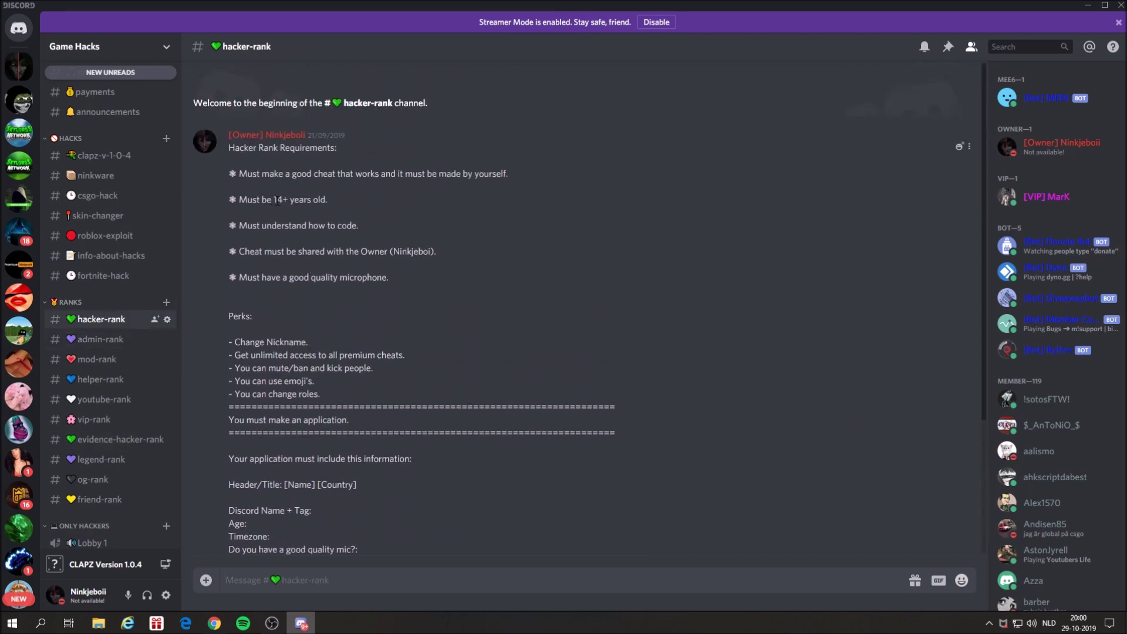
{"action": "left_click_drag", "start_coordinate": [274, 200], "coordinate": [354, 199]}
{"action": "triple_click", "coordinate": [312, 200]}
{"action": "scroll", "coordinate": [354, 199], "scroll_direction": "down", "scroll_amount": 3}
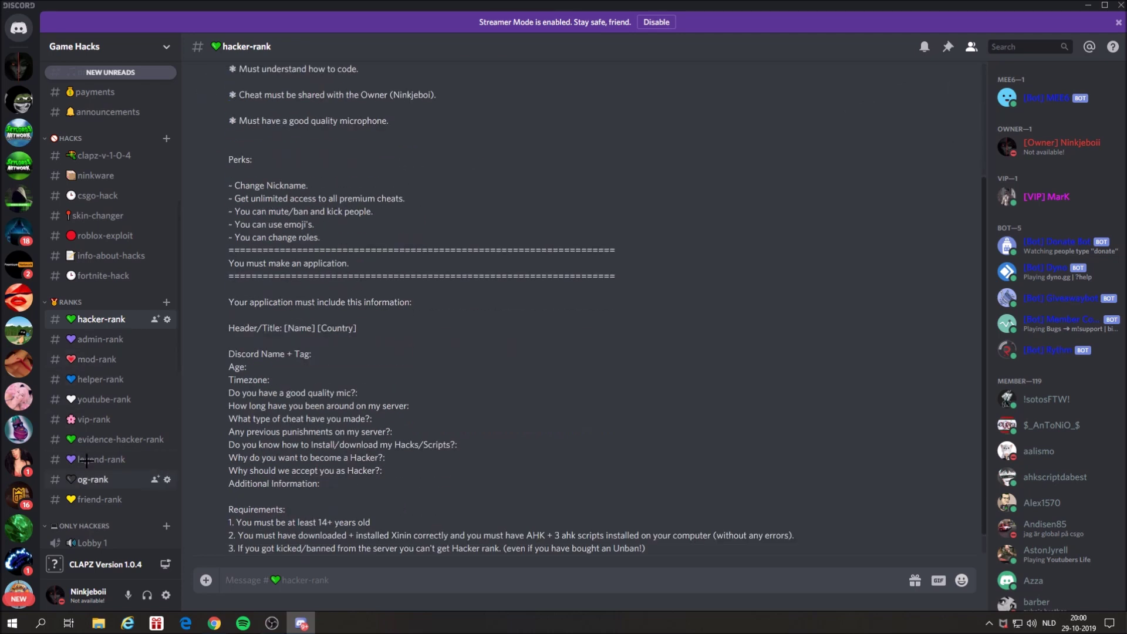
Revisit the evidence-hacker-rank channel, look through the submitted applications in appeals-for-ranks, and minimize Discord.
{"action": "left_click", "coordinate": [112, 440]}
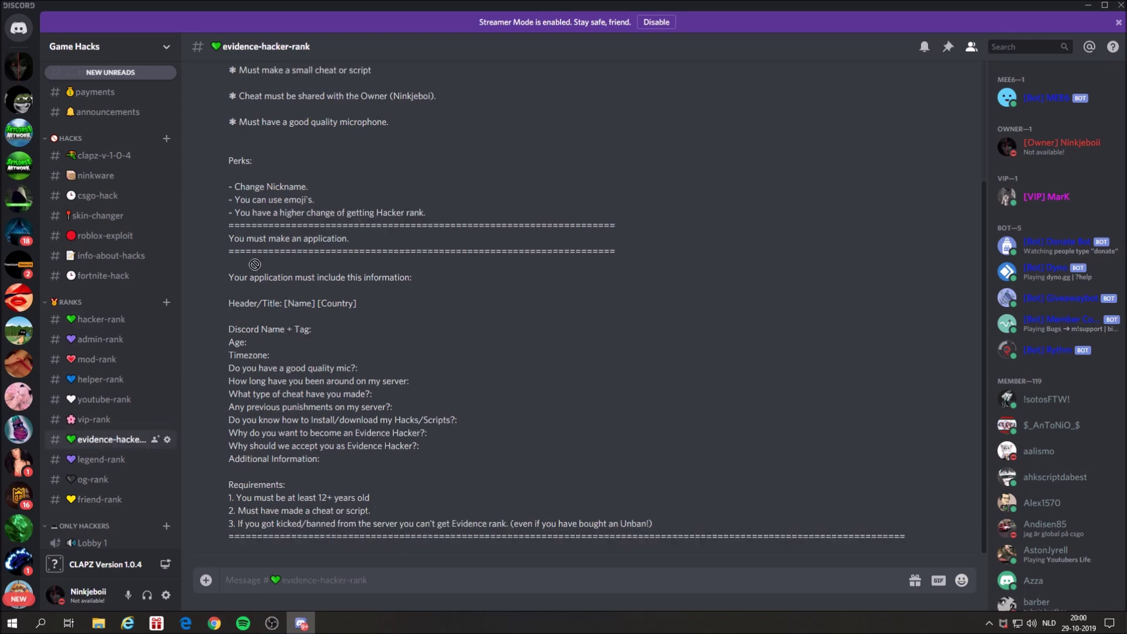
{"action": "left_click_drag", "start_coordinate": [254, 265], "coordinate": [327, 225]}
{"action": "scroll", "coordinate": [154, 429], "scroll_direction": "up", "scroll_amount": 5}
{"action": "left_click_drag", "start_coordinate": [80, 218], "coordinate": [297, 305]}
{"action": "scroll", "coordinate": [296, 305], "scroll_direction": "up", "scroll_amount": 10}
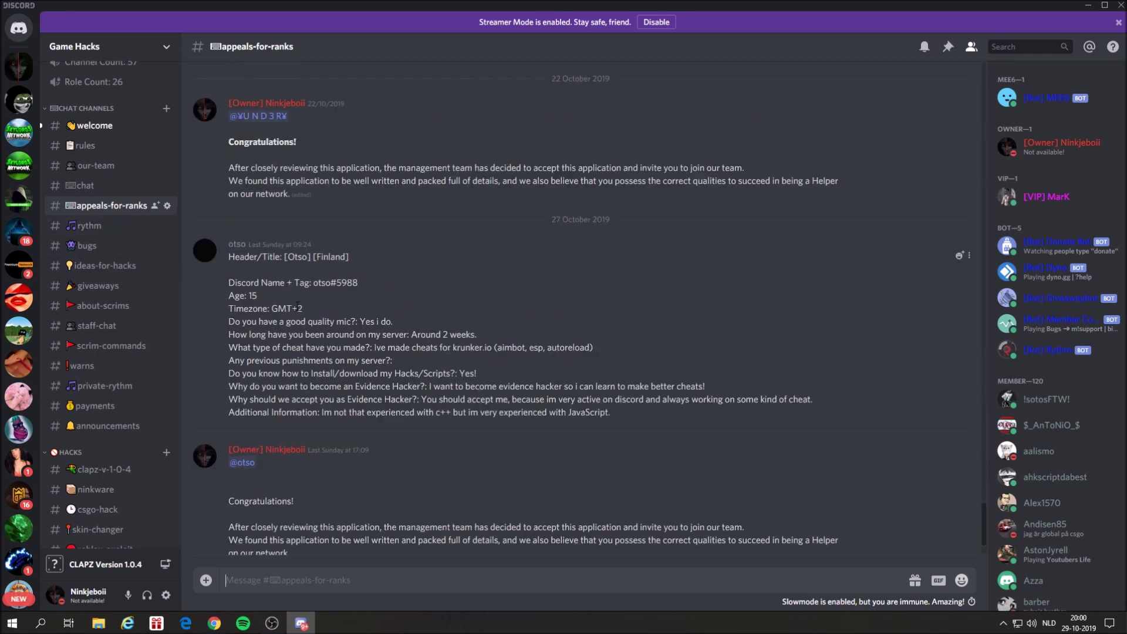
{"action": "left_click_drag", "start_coordinate": [296, 305], "coordinate": [947, 2]}
{"action": "scroll", "coordinate": [117, 225], "scroll_direction": "up", "scroll_amount": 2}
{"action": "left_click_drag", "start_coordinate": [1087, 5], "coordinate": [1120, 5]}
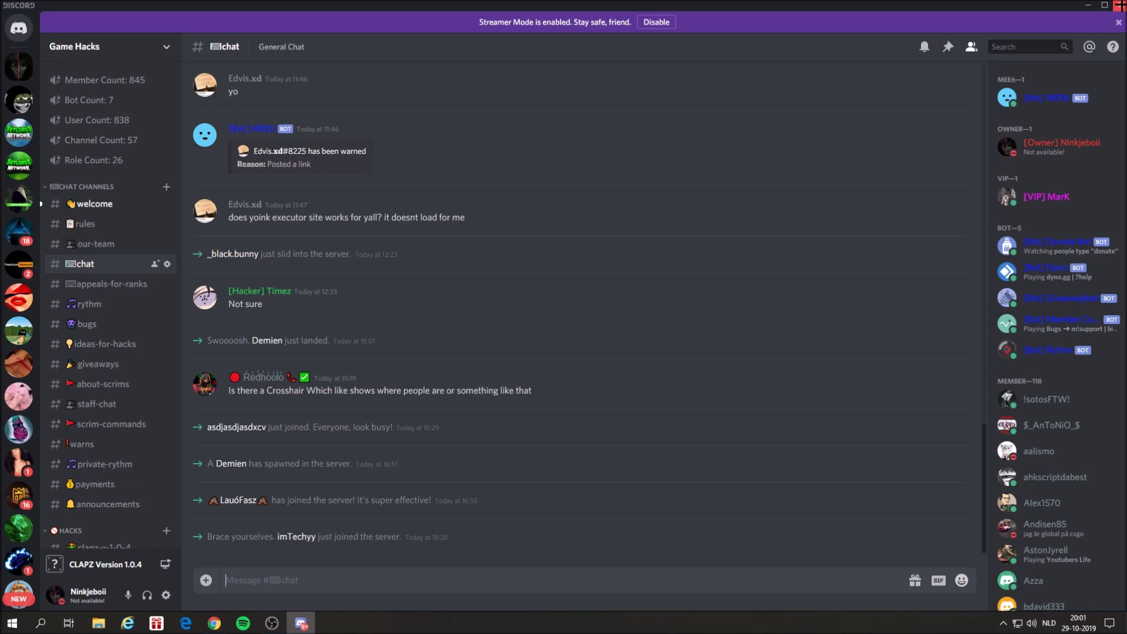
{"action": "left_click", "coordinate": [1088, 5]}
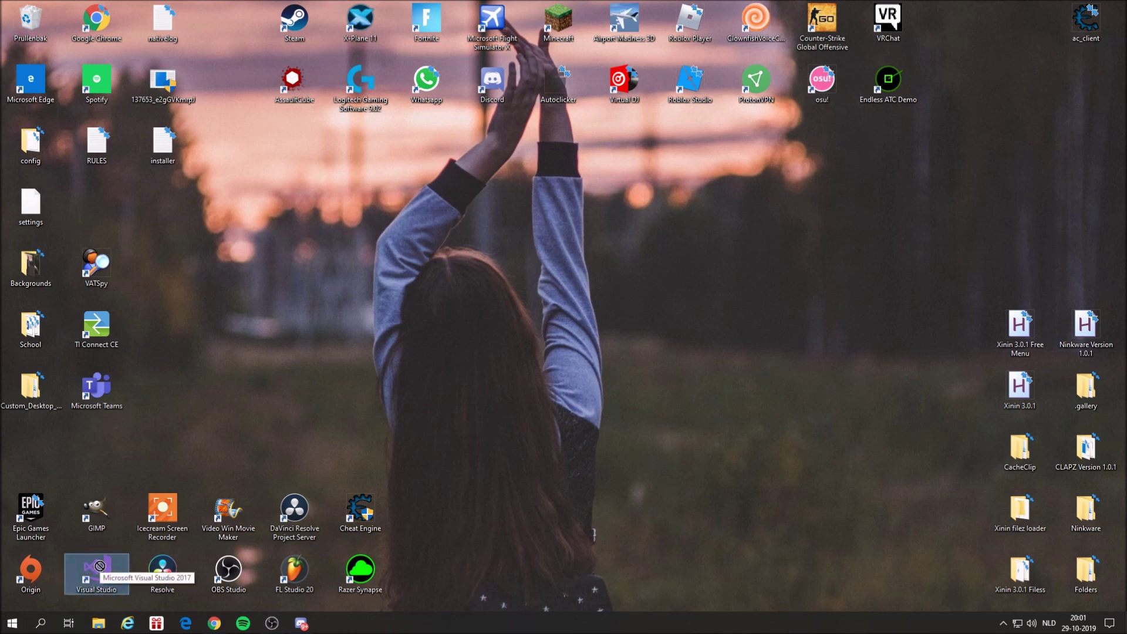
Create a new folder on the desktop and name it Gaeware.
{"action": "double_click", "coordinate": [99, 567]}
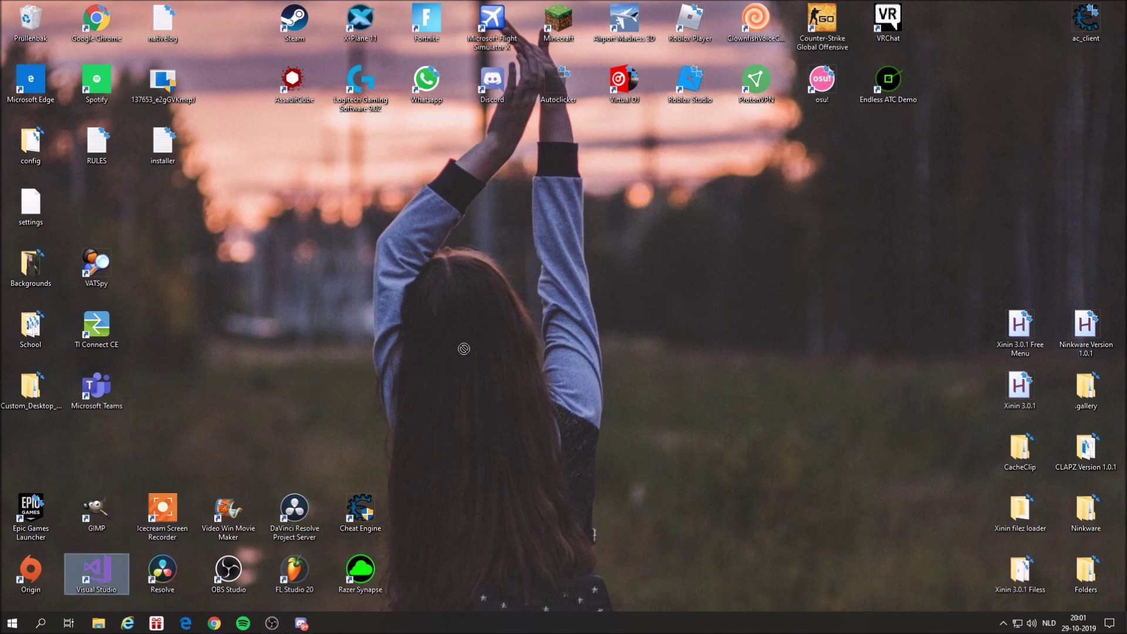
{"action": "right_click", "coordinate": [531, 328]}
{"action": "mouse_move", "coordinate": [579, 453]}
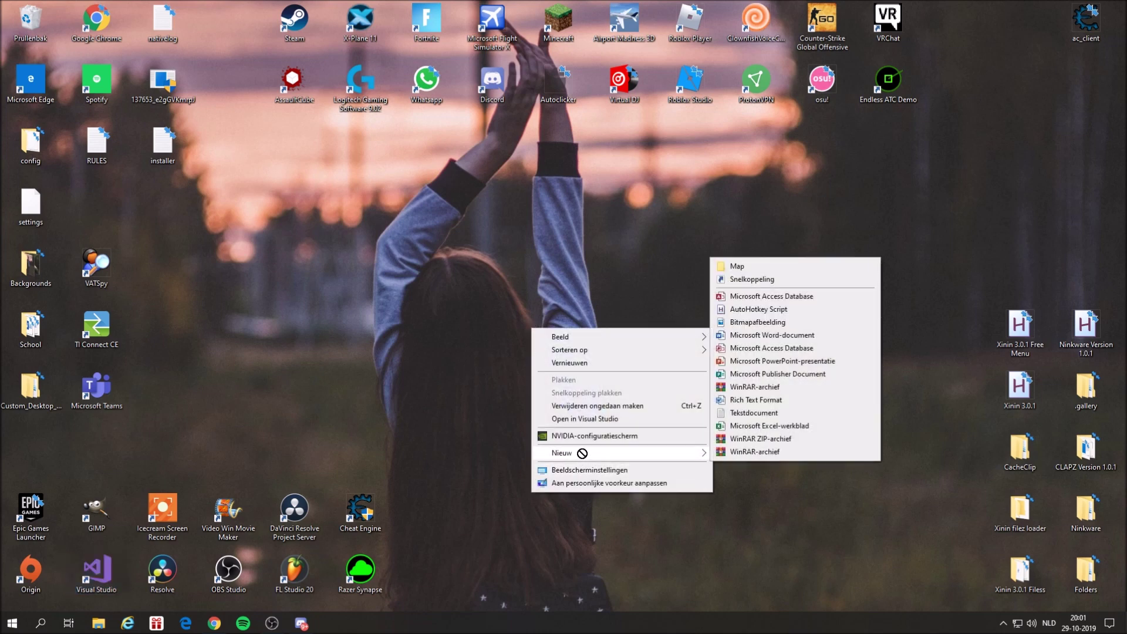
{"action": "left_click", "coordinate": [741, 267]}
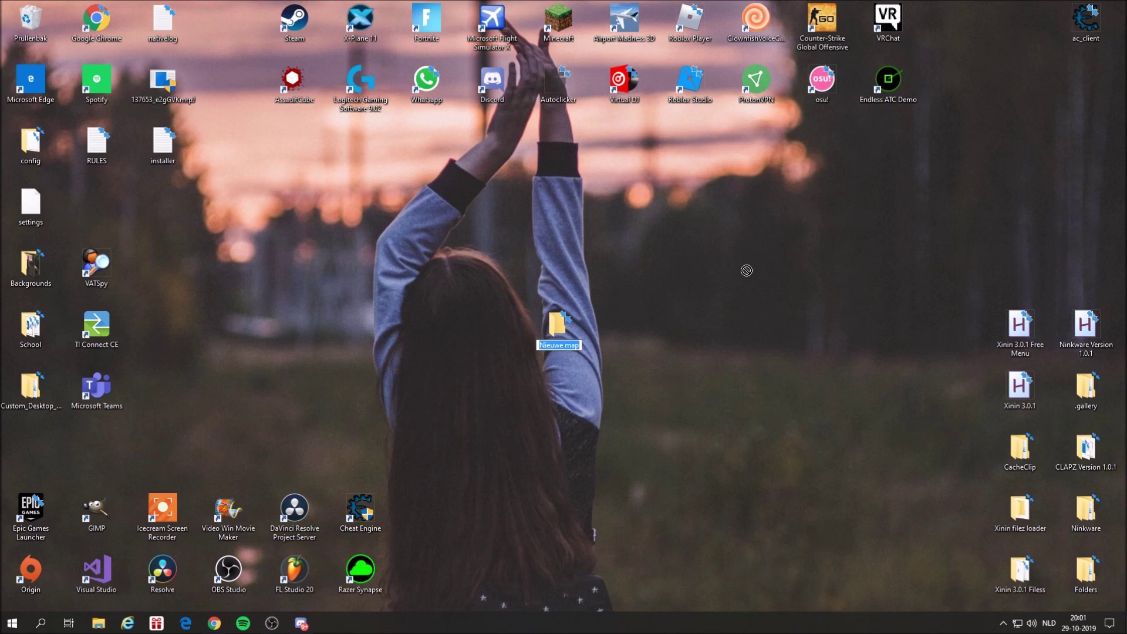
{"action": "type", "text": "ga"}
{"action": "key", "text": "BackSpace"}
{"action": "key", "text": "BackSpace"}
{"action": "type", "text": "eware"}
{"action": "key", "text": "Return"}
{"action": "left_click_drag", "start_coordinate": [568, 332], "coordinate": [548, 333]}
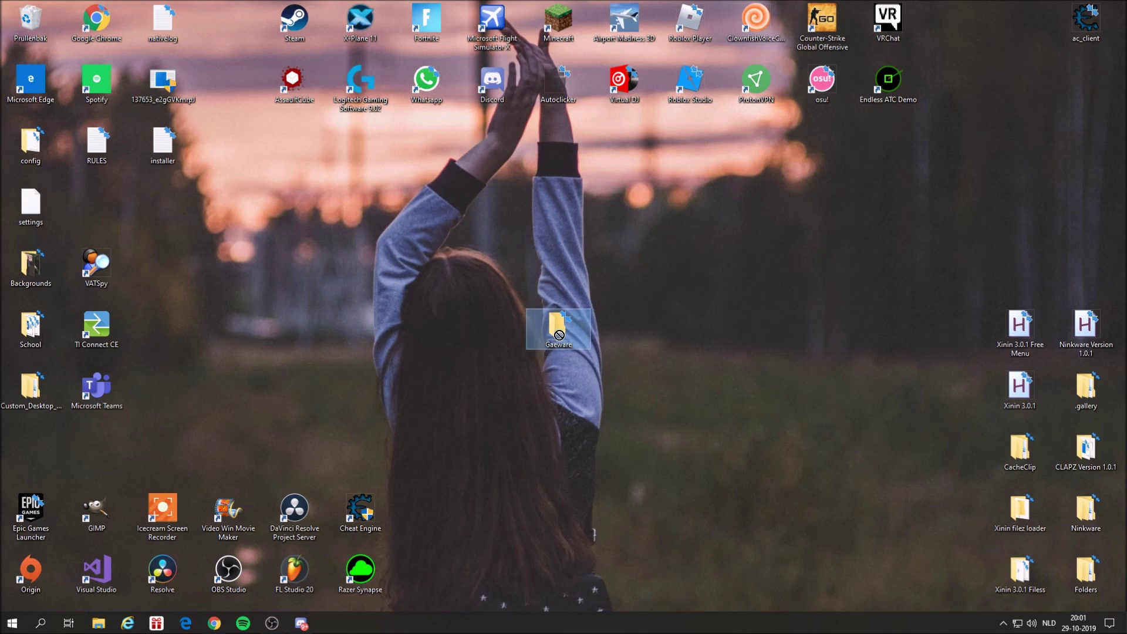
Open the Gaeware folder and create a subfolder named Bin inside it.
{"action": "double_click", "coordinate": [564, 327]}
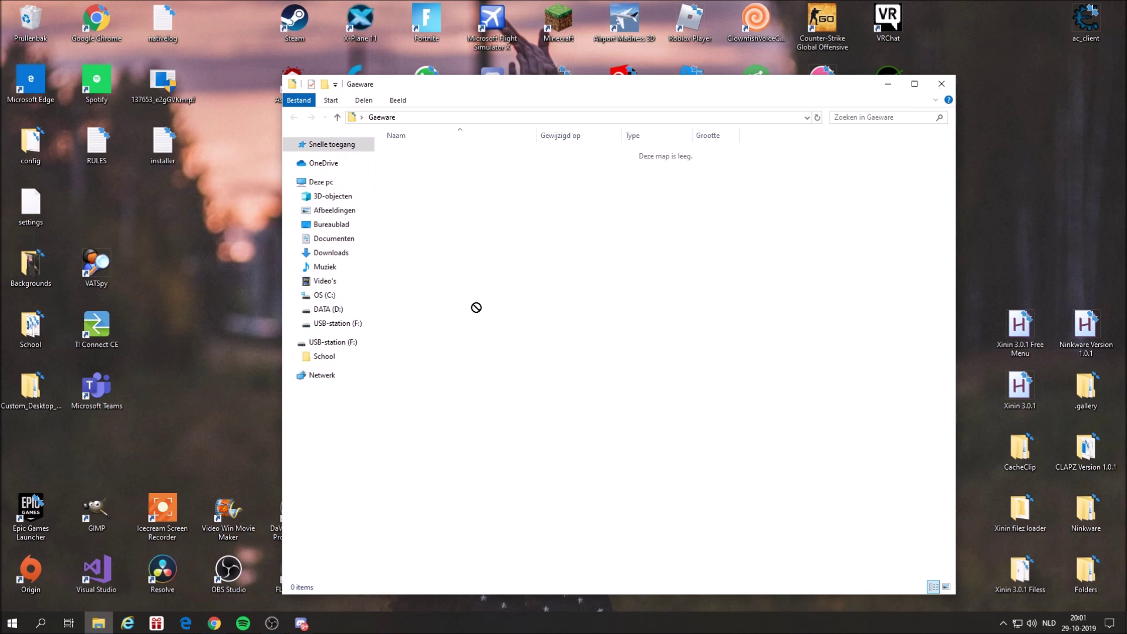
{"action": "right_click", "coordinate": [477, 299]}
{"action": "mouse_move", "coordinate": [516, 461]}
{"action": "left_click", "coordinate": [692, 275]}
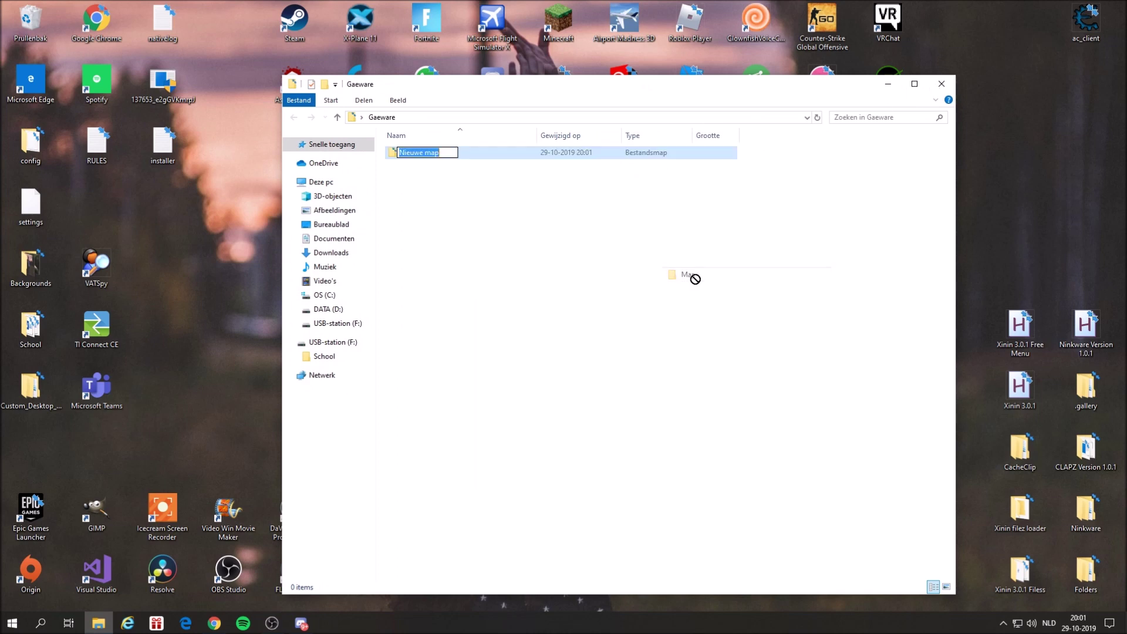
{"action": "type", "text": "Bin"}
{"action": "left_click", "coordinate": [418, 176]}
{"action": "double_click", "coordinate": [423, 152]}
{"action": "left_click", "coordinate": [294, 118]}
{"action": "double_click", "coordinate": [420, 153]}
{"action": "right_click", "coordinate": [415, 222]}
{"action": "left_click", "coordinate": [294, 118]}
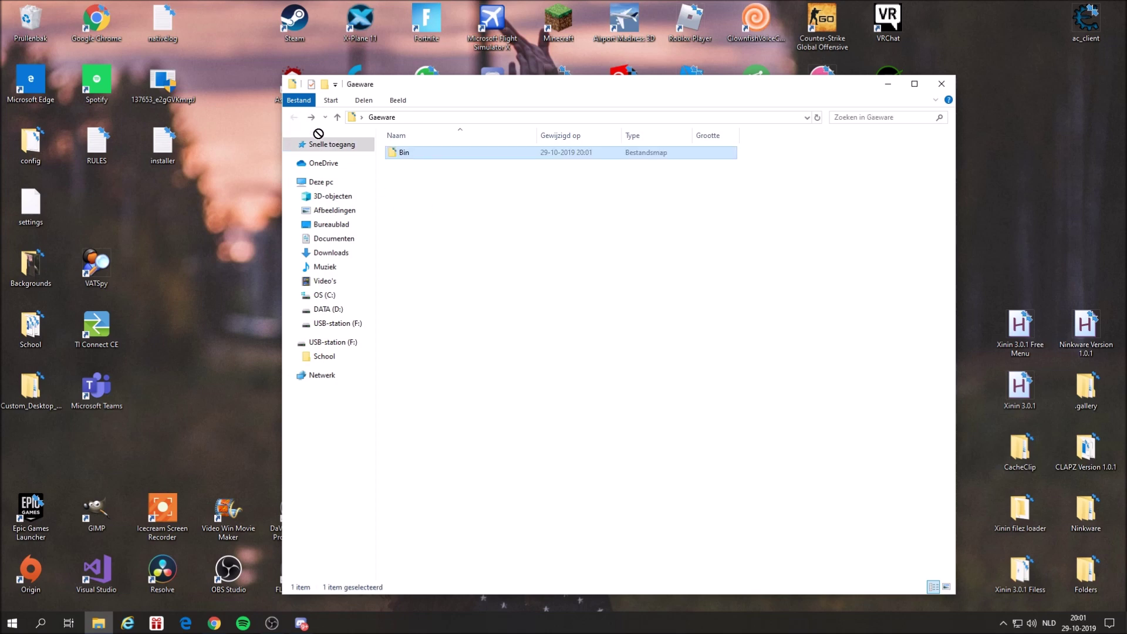
Open the Bin folder and create a subfolder named Hacks in it.
{"action": "double_click", "coordinate": [405, 153]}
{"action": "right_click", "coordinate": [447, 238]}
{"action": "mouse_move", "coordinate": [501, 394]}
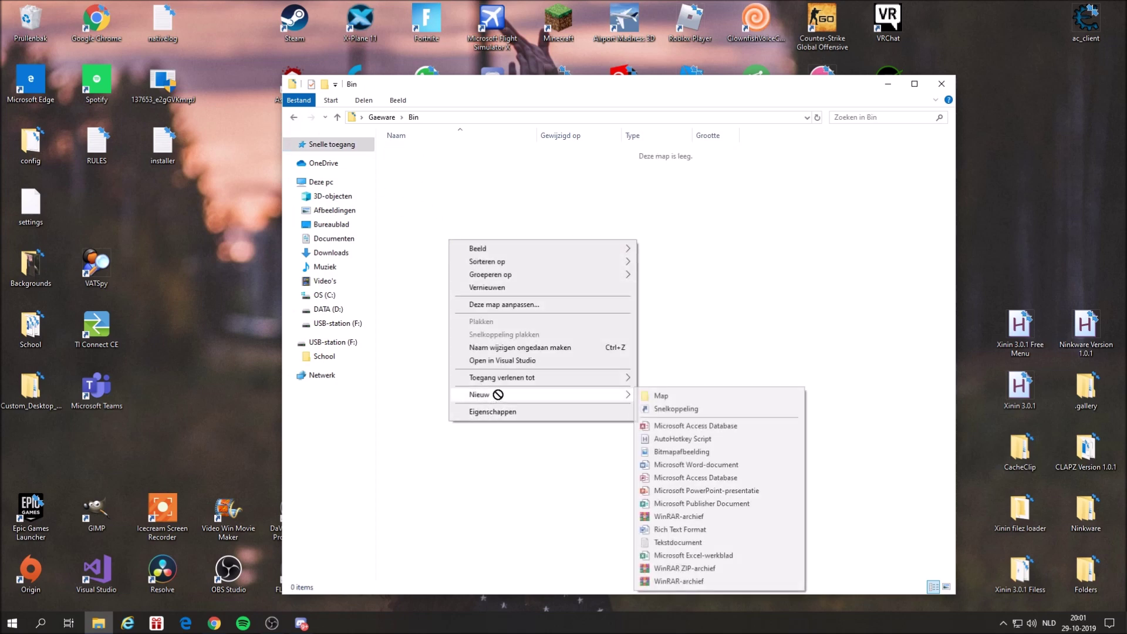
{"action": "left_click", "coordinate": [667, 397]}
{"action": "type", "text": "Hack"}
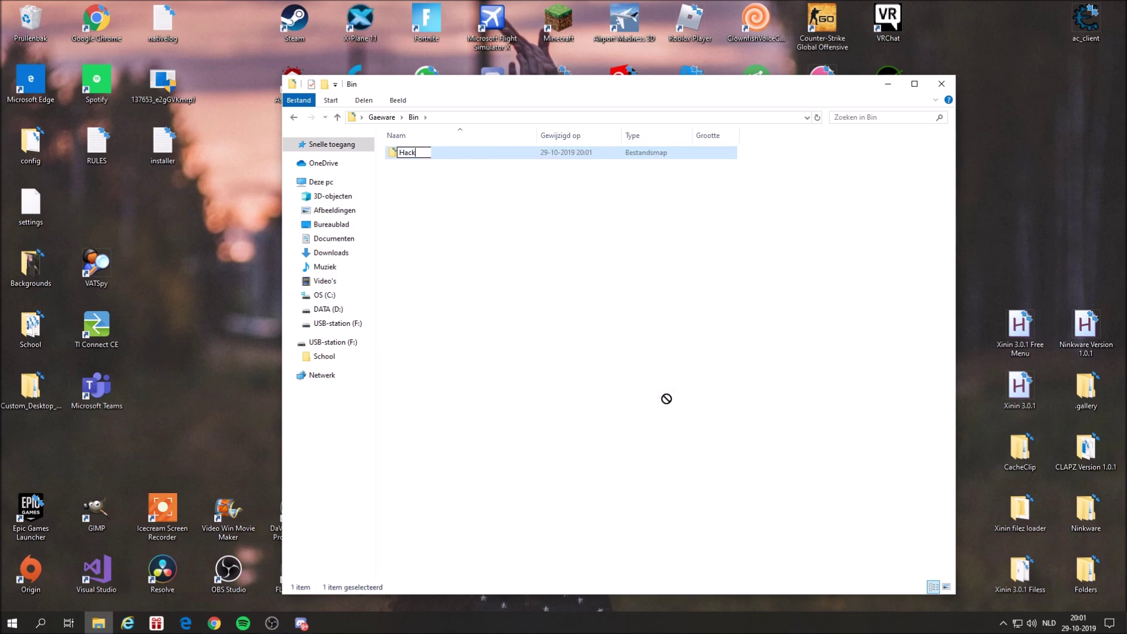
{"action": "type", "text": "s"}
{"action": "key", "text": "Return"}
Create a second subfolder named Scripts in the Bin folder.
{"action": "right_click", "coordinate": [581, 234]}
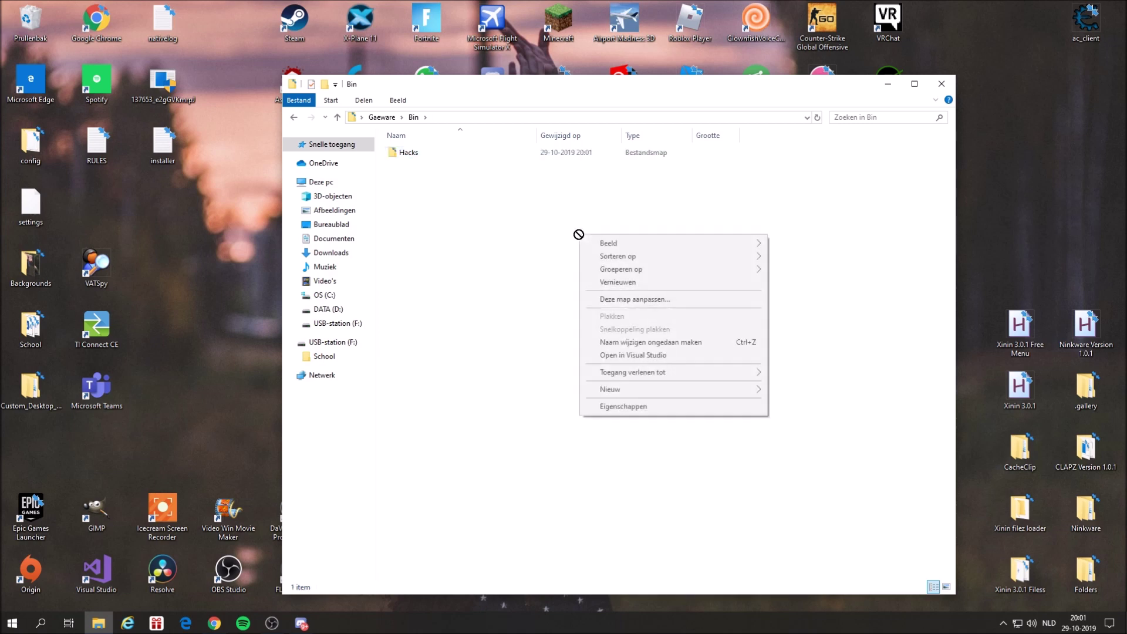
{"action": "mouse_move", "coordinate": [637, 390]}
{"action": "left_click", "coordinate": [792, 392]}
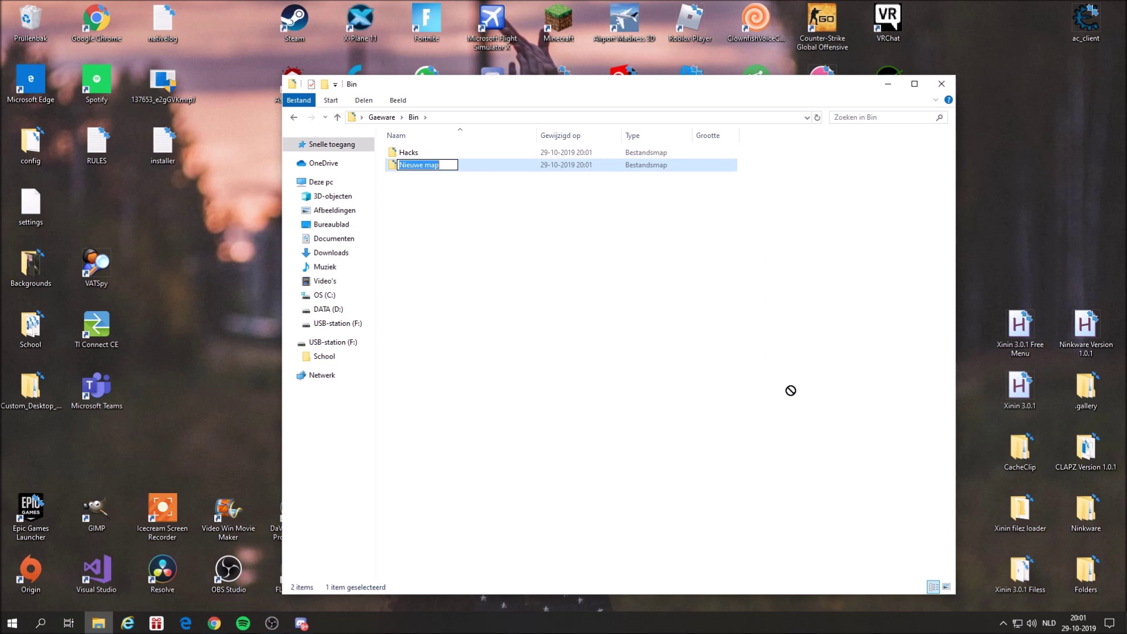
{"action": "type", "text": "Scripts"}
{"action": "key", "text": "Return"}
Create a third subfolder named Binds in the Bin folder.
{"action": "right_click", "coordinate": [424, 215]}
{"action": "mouse_move", "coordinate": [486, 369]}
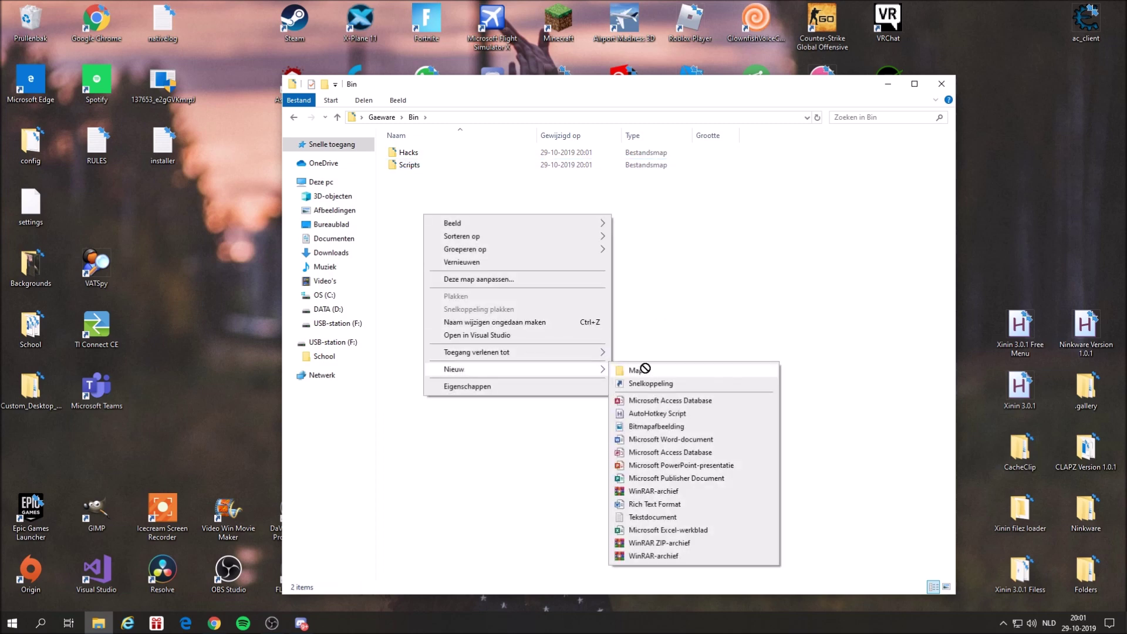
{"action": "left_click", "coordinate": [645, 368]}
{"action": "type", "text": "binds"}
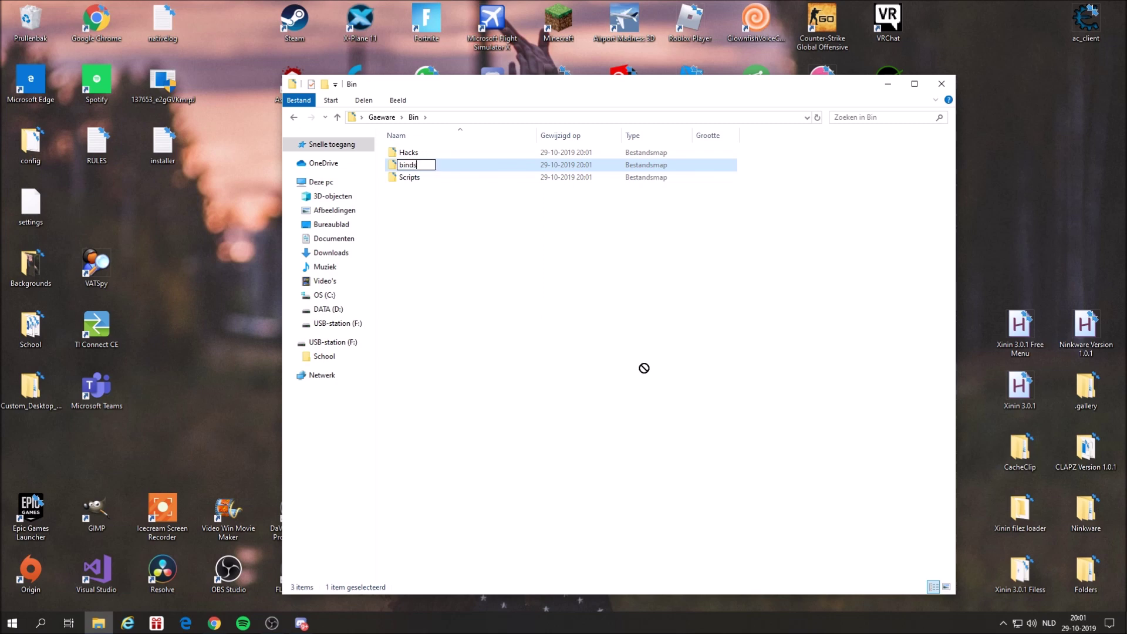
{"action": "key", "text": "Return"}
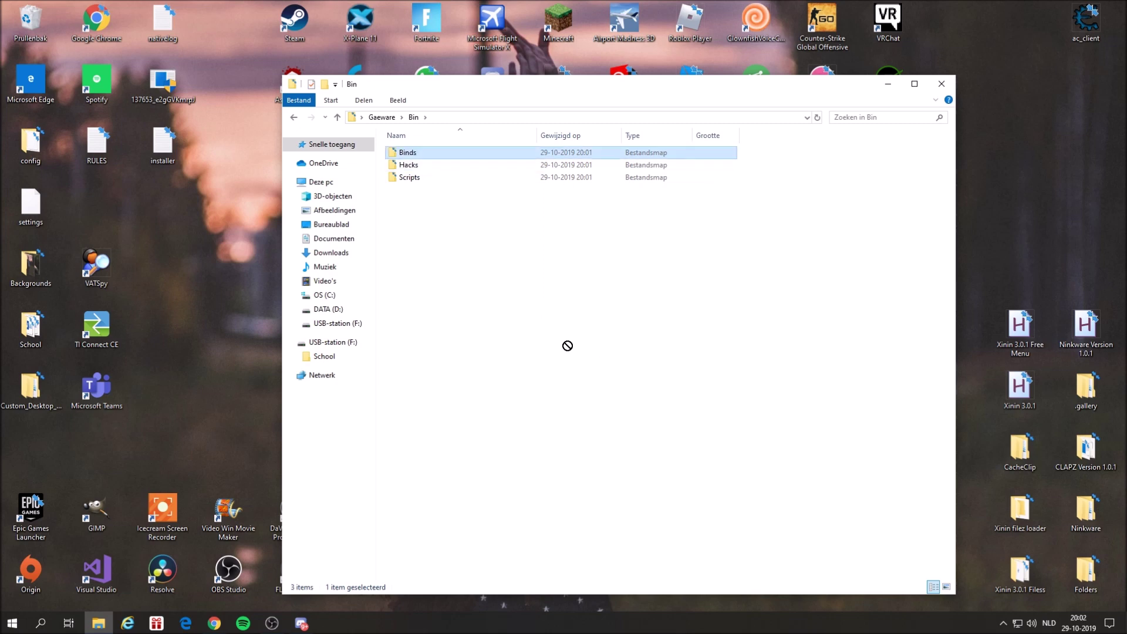
{"action": "left_click_drag", "start_coordinate": [402, 241], "coordinate": [460, 202]}
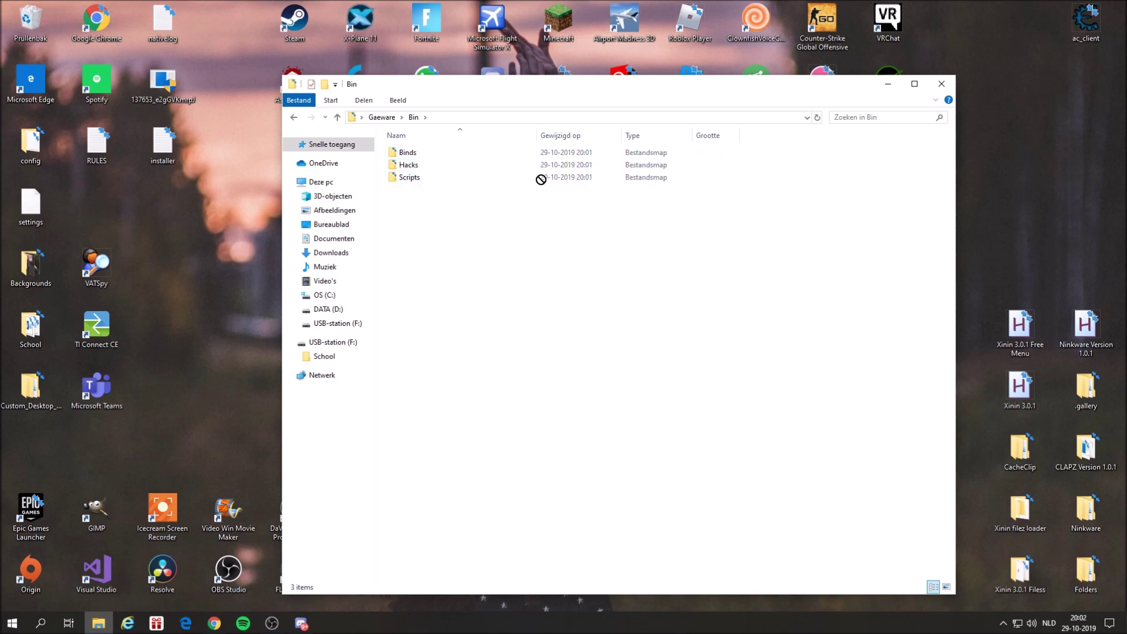
Close and reopen the Gaeware folder, look inside Bin and its Scripts subfolder, and return to Bin.
{"action": "left_click", "coordinate": [942, 84]}
{"action": "double_click", "coordinate": [556, 329]}
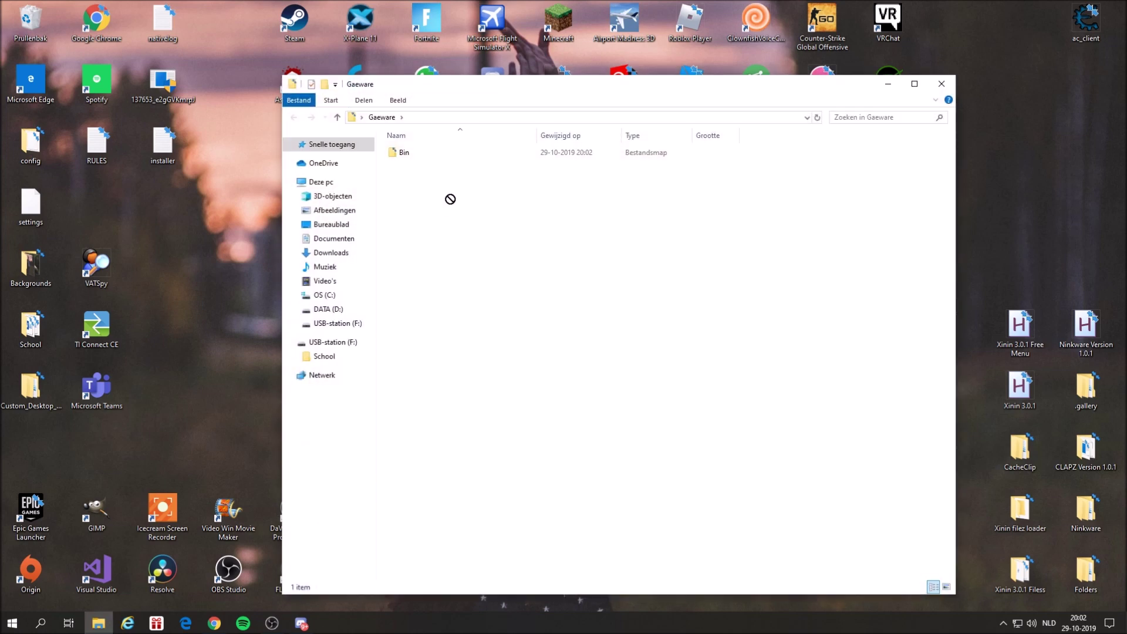
{"action": "double_click", "coordinate": [431, 152]}
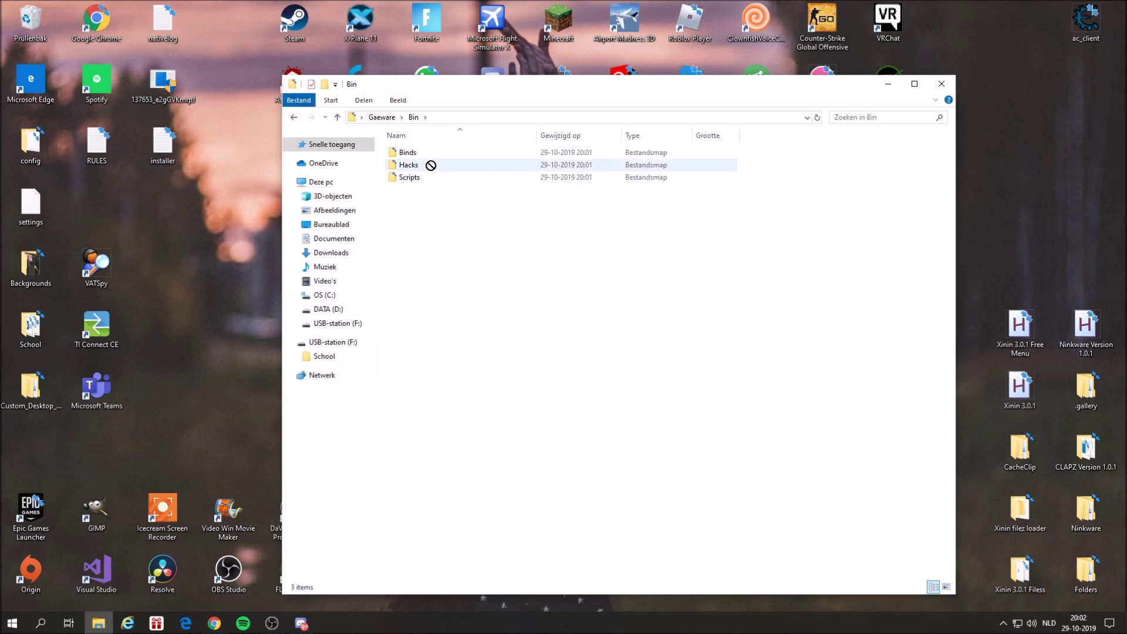
{"action": "double_click", "coordinate": [428, 177]}
{"action": "left_click", "coordinate": [293, 117]}
{"action": "double_click", "coordinate": [422, 176]}
{"action": "left_click", "coordinate": [294, 117]}
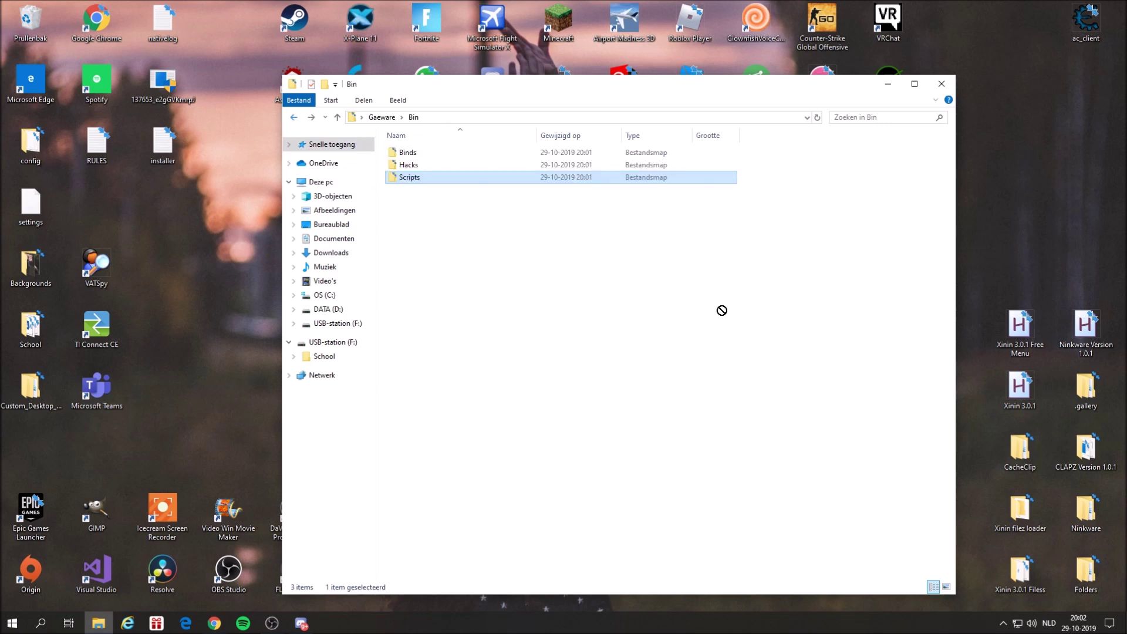
View the contents of the desktop's CLAPZ Version 1.0.1 folder, close it, and open the Ninkware folder.
{"action": "double_click", "coordinate": [1086, 449]}
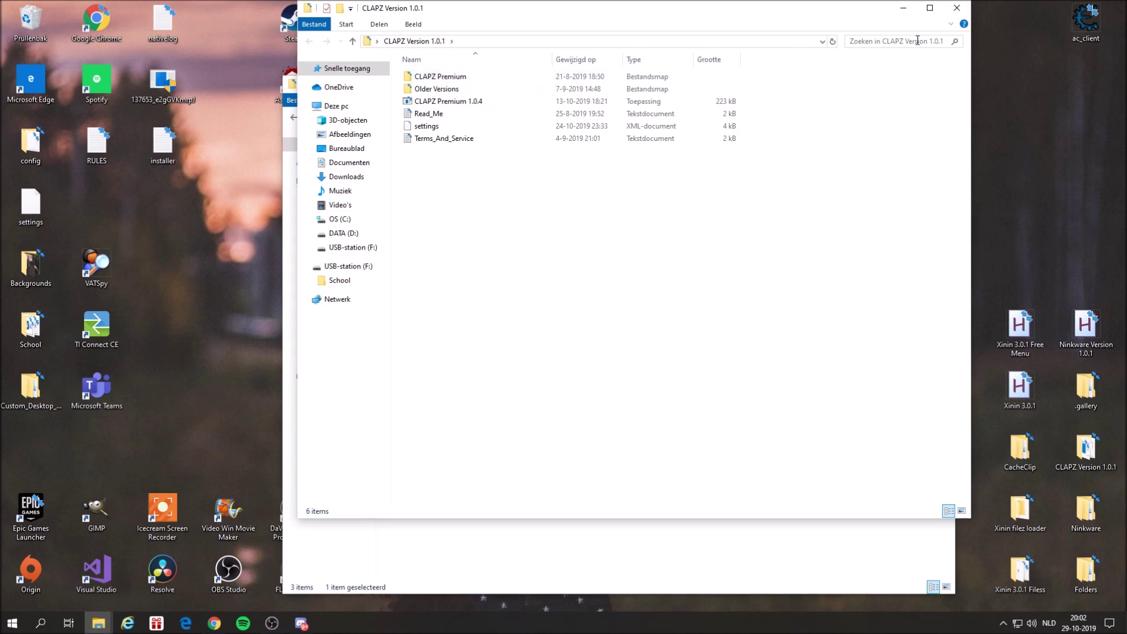
{"action": "left_click", "coordinate": [956, 7]}
{"action": "double_click", "coordinate": [1086, 509]}
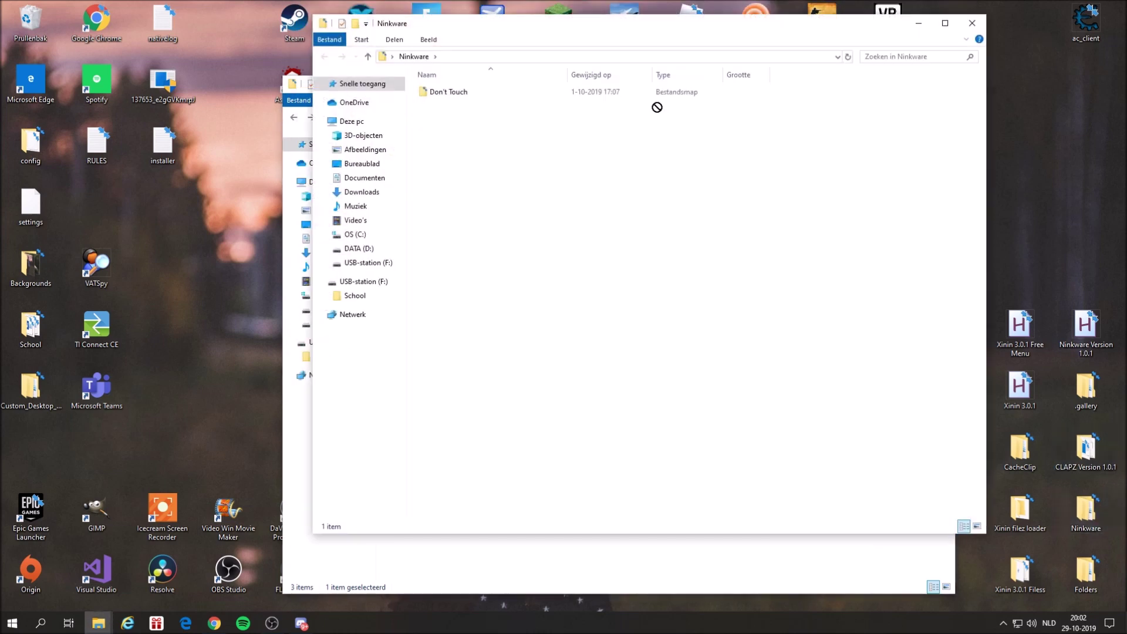
Move the Ninkware window clear of the Gaeware window and open its Don't Touch folder.
{"action": "left_click_drag", "start_coordinate": [537, 28], "coordinate": [787, 88]}
{"action": "double_click", "coordinate": [744, 153]}
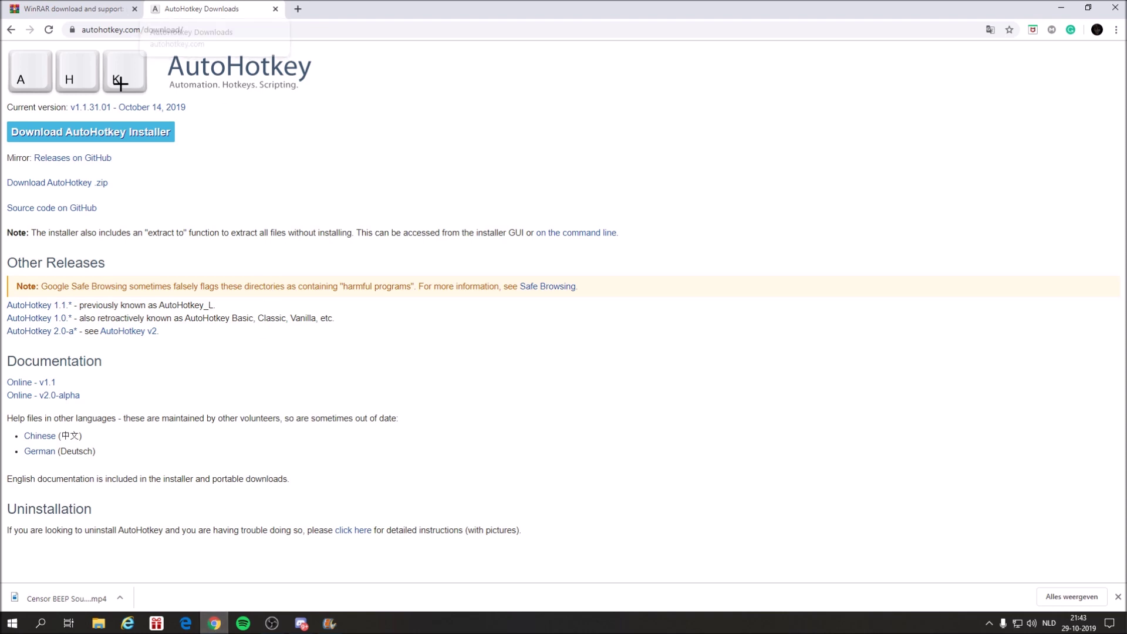
View the AutoHotkey and WinRAR download pages in the browser and dismiss the downloads bar.
{"action": "left_click", "coordinate": [65, 11]}
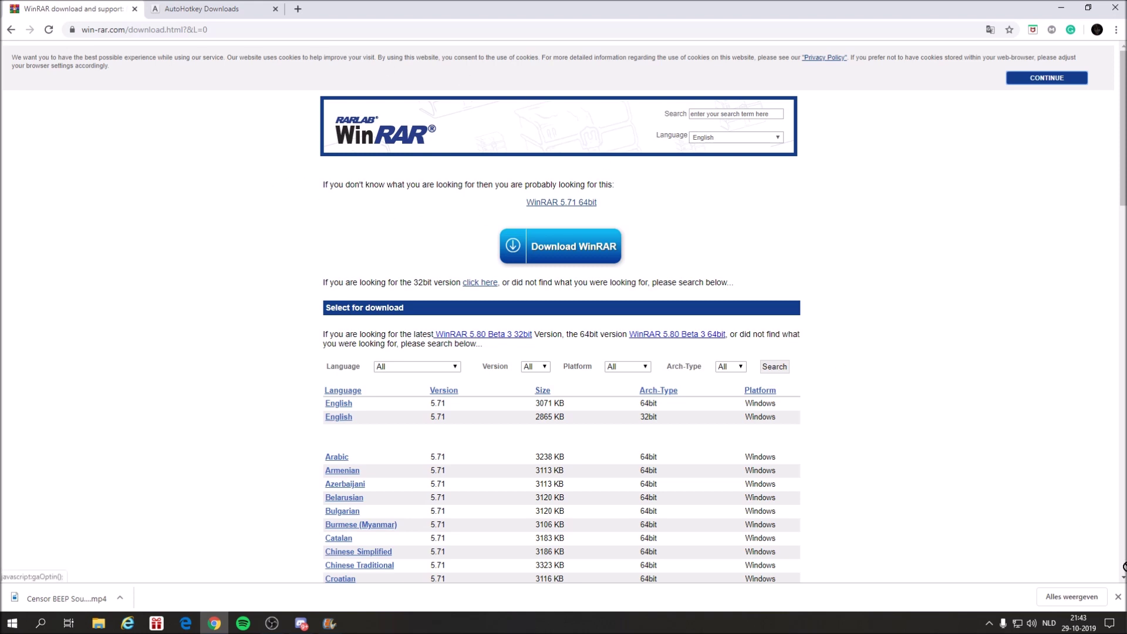
{"action": "left_click", "coordinate": [1118, 597]}
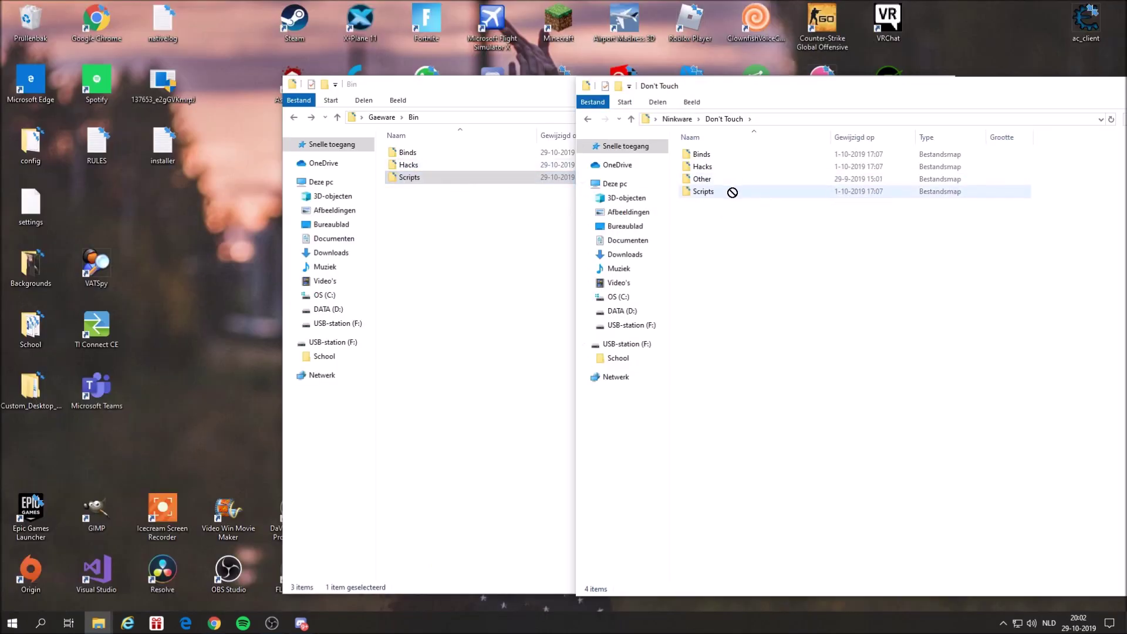
Open the Scripts folder inside Ninkware's Don't Touch folder and enter its first subfolder.
{"action": "double_click", "coordinate": [731, 191]}
{"action": "double_click", "coordinate": [712, 155]}
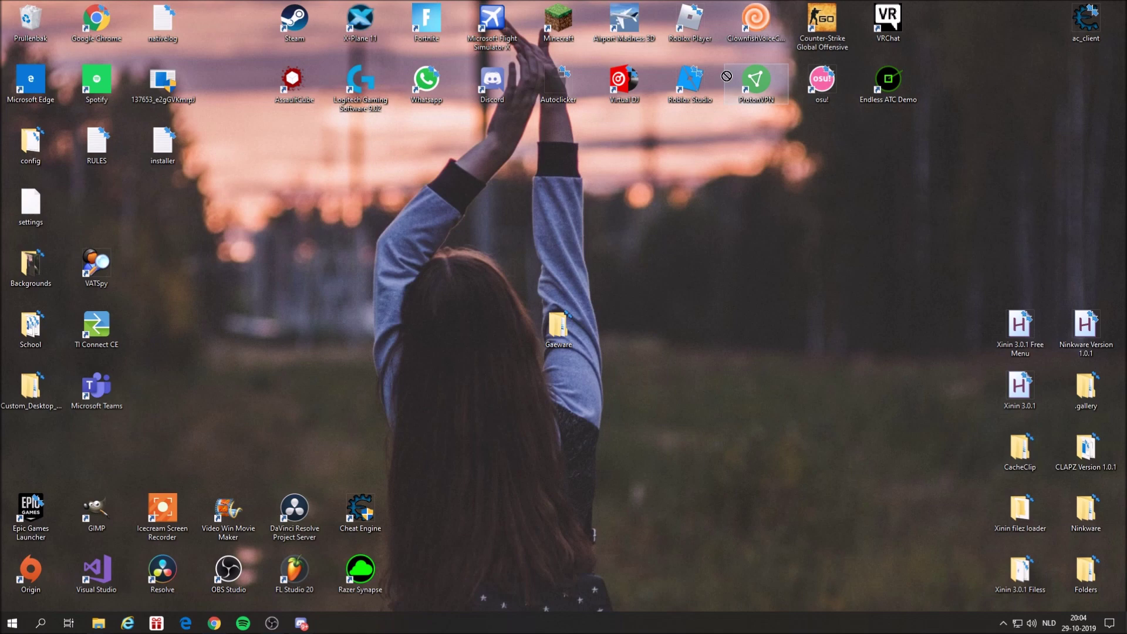
Open Gaeware's Bin > Scripts folder and Ninkware's Don't Touch folder from the desktop and arrange their windows side by side.
{"action": "double_click", "coordinate": [572, 330]}
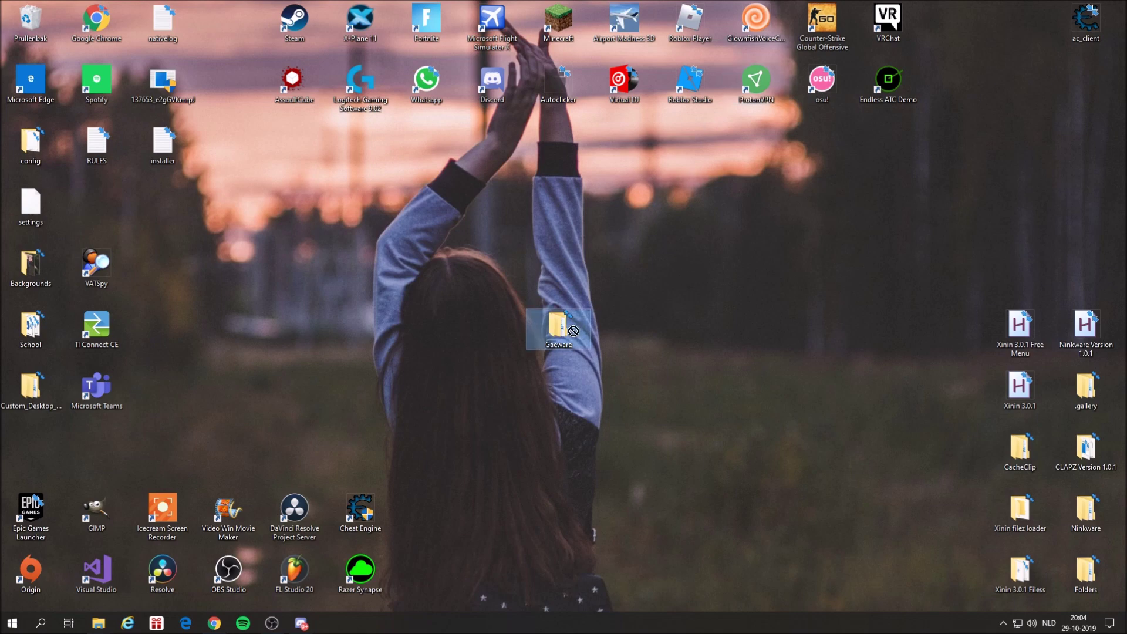
{"action": "double_click", "coordinate": [1085, 511]}
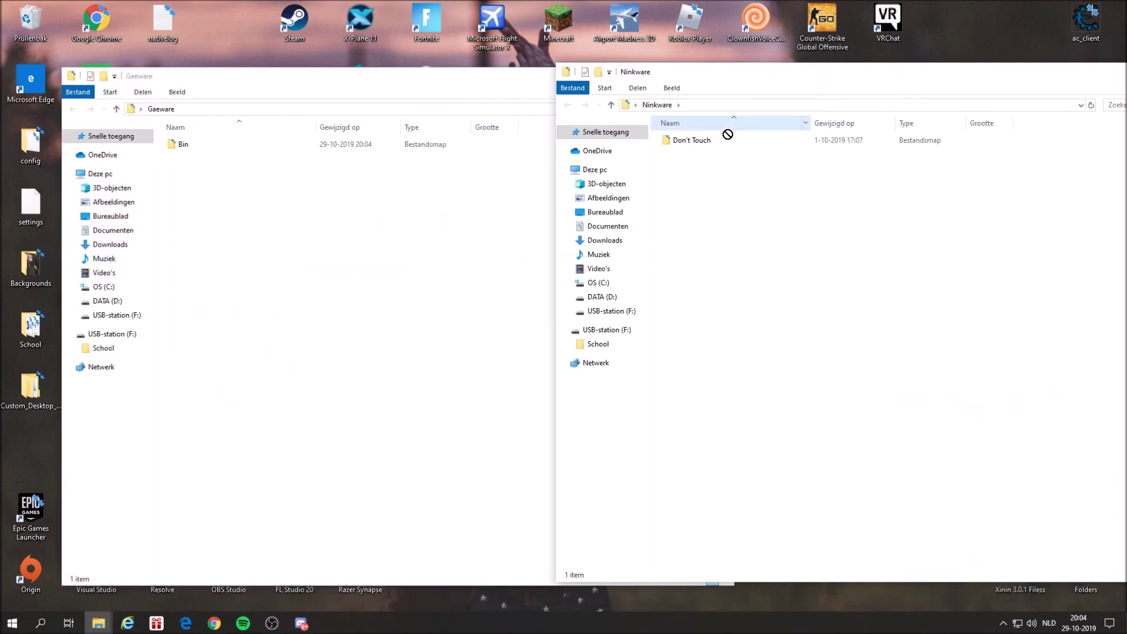
{"action": "double_click", "coordinate": [693, 140]}
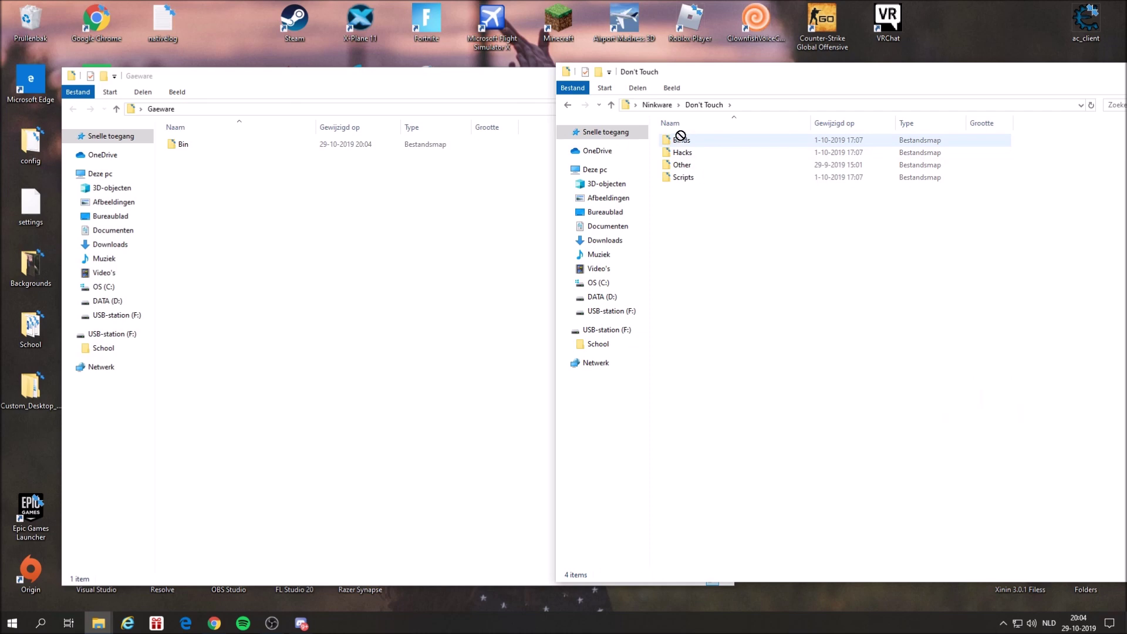
{"action": "double_click", "coordinate": [221, 144]}
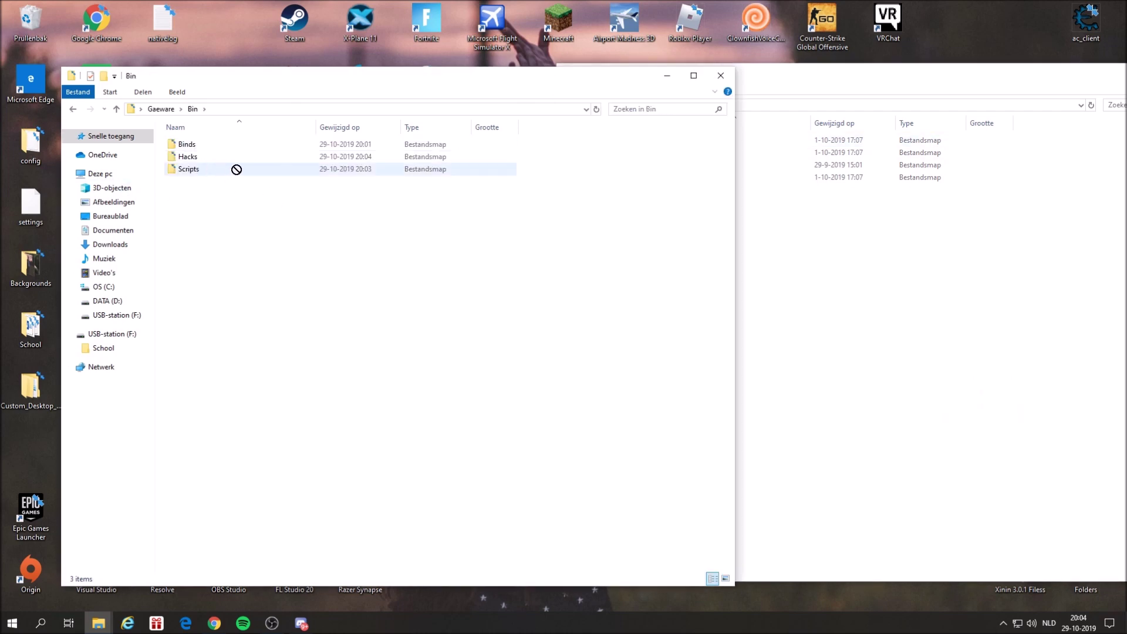
{"action": "double_click", "coordinate": [206, 168]}
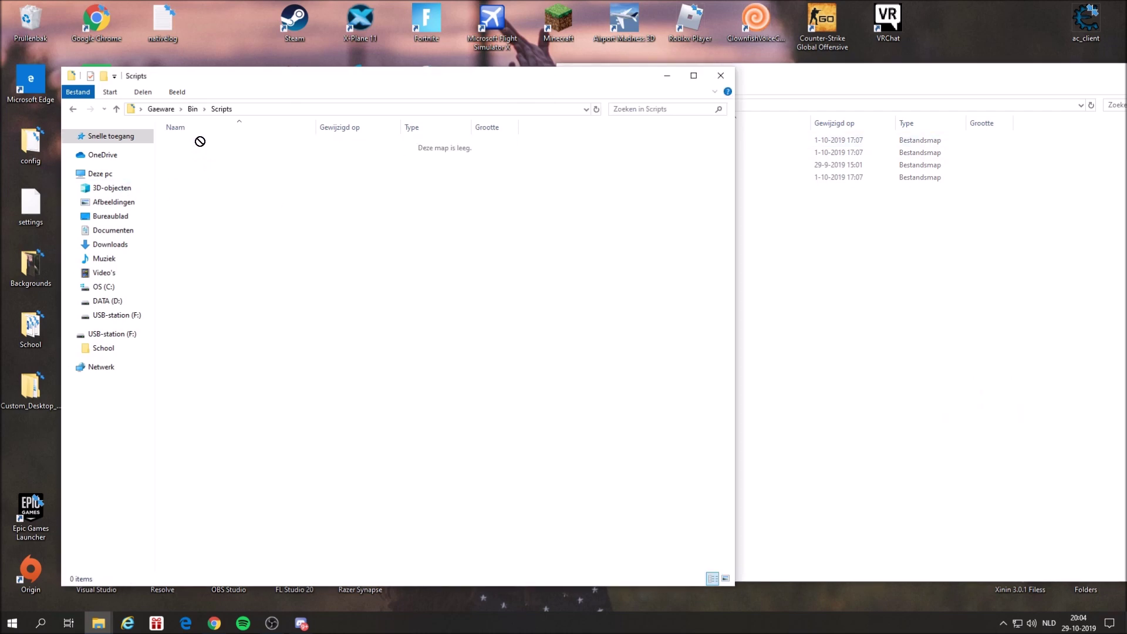
{"action": "left_click_drag", "start_coordinate": [272, 74], "coordinate": [162, 73]}
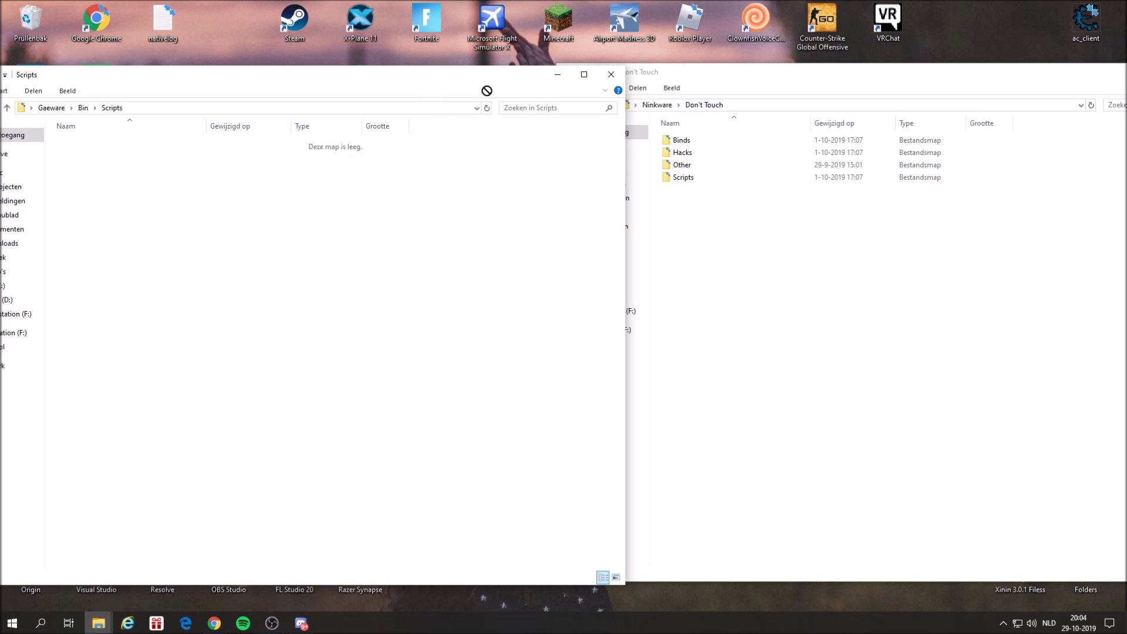
{"action": "left_click_drag", "start_coordinate": [722, 73], "coordinate": [727, 77]}
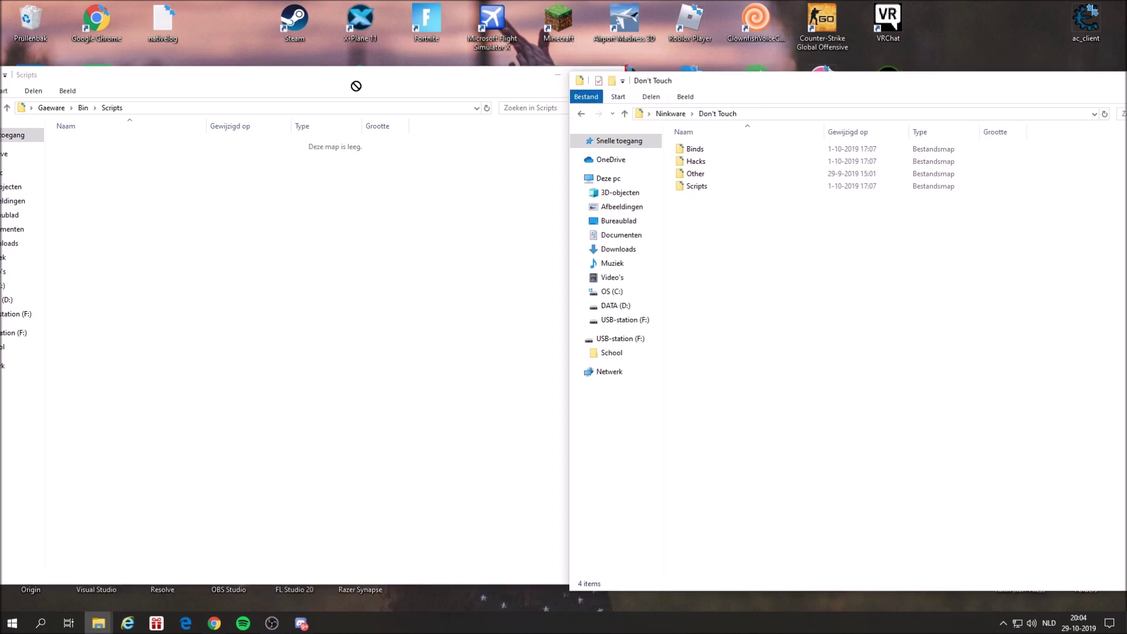
Go to Scripts > Current Scripts within Ninkware's Don't Touch folder.
{"action": "double_click", "coordinate": [731, 186]}
{"action": "double_click", "coordinate": [719, 150]}
{"action": "left_click_drag", "start_coordinate": [740, 394], "coordinate": [743, 319]}
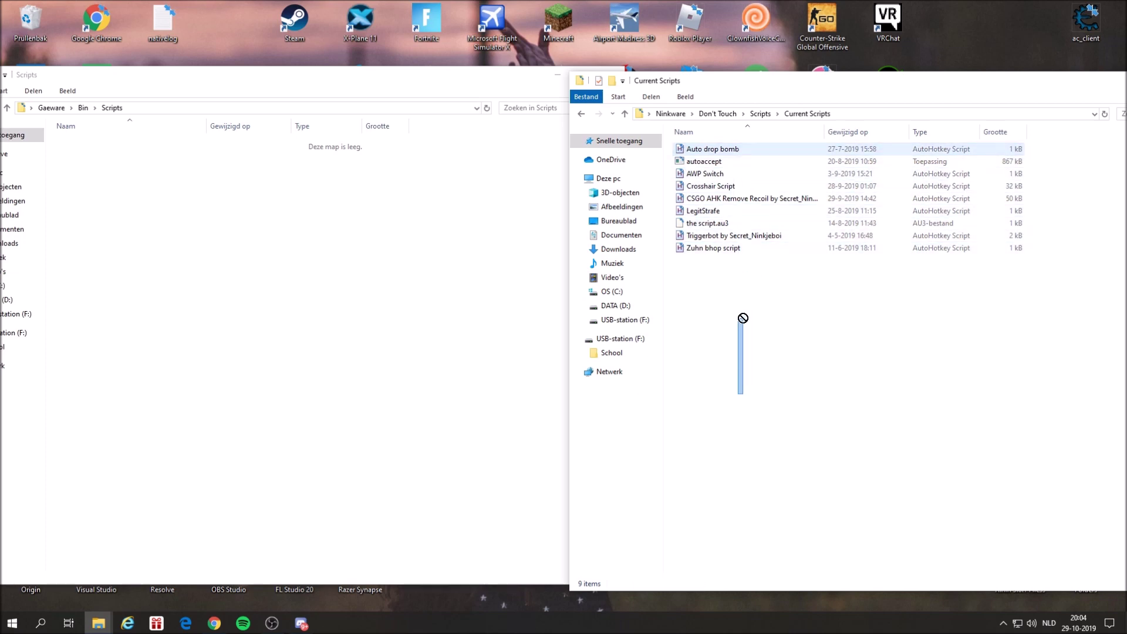
Switch to Chrome, search for "Youtube Ninkjeboi" in a new tab and open the Ninkjeboi channel.
{"action": "left_click", "coordinate": [215, 623]}
{"action": "key", "text": "ctrl+t"}
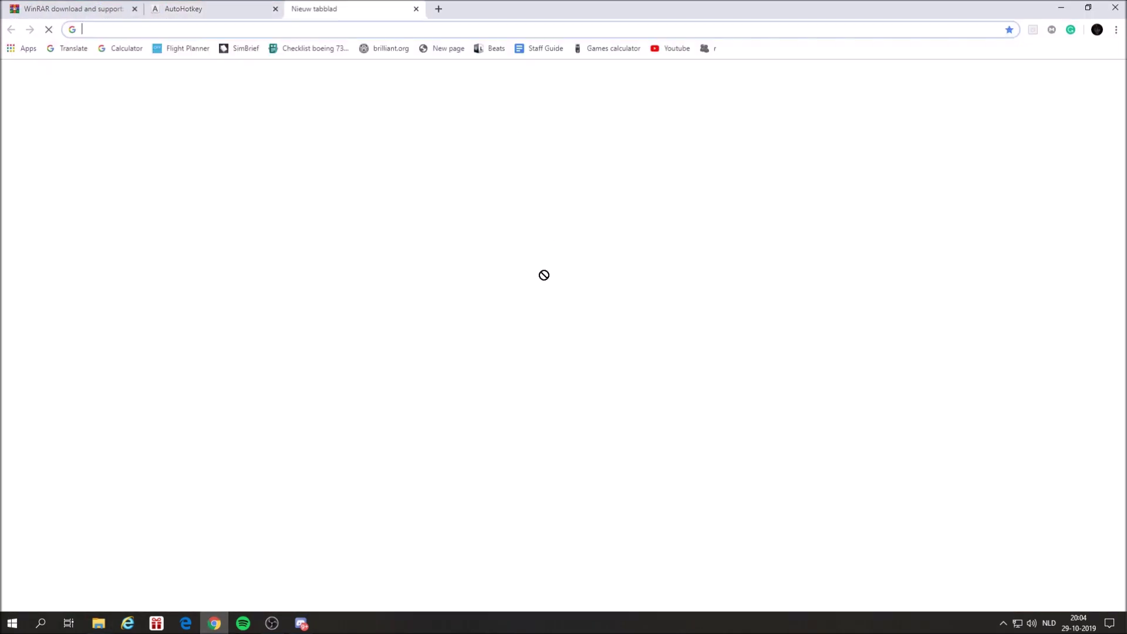
{"action": "left_click", "coordinate": [511, 246]}
{"action": "type", "text": "Youtube Ninkjeboi"}
{"action": "key", "text": "Return"}
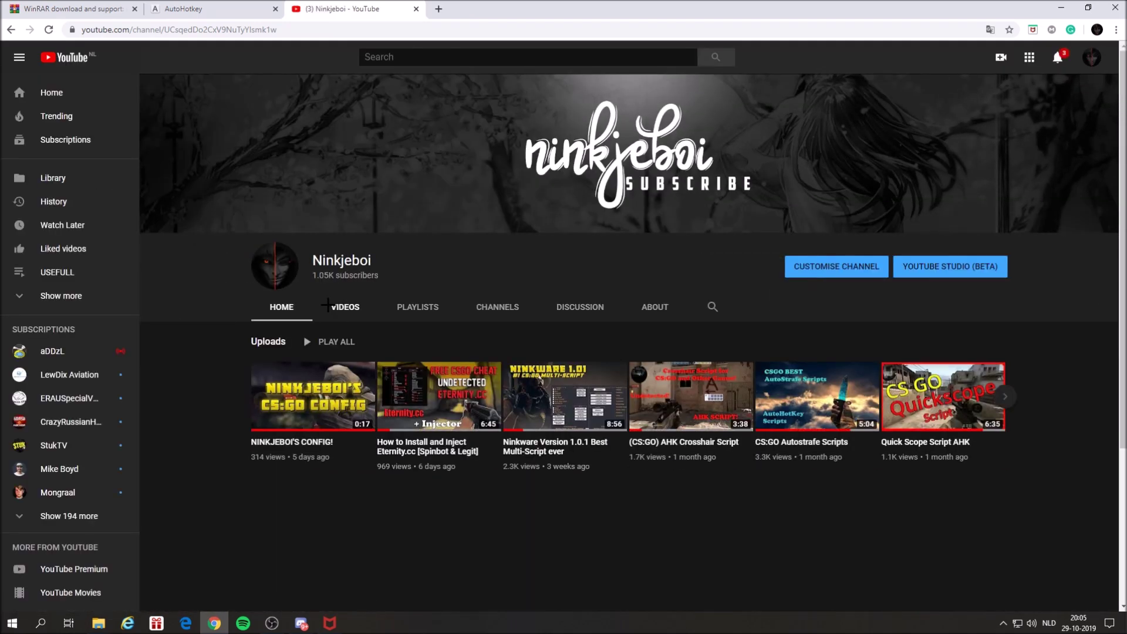
Browse the Ninkjeboi channel's full list of uploaded videos down to the oldest one.
{"action": "left_click", "coordinate": [325, 304]}
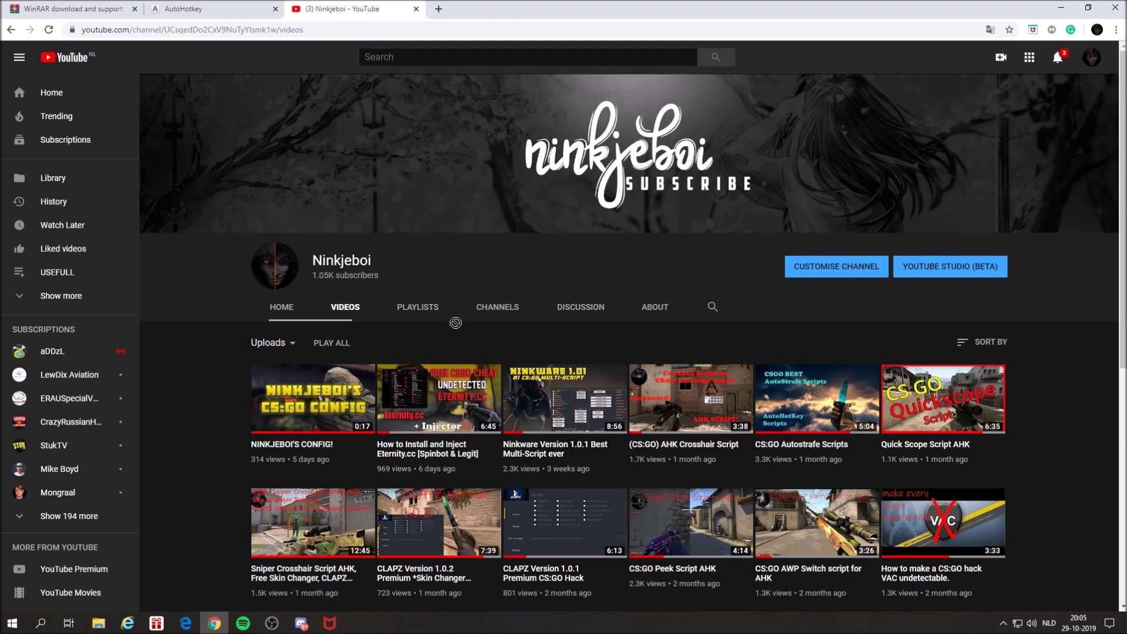
{"action": "scroll", "coordinate": [730, 411], "scroll_direction": "down", "scroll_amount": 7}
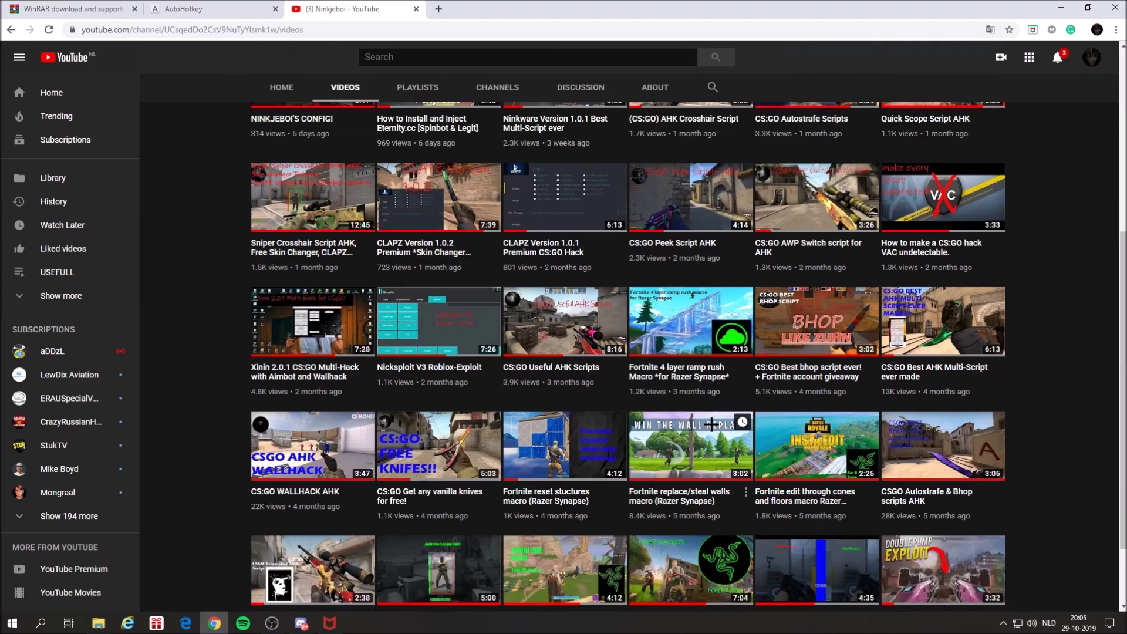
{"action": "scroll", "coordinate": [892, 536], "scroll_direction": "down", "scroll_amount": 2}
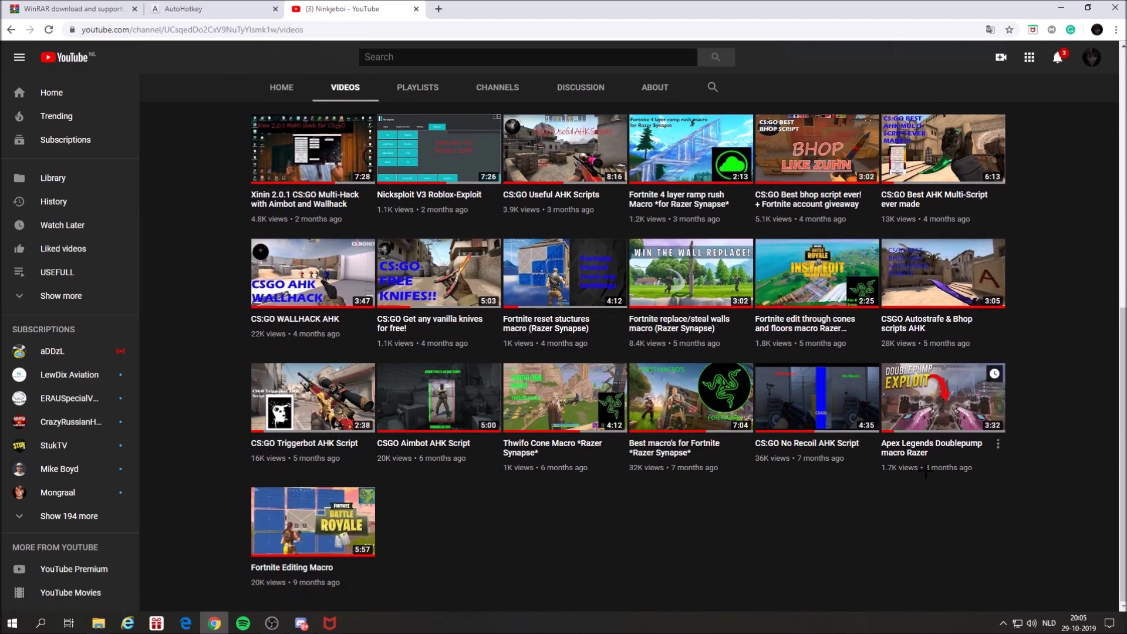
{"action": "left_click_drag", "start_coordinate": [466, 444], "coordinate": [491, 430]}
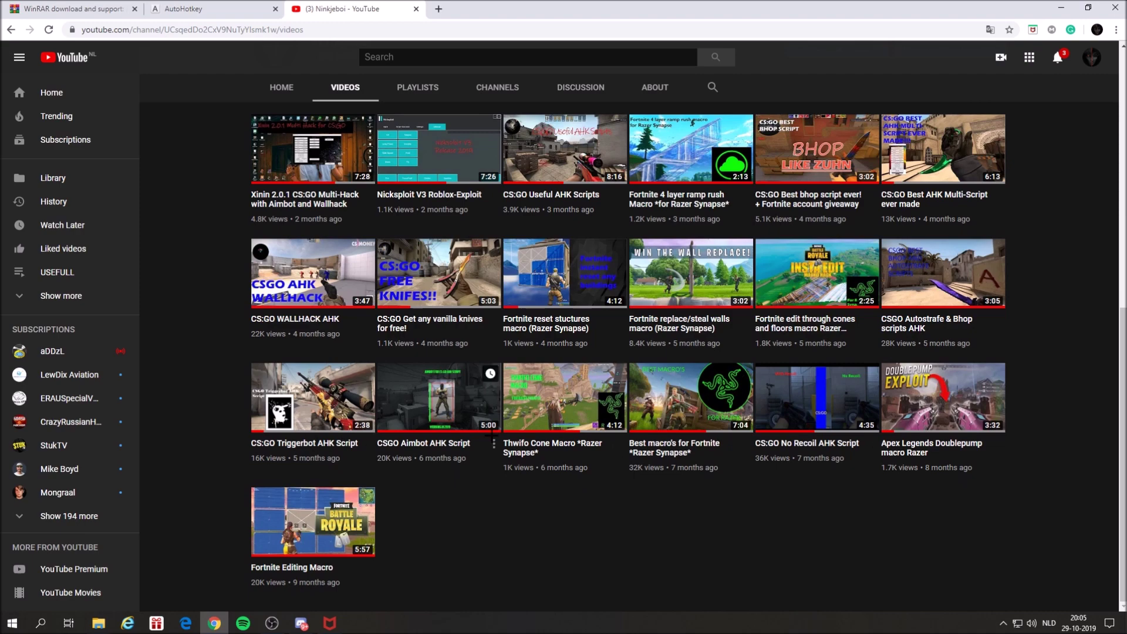
Minimize the browser and copy all the files from Ninkware's Current Scripts folder into Gaeware's Bin > Scripts folder.
{"action": "left_click_drag", "start_coordinate": [478, 1], "coordinate": [1061, 7]}
{"action": "left_click", "coordinate": [1061, 7]}
{"action": "left_click_drag", "start_coordinate": [499, 210], "coordinate": [516, 243]}
{"action": "left_click_drag", "start_coordinate": [399, 78], "coordinate": [724, 284]}
{"action": "left_click_drag", "start_coordinate": [728, 329], "coordinate": [734, 154]}
{"action": "right_click", "coordinate": [736, 166]}
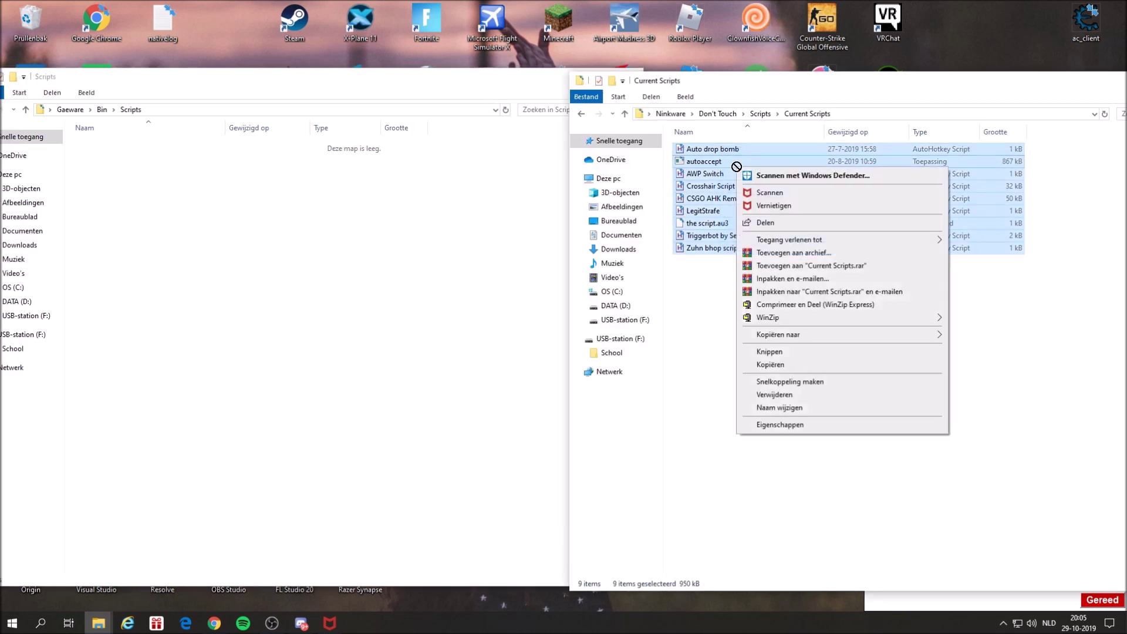
{"action": "left_click", "coordinate": [785, 365]}
{"action": "right_click", "coordinate": [215, 196]}
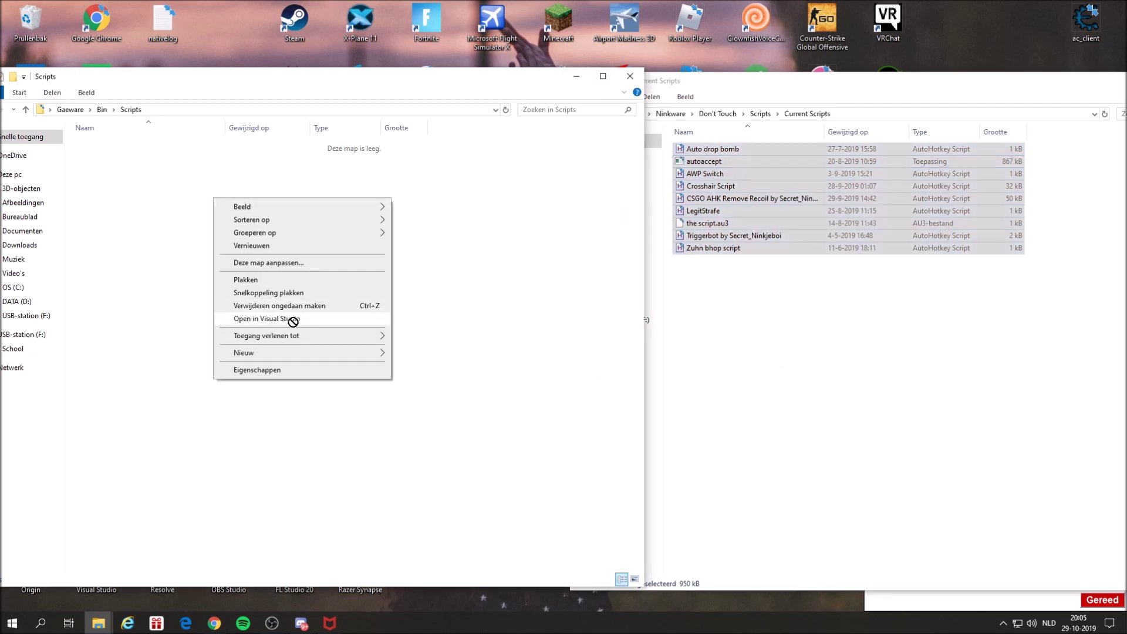
{"action": "left_click", "coordinate": [264, 282]}
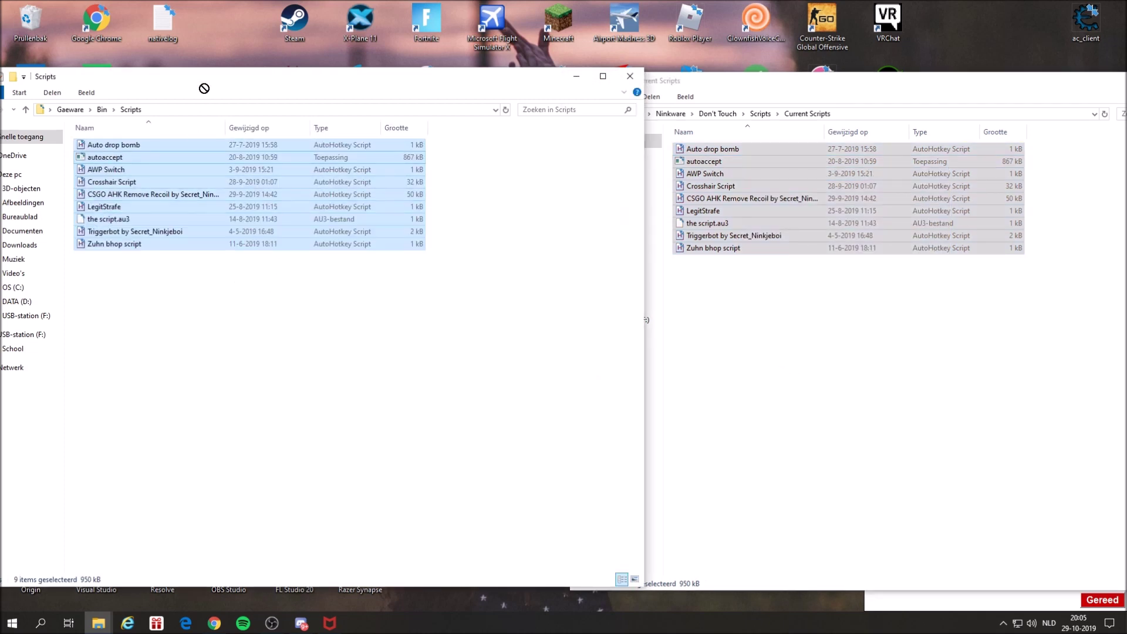
Open Gaeware's Bin > Hacks folder in one window and Ninkware's Don't Touch > Hacks > Current Hacks folder in the other.
{"action": "left_click", "coordinate": [49, 111]}
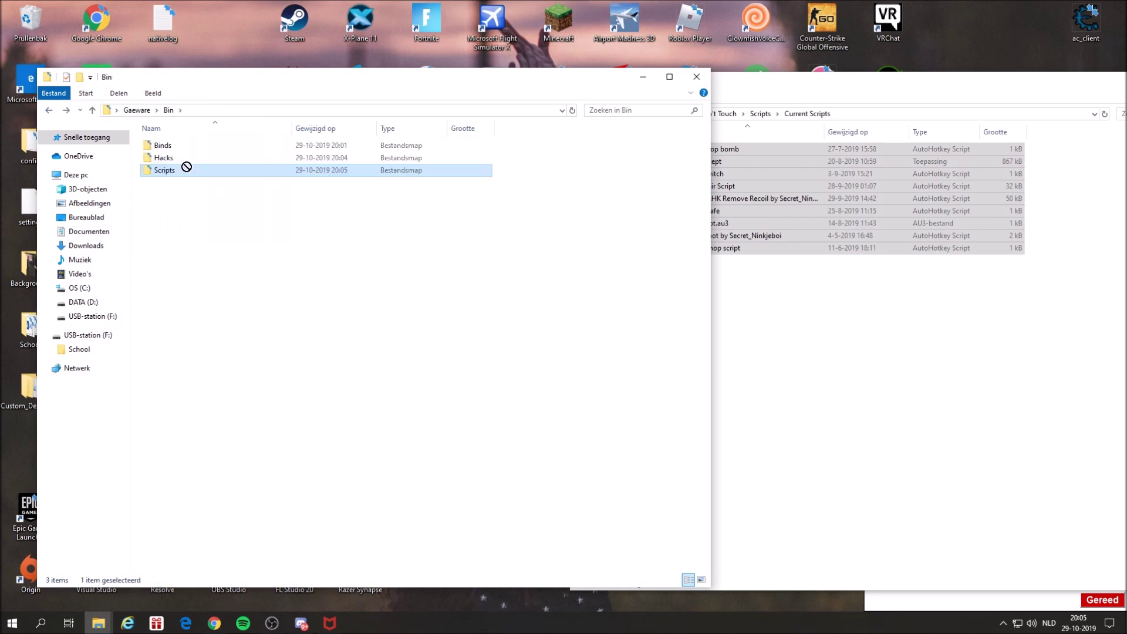
{"action": "double_click", "coordinate": [176, 156]}
{"action": "left_click_drag", "start_coordinate": [843, 88], "coordinate": [607, 133]}
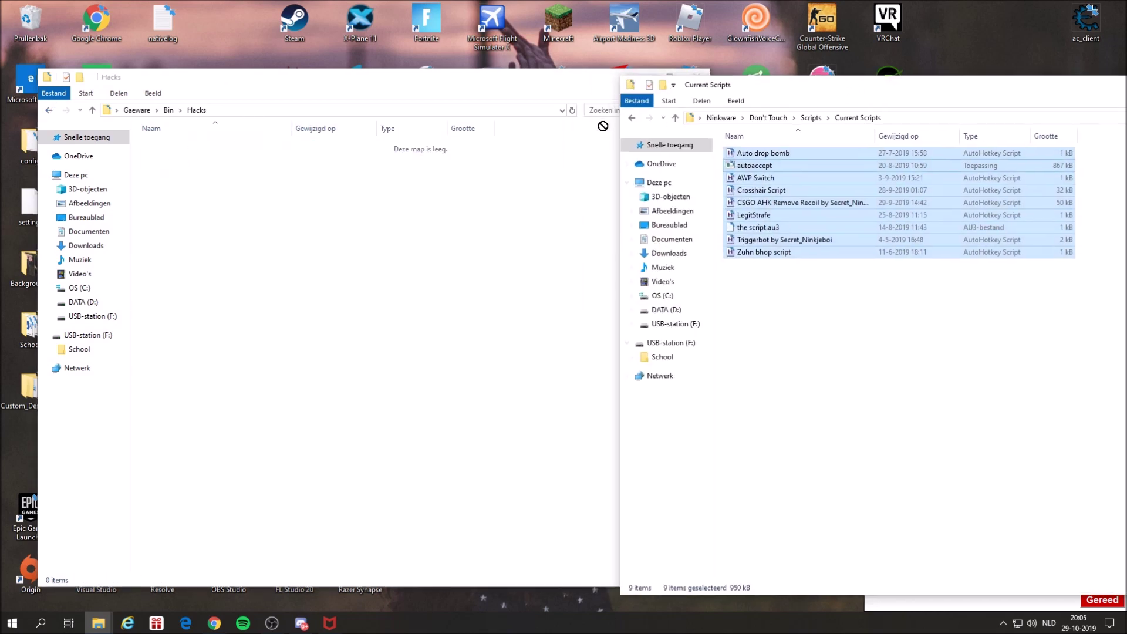
{"action": "left_click", "coordinate": [632, 117]}
{"action": "left_click", "coordinate": [631, 117]}
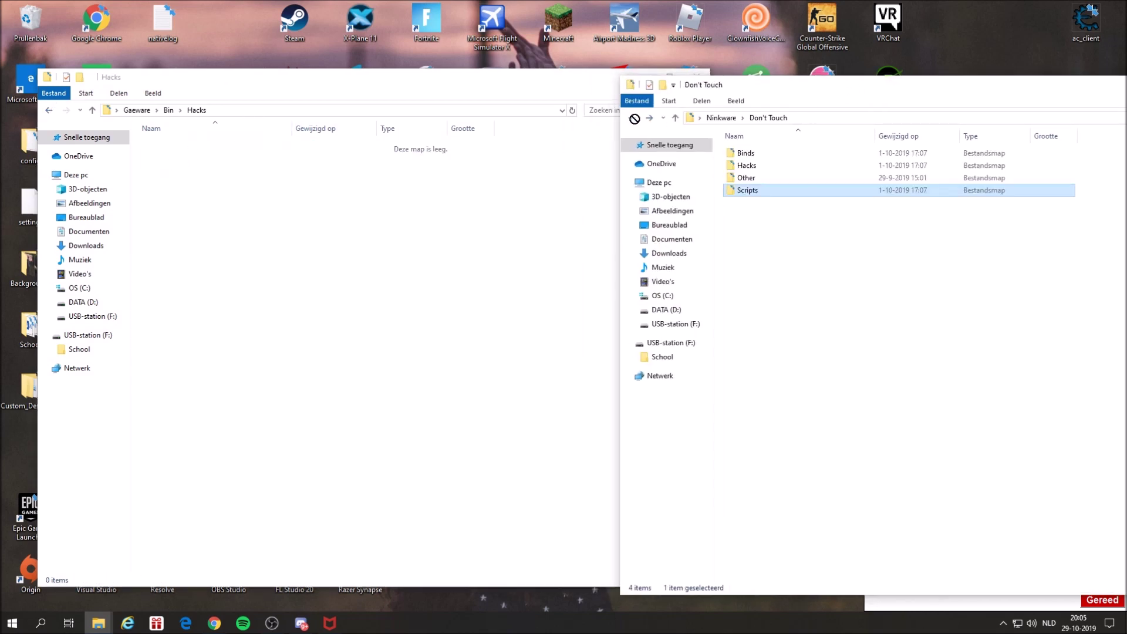
{"action": "left_click", "coordinate": [767, 165]}
{"action": "double_click", "coordinate": [768, 166]}
{"action": "double_click", "coordinate": [746, 153]}
{"action": "left_click_drag", "start_coordinate": [768, 291], "coordinate": [754, 225]}
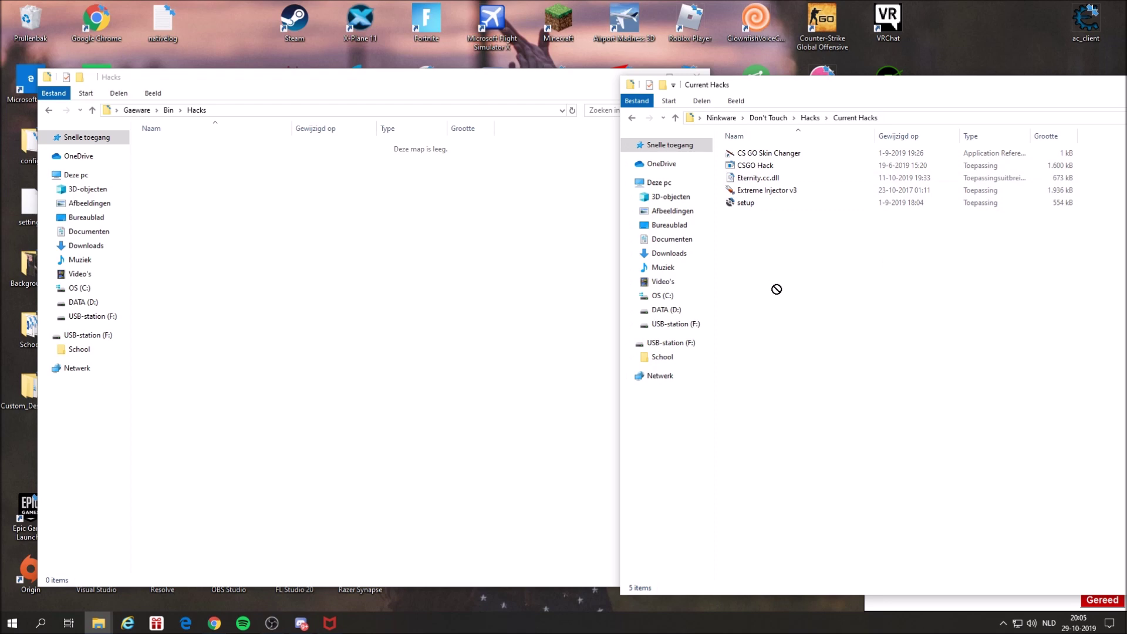
{"action": "mouse_move", "coordinate": [766, 222]}
{"action": "left_mouse_down"}
{"action": "mouse_move", "coordinate": [778, 151]}
{"action": "mouse_move", "coordinate": [784, 229]}
{"action": "left_mouse_up"}
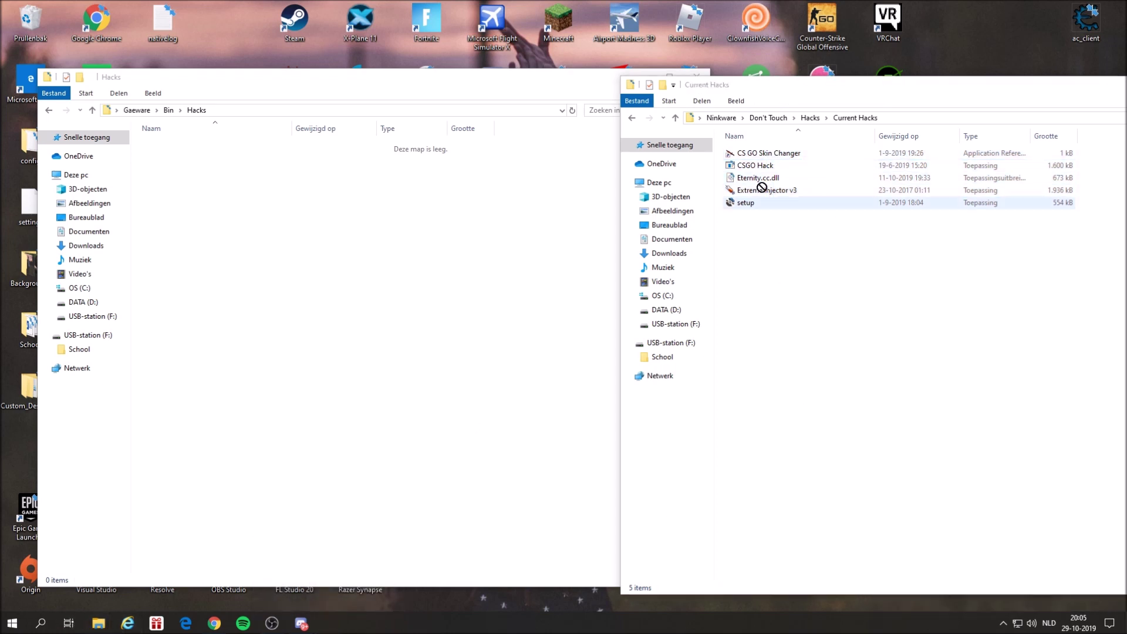
{"action": "left_click_drag", "start_coordinate": [767, 238], "coordinate": [768, 147]}
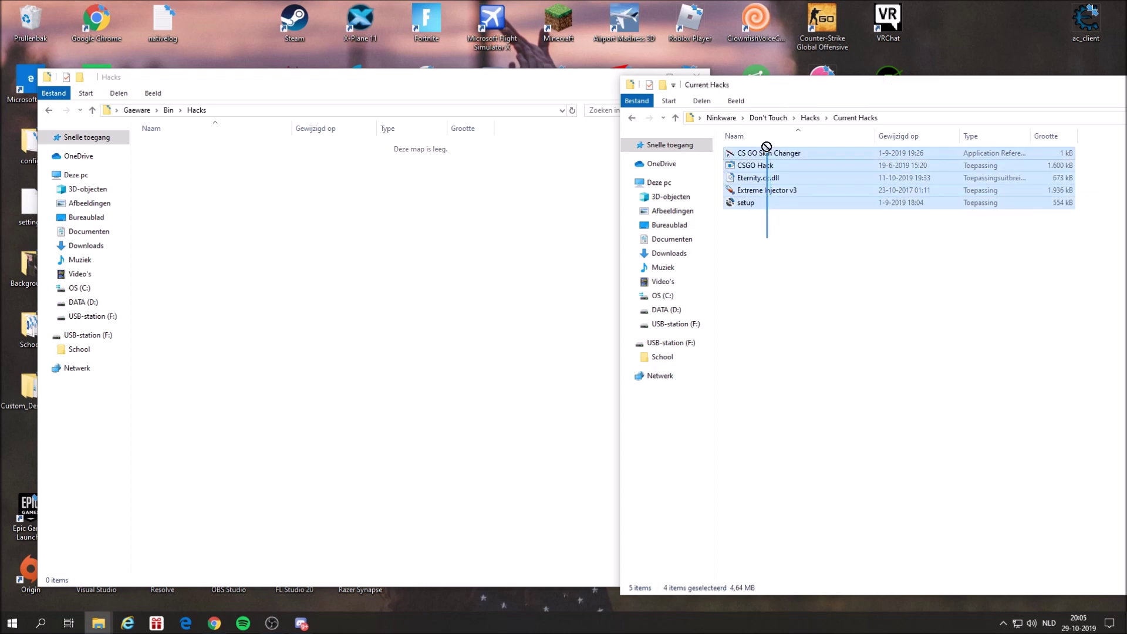
{"action": "right_click", "coordinate": [763, 167]}
{"action": "left_click", "coordinate": [735, 249]}
Copy the CSGO Hack application from Current Hacks to the clipboard and bring Gaeware's Hacks window forward.
{"action": "left_click", "coordinate": [756, 165]}
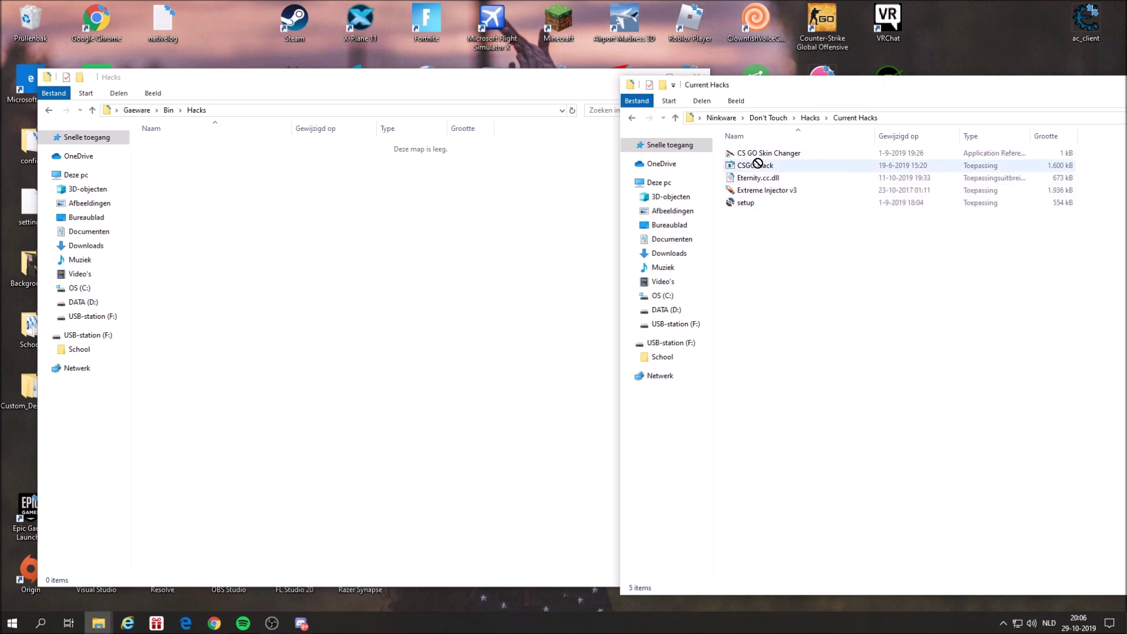
{"action": "right_click", "coordinate": [758, 164]}
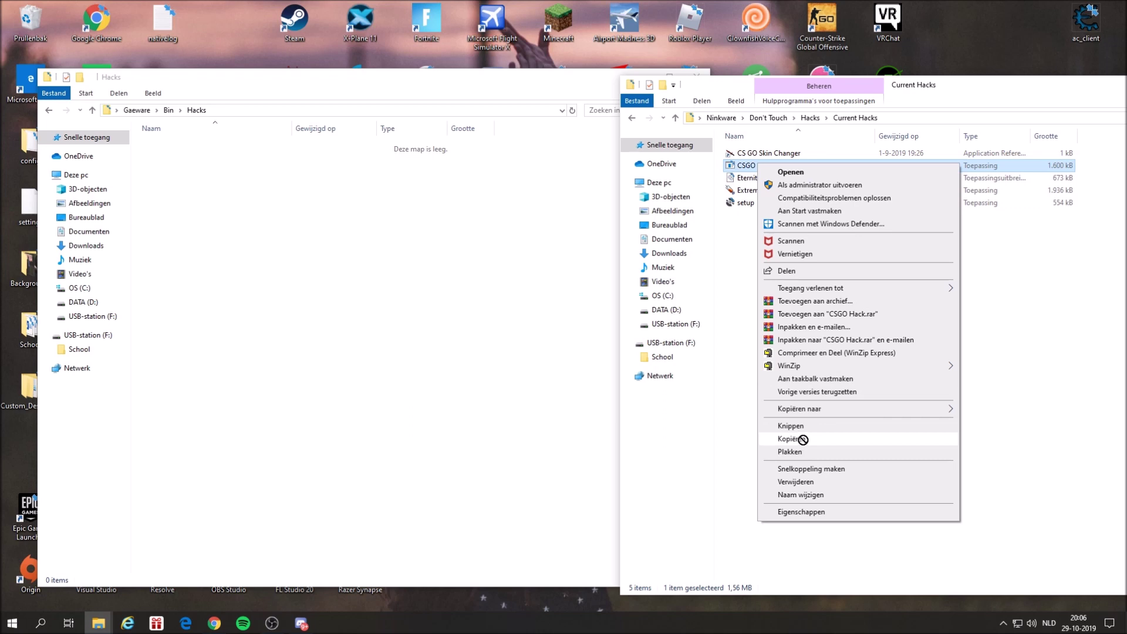
{"action": "right_click", "coordinate": [293, 167]}
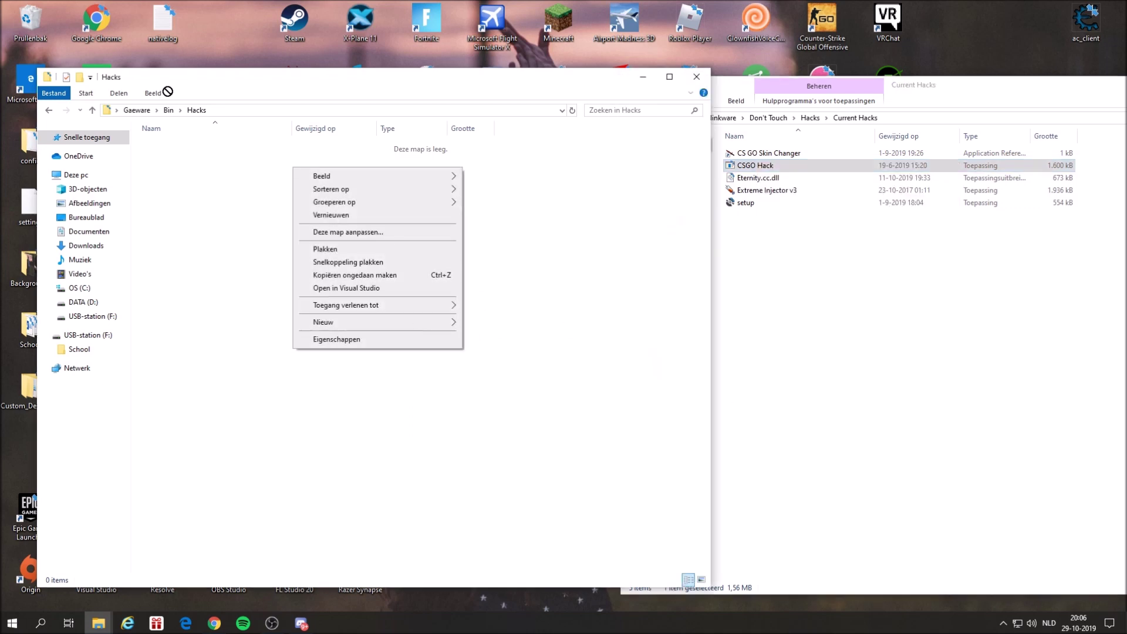
{"action": "left_click_drag", "start_coordinate": [341, 80], "coordinate": [375, 76]}
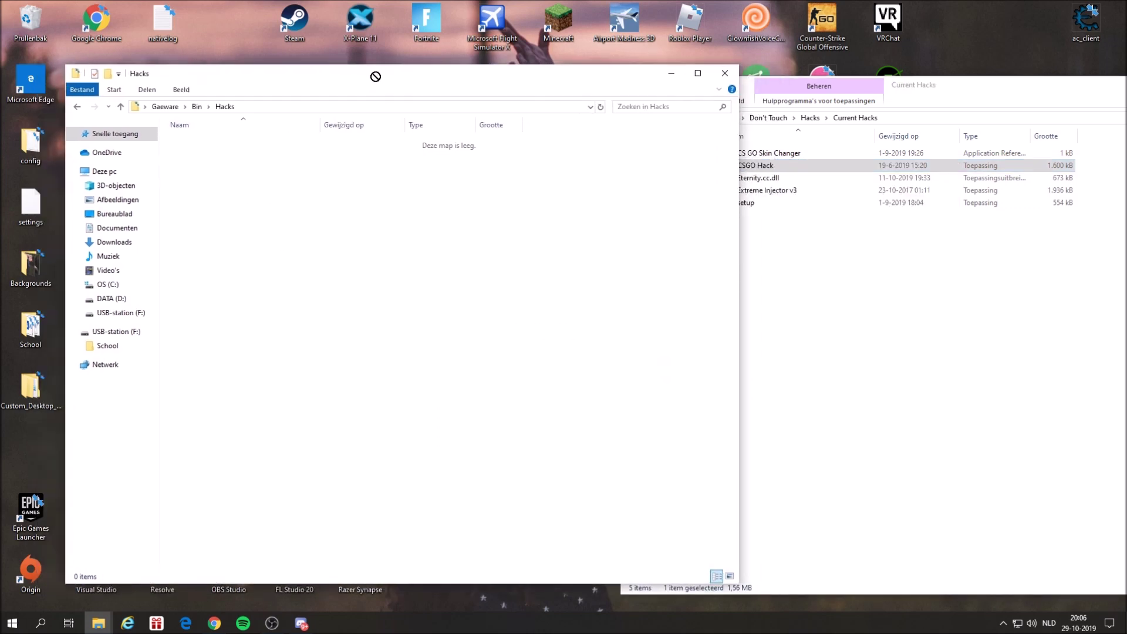
Create a new folder named Dll's in Gaeware's Bin > Hacks folder.
{"action": "right_click", "coordinate": [256, 211]}
{"action": "mouse_move", "coordinate": [310, 365]}
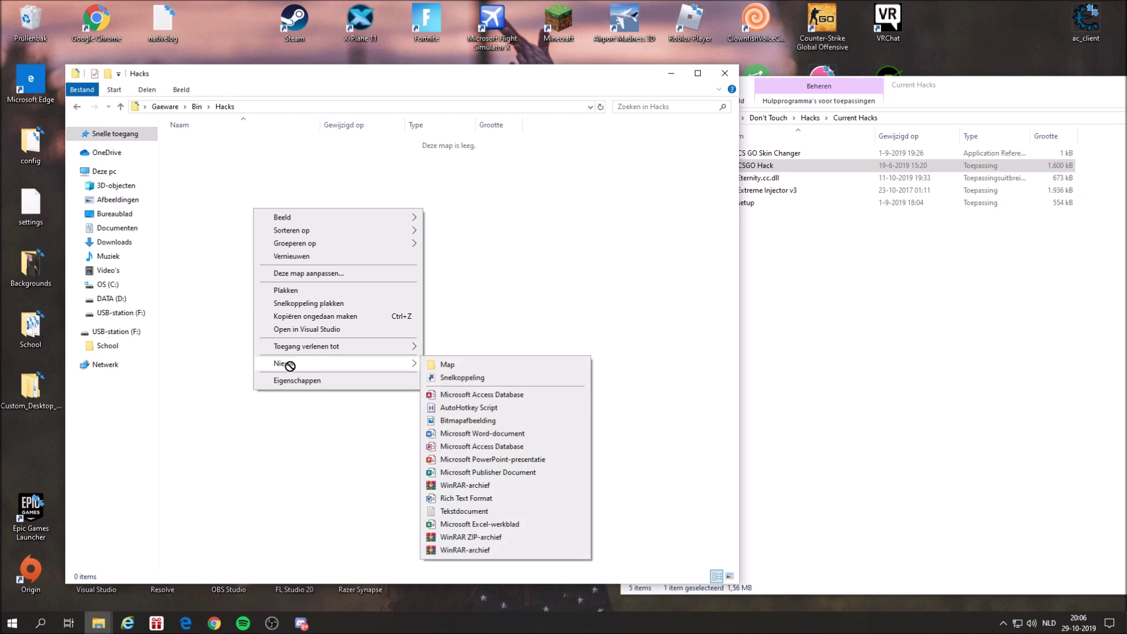
{"action": "left_click", "coordinate": [448, 365]}
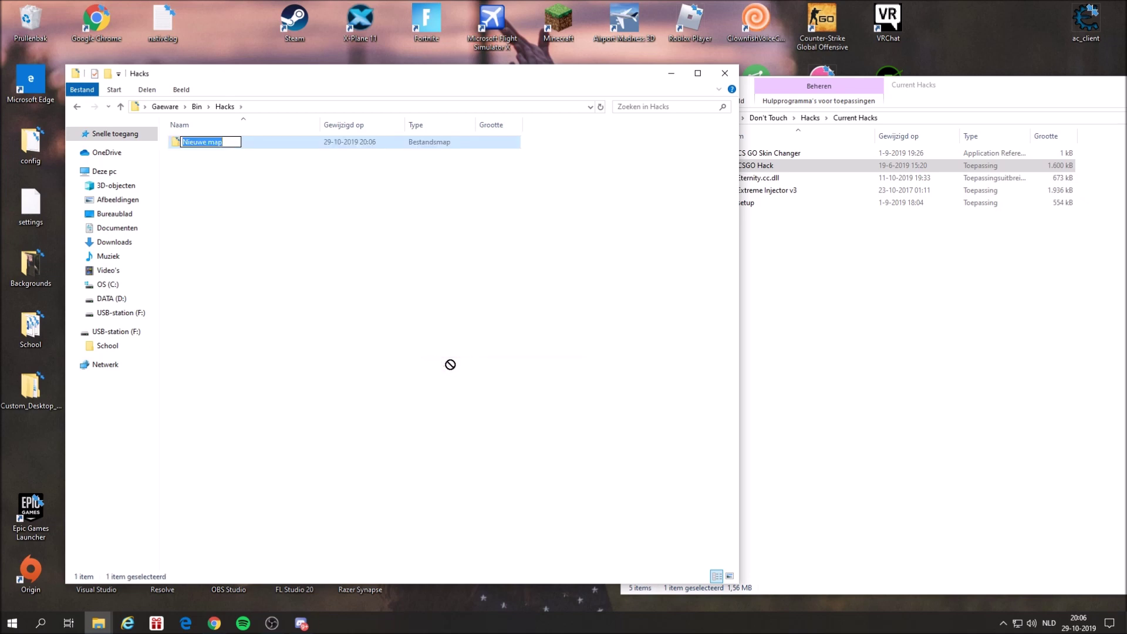
{"action": "key", "text": "Return"}
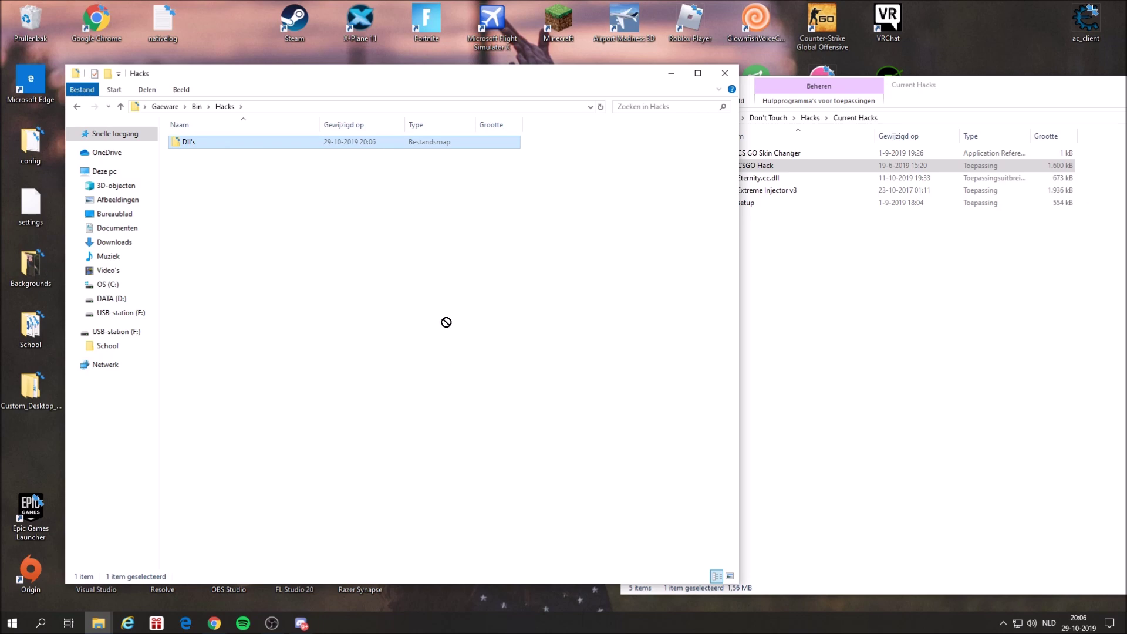
{"action": "right_click", "coordinate": [279, 194]}
{"action": "left_click", "coordinate": [886, 101]}
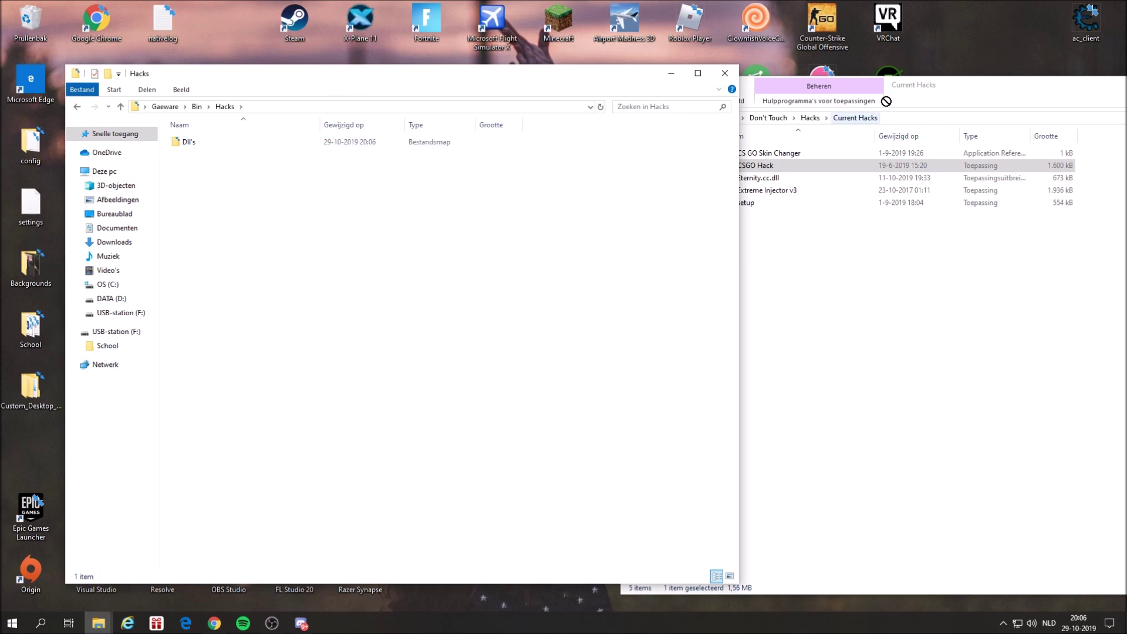
Move Eternity.cc.dll from Ninkware's Current Hacks folder into Gaeware's Dll's folder and paste a copy back into Current Hacks.
{"action": "left_click", "coordinate": [887, 101]}
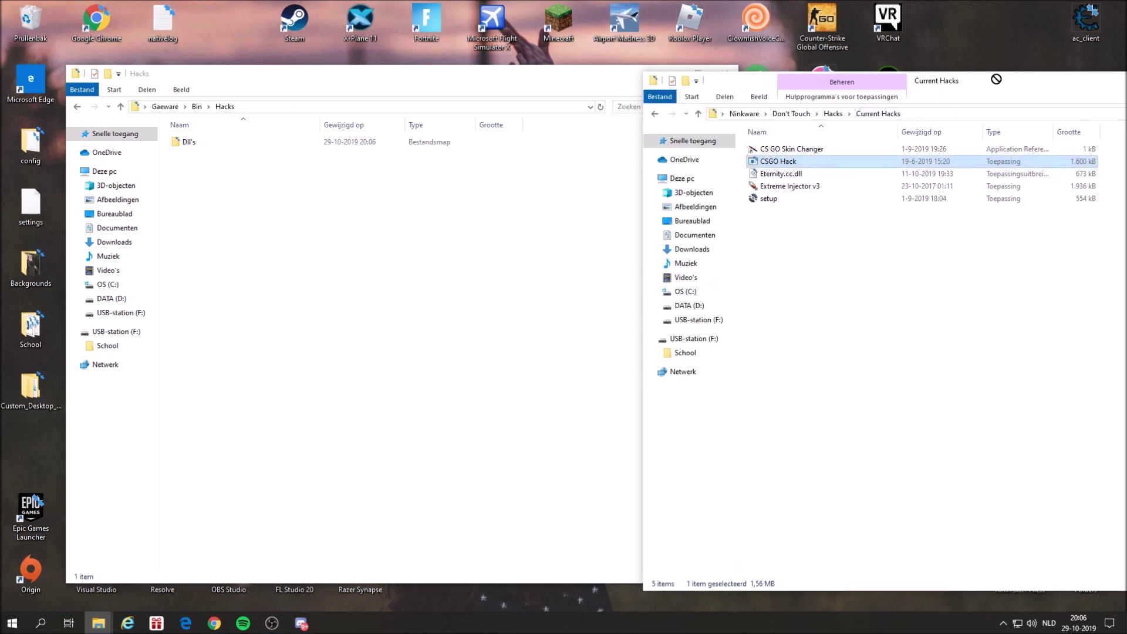
{"action": "left_click", "coordinate": [809, 175]}
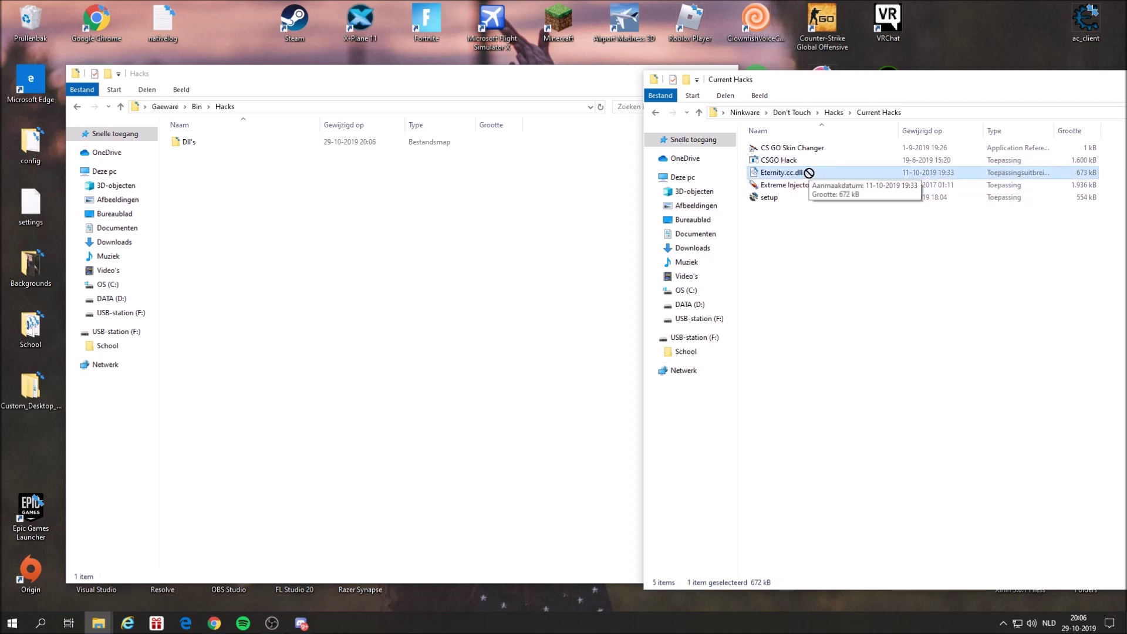
{"action": "left_click_drag", "start_coordinate": [821, 170], "coordinate": [189, 141]}
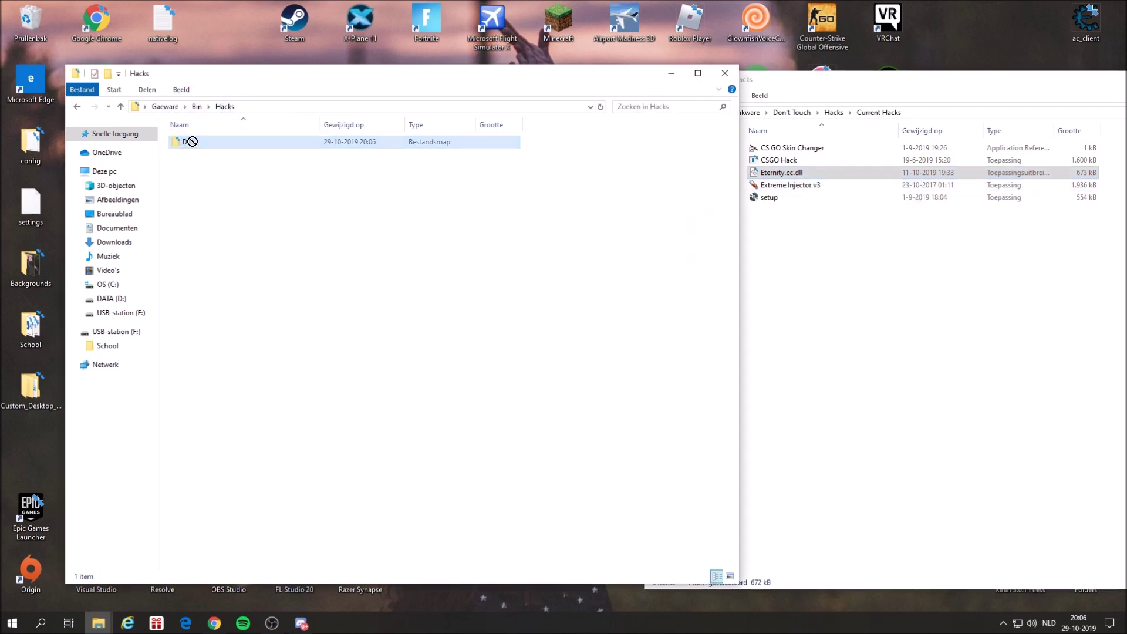
{"action": "double_click", "coordinate": [189, 142]}
{"action": "right_click", "coordinate": [209, 144]}
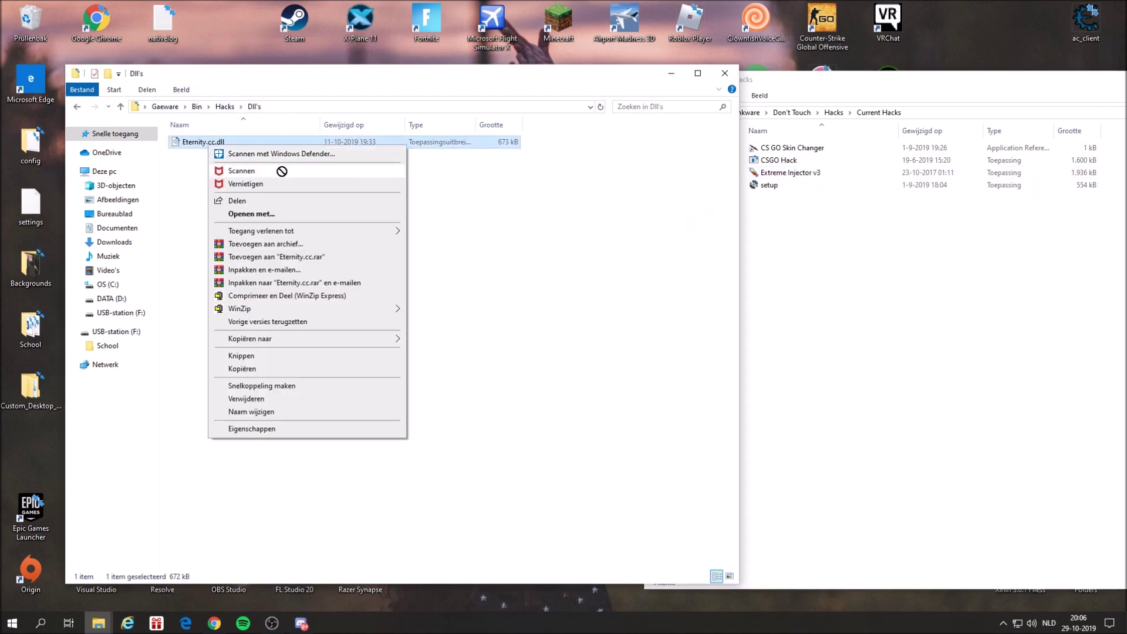
{"action": "left_click", "coordinate": [254, 368]}
{"action": "right_click", "coordinate": [846, 225]}
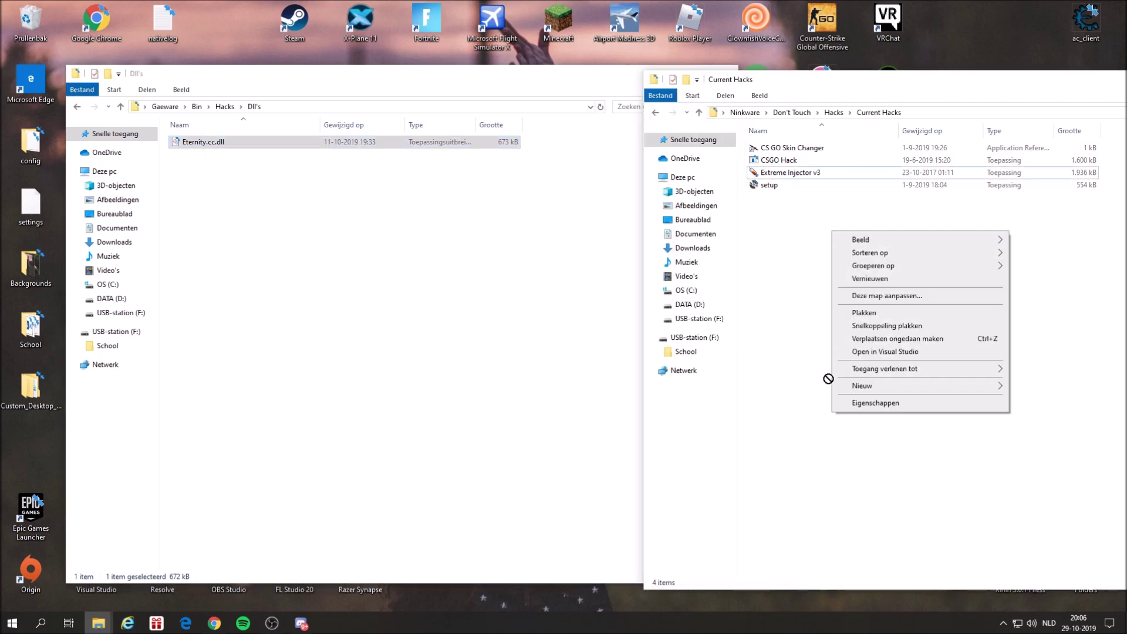
{"action": "left_click", "coordinate": [879, 311]}
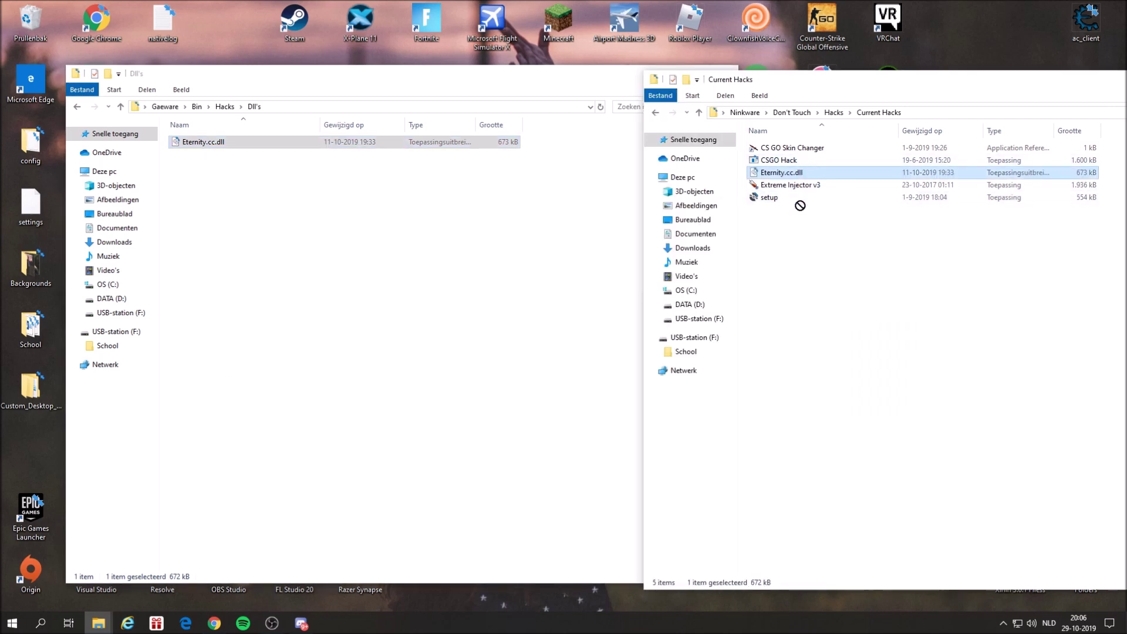
Copy the Extreme Injector v3 and CSGO Hack applications from Current Hacks into Gaeware's Dll's folder.
{"action": "right_click", "coordinate": [806, 186]}
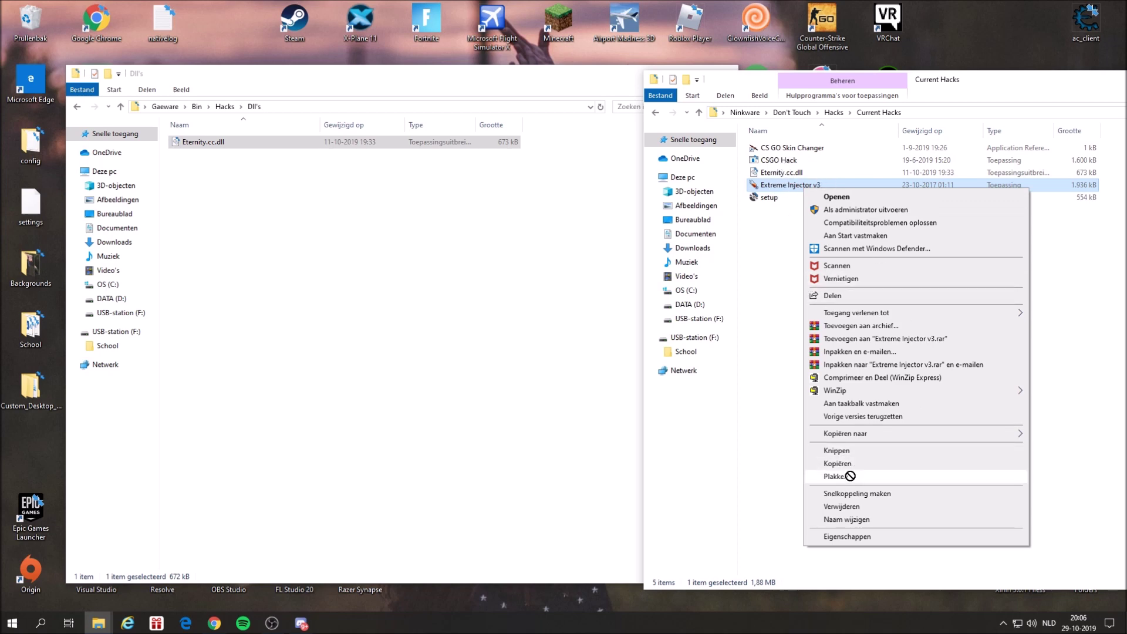
{"action": "left_click", "coordinate": [838, 463]}
{"action": "right_click", "coordinate": [231, 176]}
{"action": "left_click", "coordinate": [290, 257]}
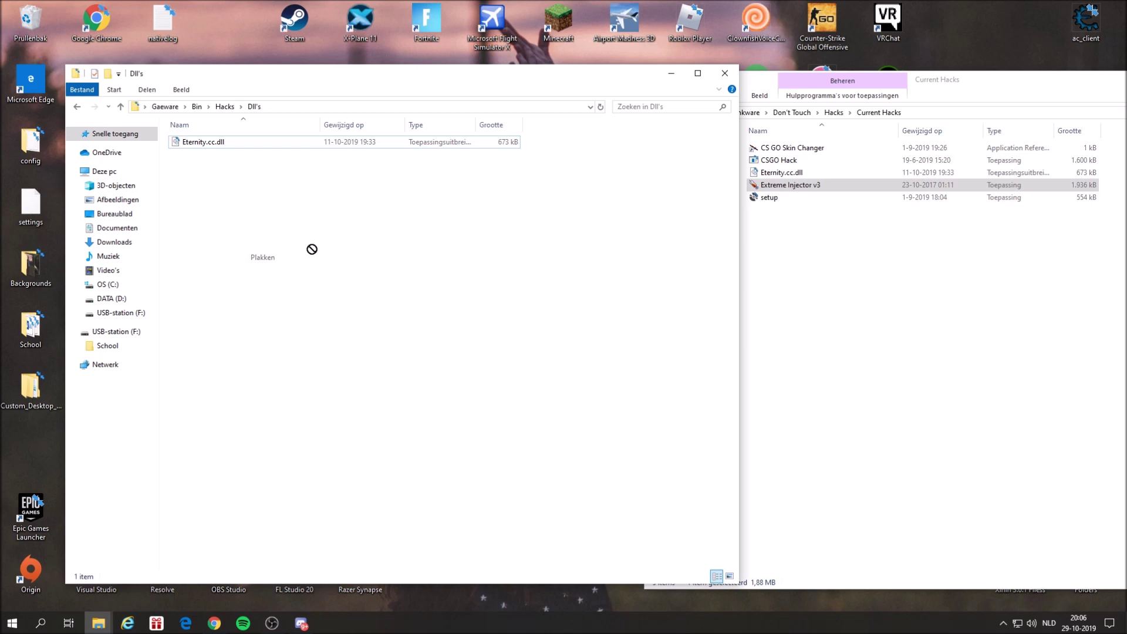
{"action": "right_click", "coordinate": [792, 160]}
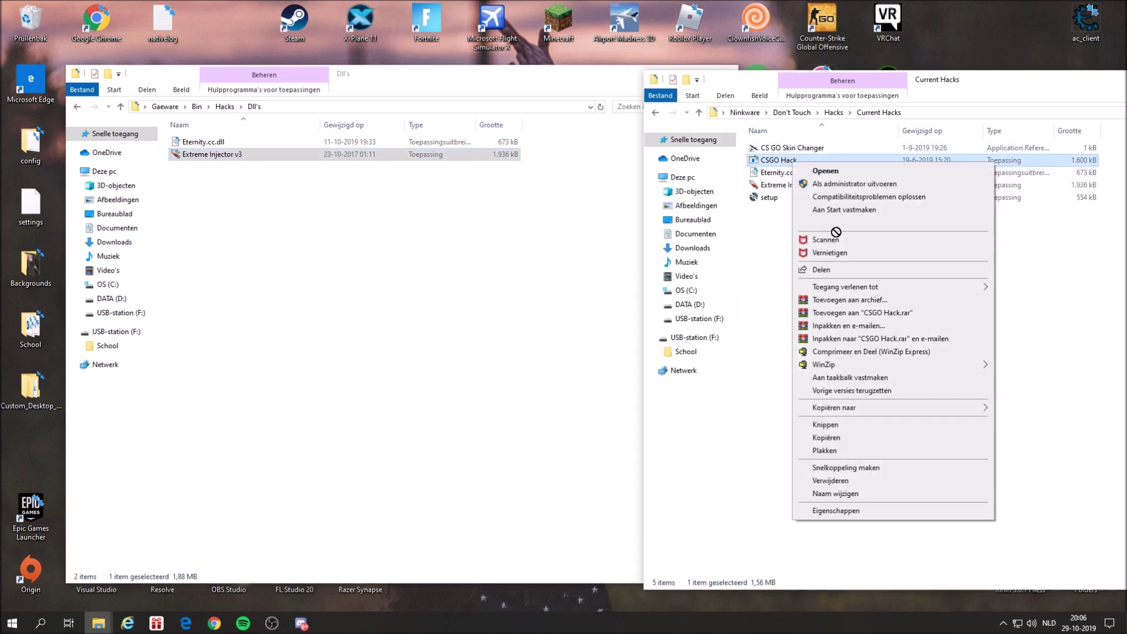
{"action": "left_click", "coordinate": [840, 439]}
{"action": "right_click", "coordinate": [231, 183]}
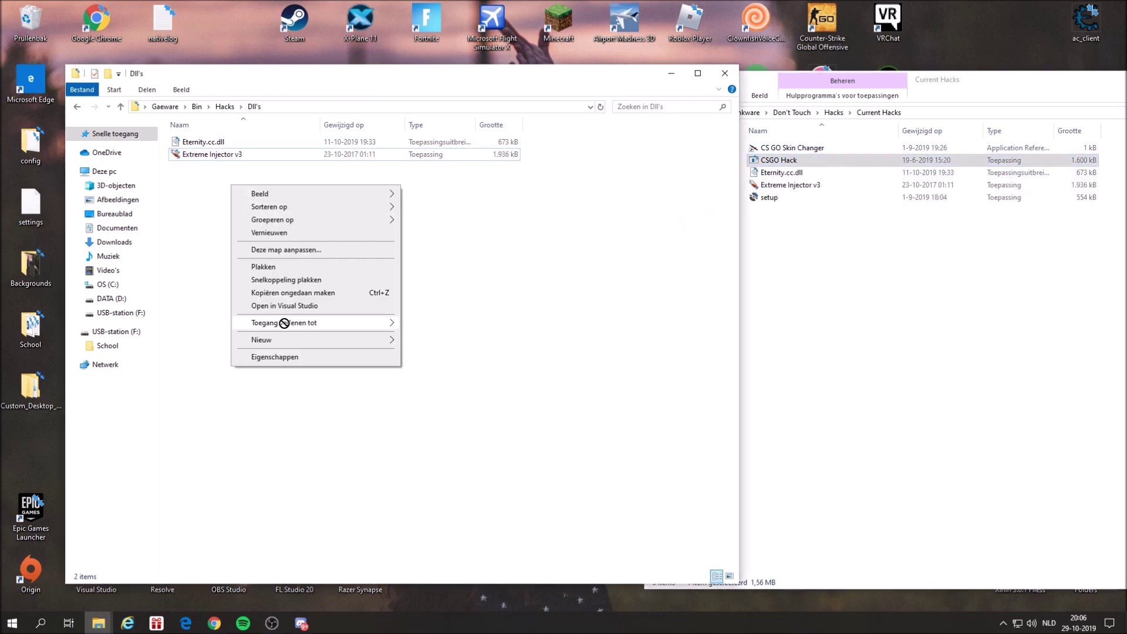
{"action": "left_click", "coordinate": [290, 266]}
Move CSGO Hack and Extreme Injector v3 out of the Dll's folder into its parent Hacks folder and open that folder.
{"action": "left_click_drag", "start_coordinate": [210, 194], "coordinate": [218, 232]}
{"action": "left_click", "coordinate": [82, 108]}
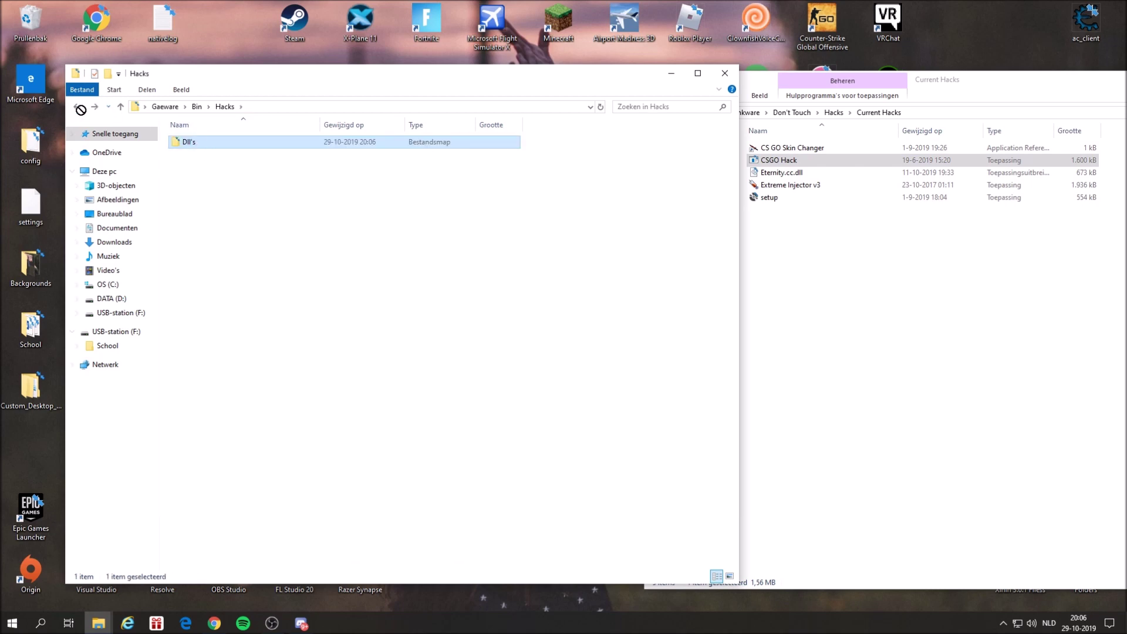
{"action": "double_click", "coordinate": [196, 142]}
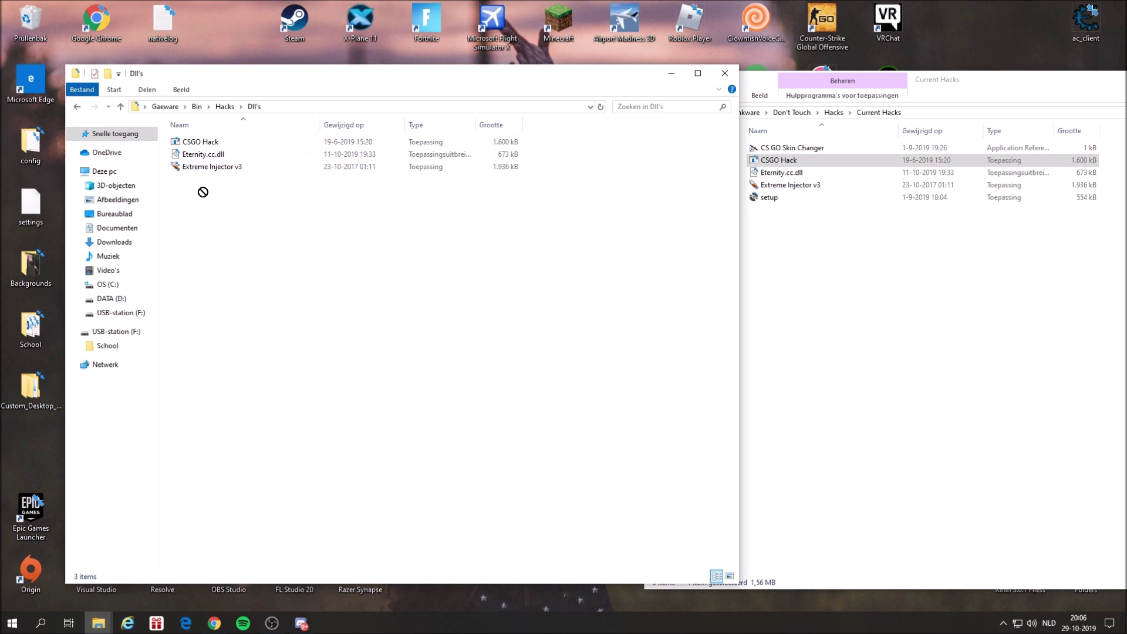
{"action": "left_click_drag", "start_coordinate": [212, 171], "coordinate": [210, 143]}
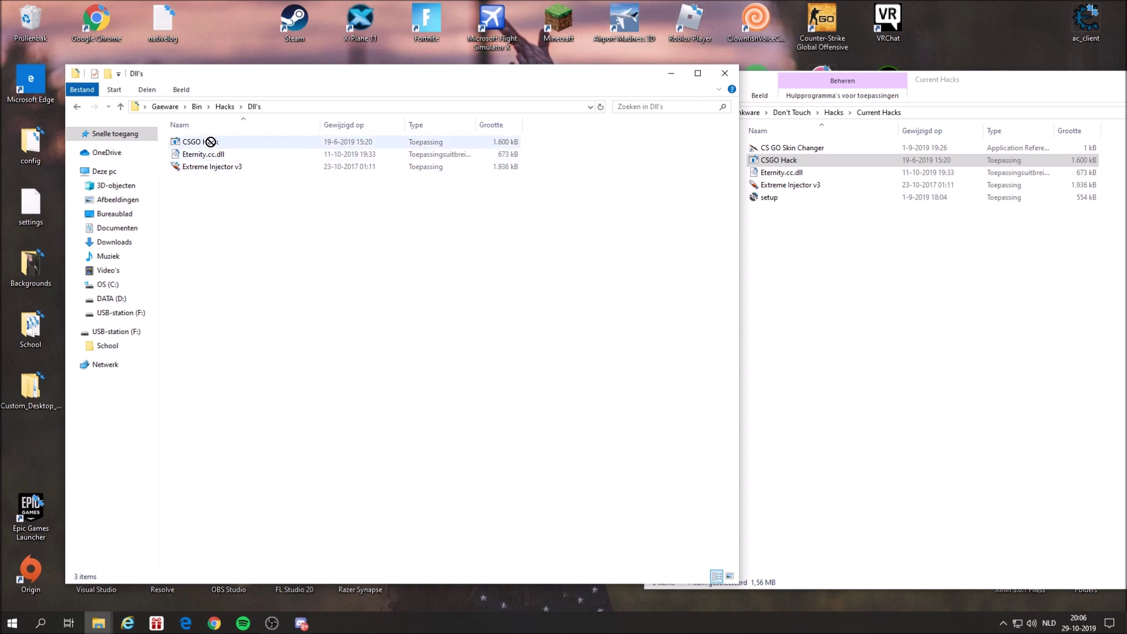
{"action": "key", "text": "ctrl+a"}
{"action": "left_click", "coordinate": [230, 206]}
{"action": "left_click", "coordinate": [221, 170]}
{"action": "left_click_drag", "start_coordinate": [208, 142], "coordinate": [227, 106]}
{"action": "left_click", "coordinate": [227, 106]}
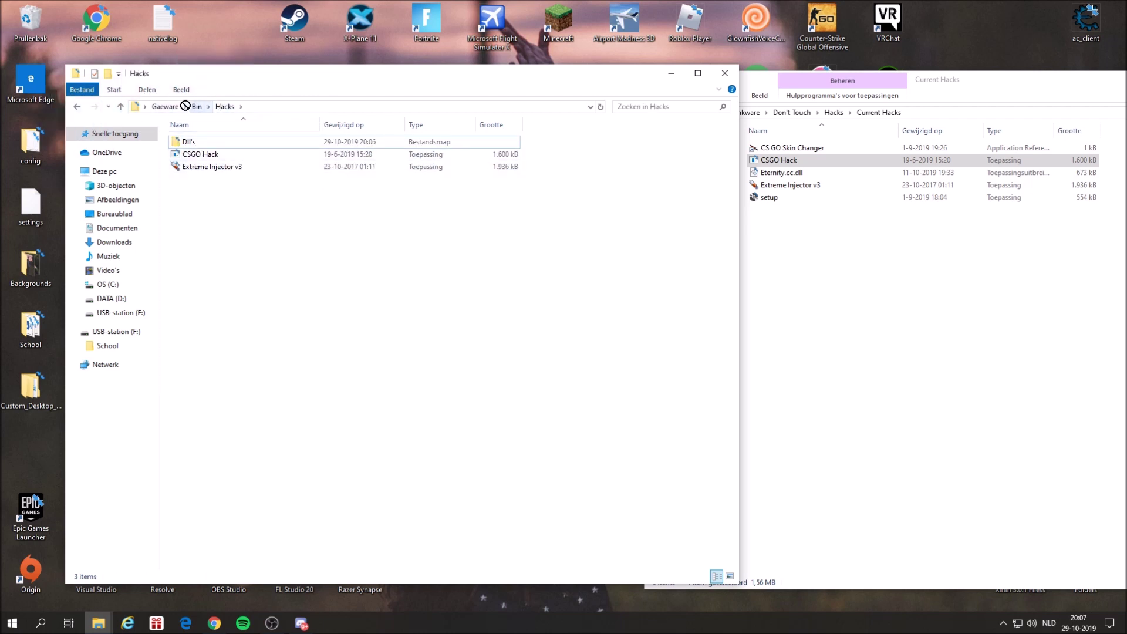
Close the Gaeware Hacks window and the Ninkware Current Hacks window.
{"action": "left_click", "coordinate": [725, 73]}
{"action": "left_click_drag", "start_coordinate": [978, 78], "coordinate": [693, 78]}
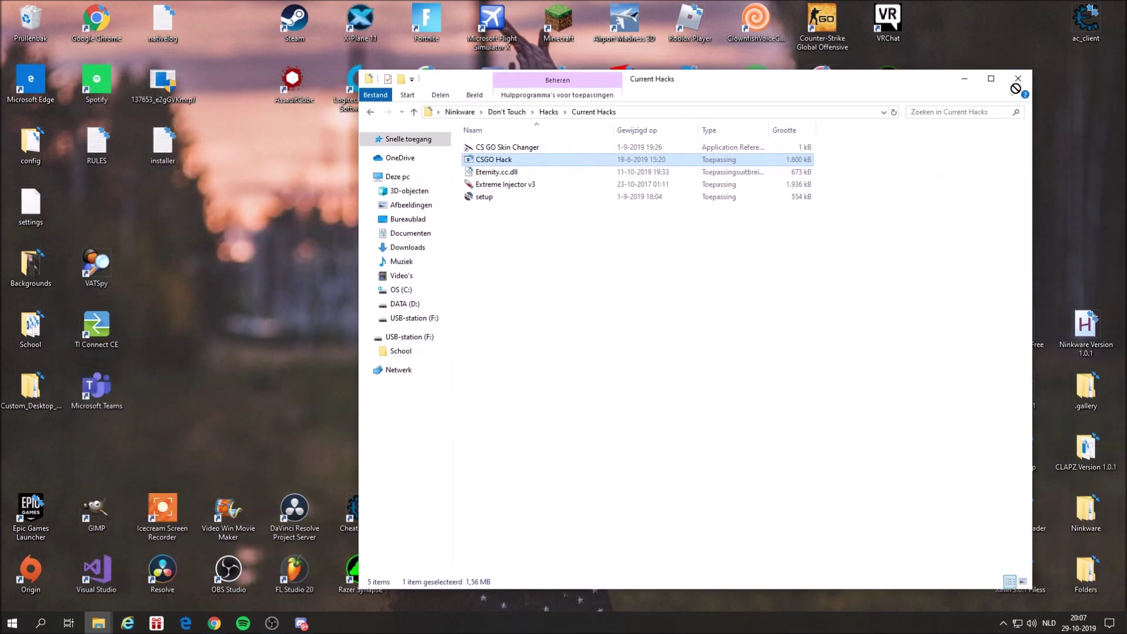
{"action": "left_click", "coordinate": [1018, 81]}
Open the Gaeware folder from the desktop and review the contents of Bin's Scripts and Hacks folders, including Dll's.
{"action": "double_click", "coordinate": [559, 324]}
{"action": "double_click", "coordinate": [513, 149]}
{"action": "left_click_drag", "start_coordinate": [492, 200], "coordinate": [508, 217]}
{"action": "double_click", "coordinate": [495, 171]}
{"action": "left_click_drag", "start_coordinate": [518, 337], "coordinate": [477, 140]}
{"action": "left_click", "coordinate": [367, 112]}
{"action": "double_click", "coordinate": [494, 159]}
{"action": "left_click_drag", "start_coordinate": [491, 304], "coordinate": [487, 149]}
{"action": "double_click", "coordinate": [491, 147]}
{"action": "left_click", "coordinate": [370, 111]}
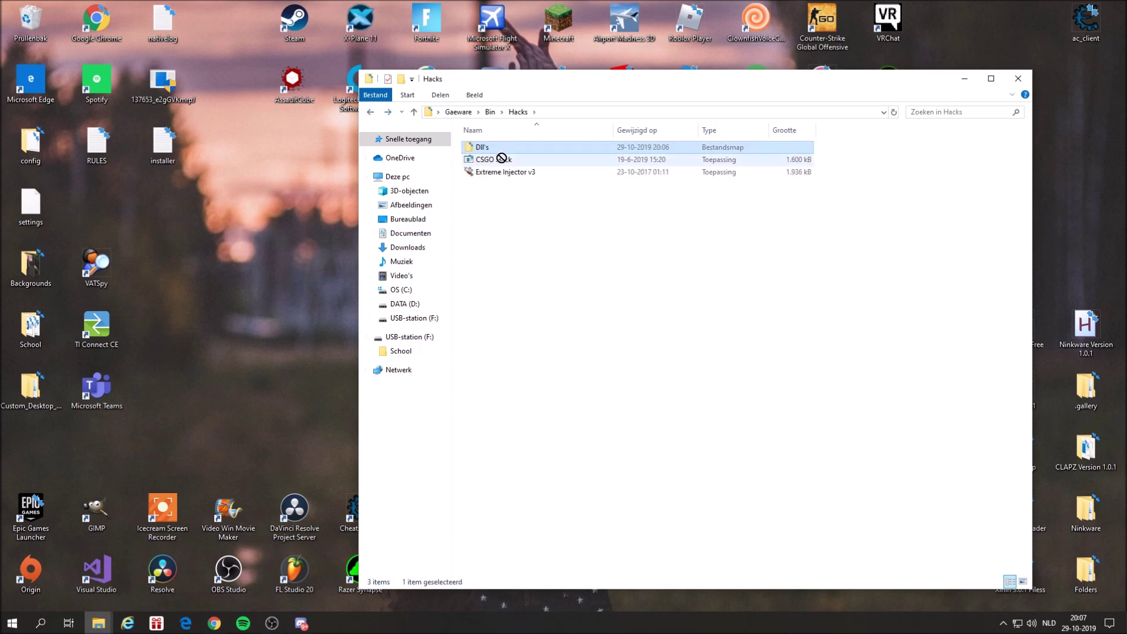
Create a text document named Binds Triggerbot in Gaeware's Bin > Binds folder.
{"action": "left_click", "coordinate": [412, 112]}
{"action": "double_click", "coordinate": [504, 148]}
{"action": "right_click", "coordinate": [619, 224]}
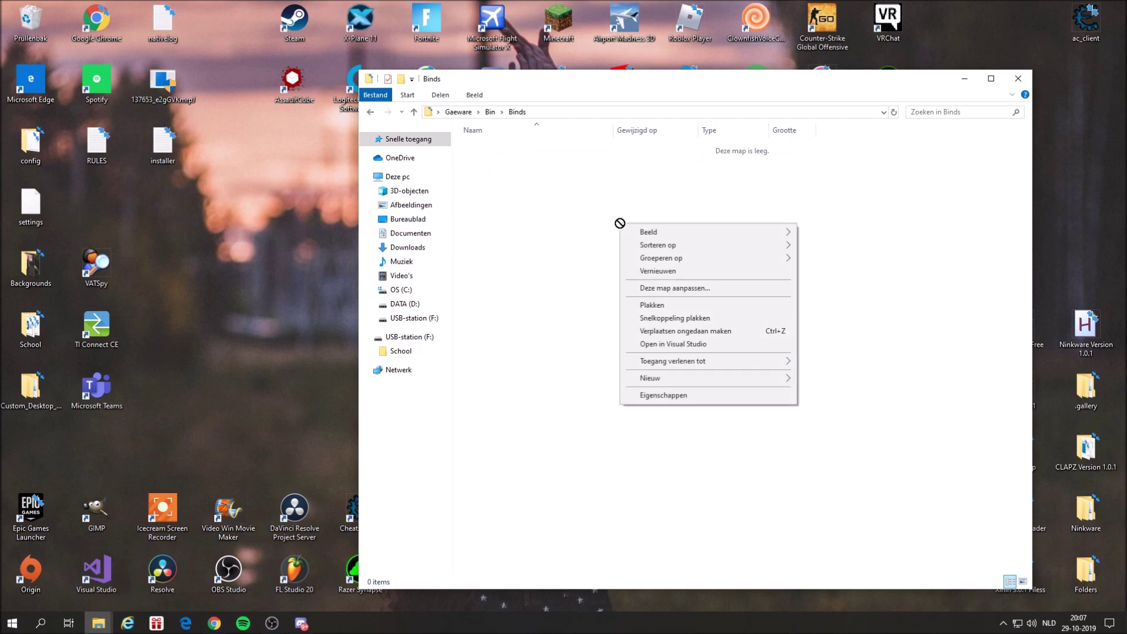
{"action": "mouse_move", "coordinate": [687, 378]}
{"action": "left_click", "coordinate": [822, 525]}
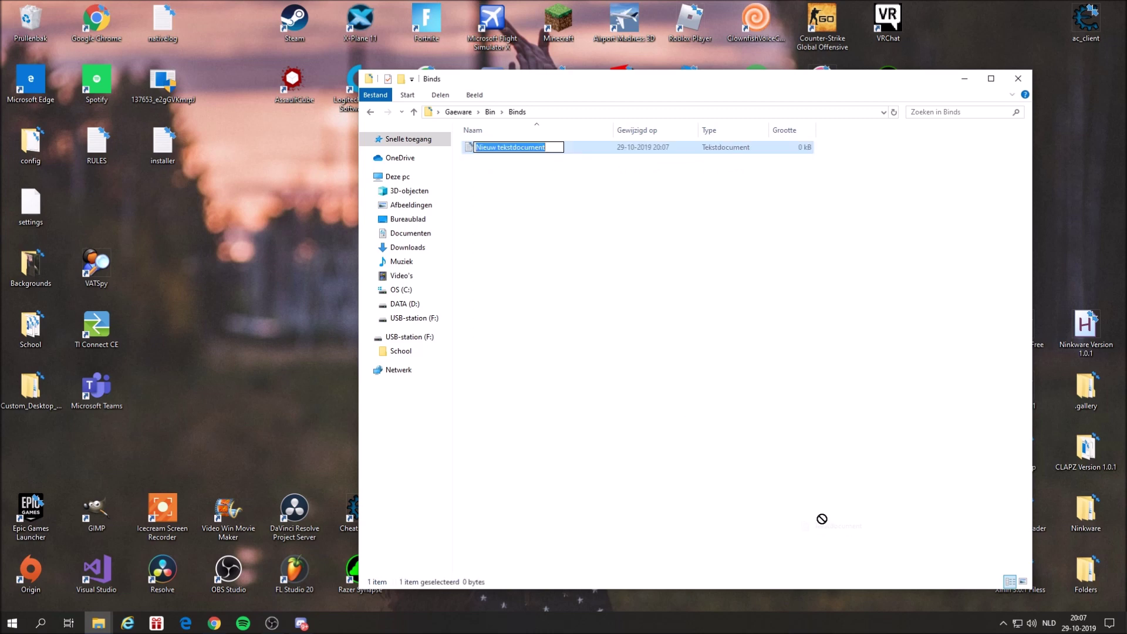
{"action": "type", "text": "B"}
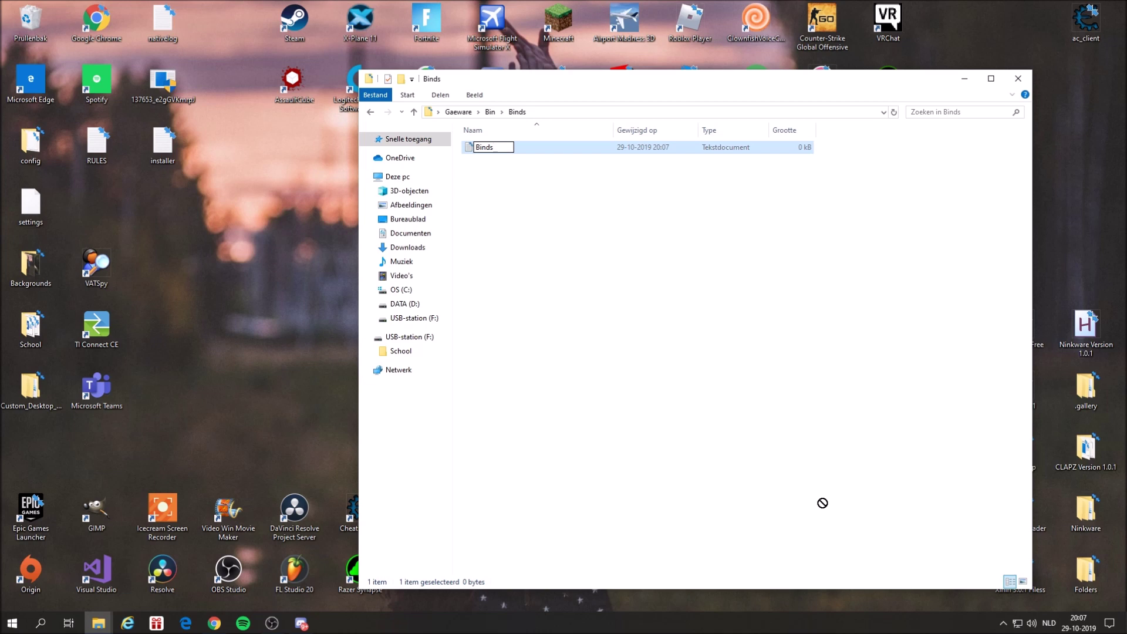
{"action": "type", "text": "inds Triggerbot"}
{"action": "key", "text": "Return"}
Write "Default bind: 't'" in the Binds Triggerbot document, save it and close it.
{"action": "double_click", "coordinate": [519, 146]}
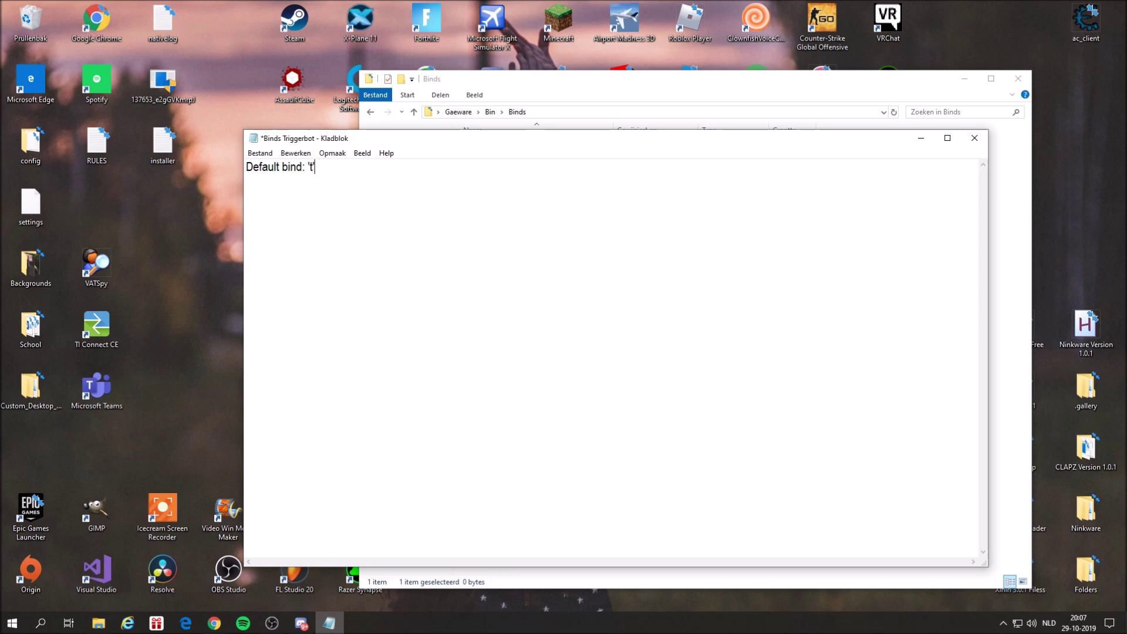
{"action": "key", "text": "ctrl+a"}
{"action": "left_click", "coordinate": [261, 152]}
{"action": "left_click", "coordinate": [305, 206]}
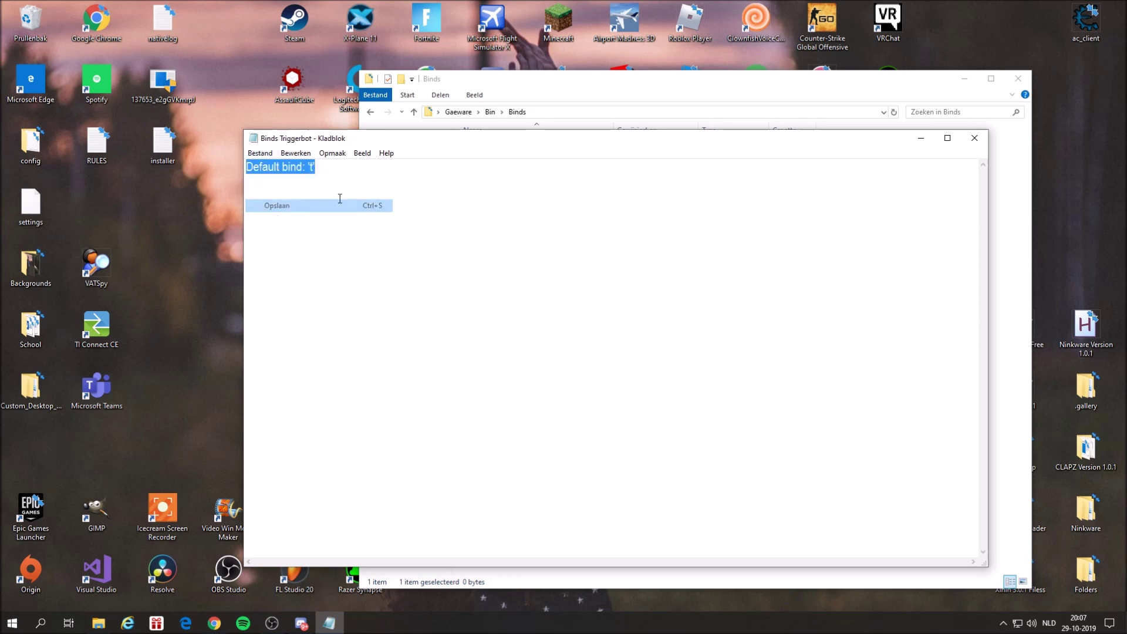
{"action": "left_click", "coordinate": [969, 137]}
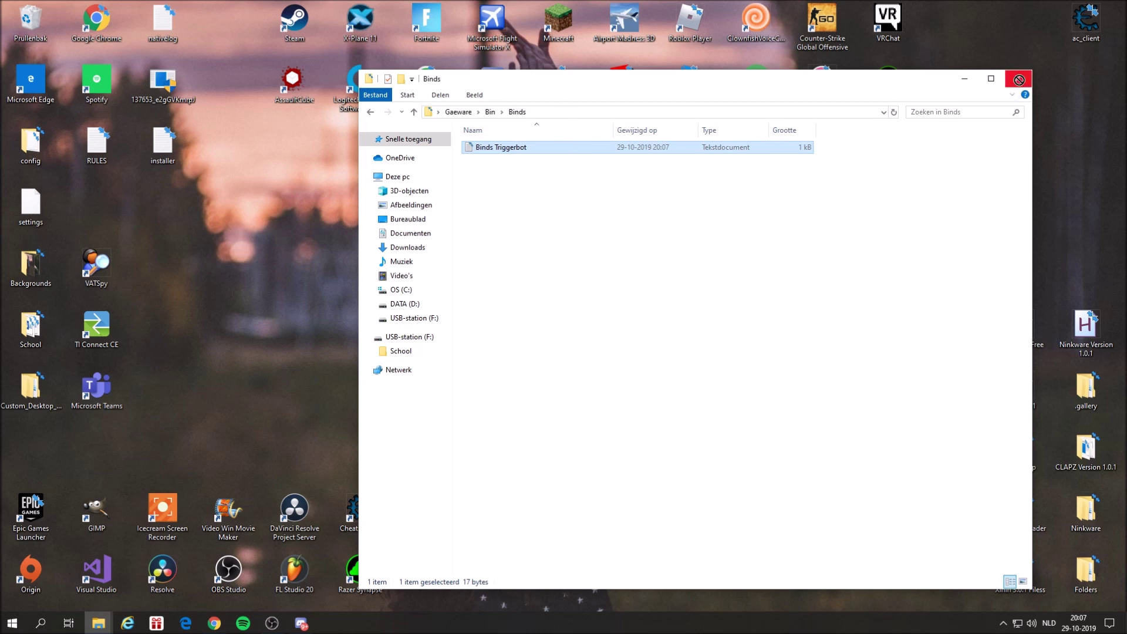
Return to the Bin folder, close its window and move the Gaeware folder on the desktop to just below ac_client.
{"action": "left_click", "coordinate": [371, 112]}
{"action": "left_click_drag", "start_coordinate": [497, 218], "coordinate": [992, 99]}
{"action": "left_click_drag", "start_coordinate": [538, 264], "coordinate": [681, 296]}
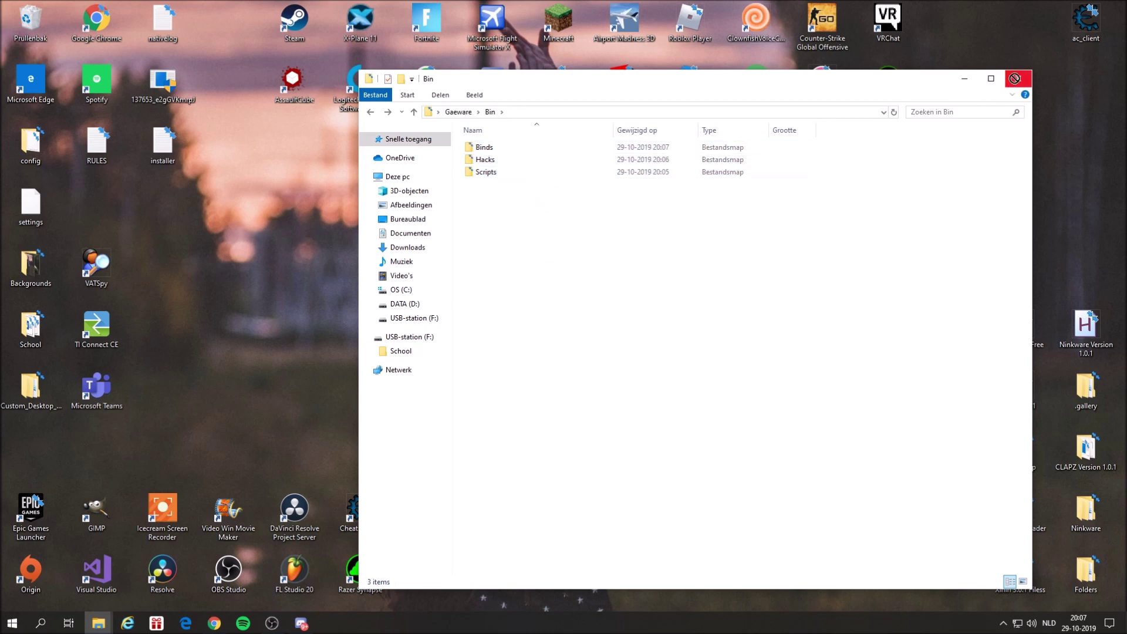
{"action": "left_click", "coordinate": [1015, 78]}
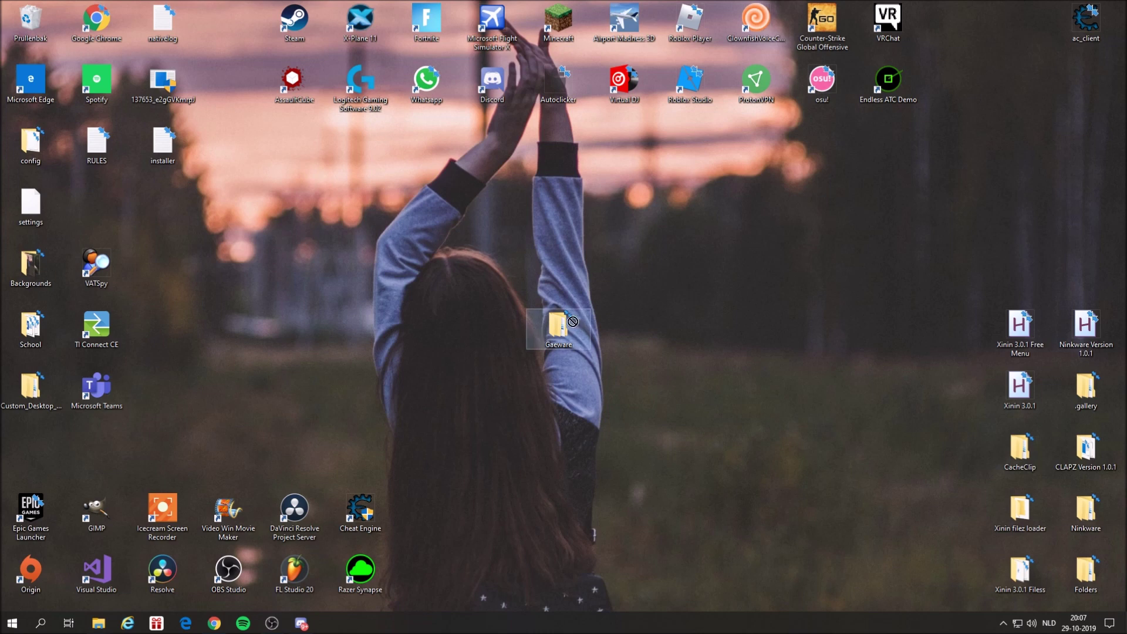
{"action": "left_click_drag", "start_coordinate": [555, 342], "coordinate": [828, 273]}
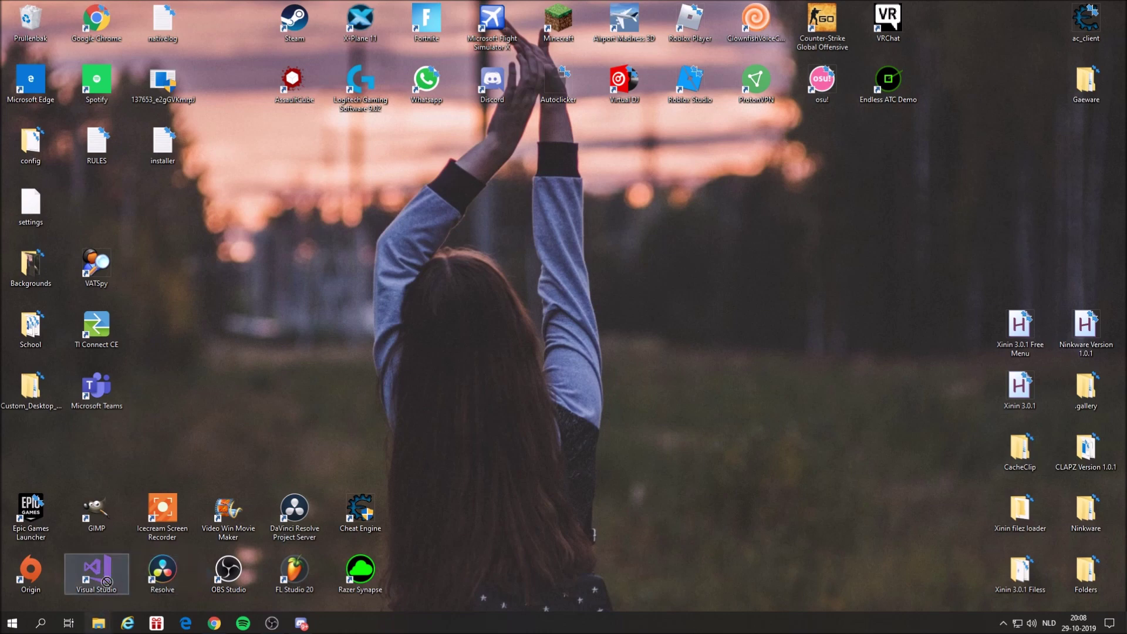
Switch to Chrome, search in a new tab for "visual studio 2017 download" and open Microsoft's Visual Studio Downloads page.
{"action": "left_click", "coordinate": [214, 623]}
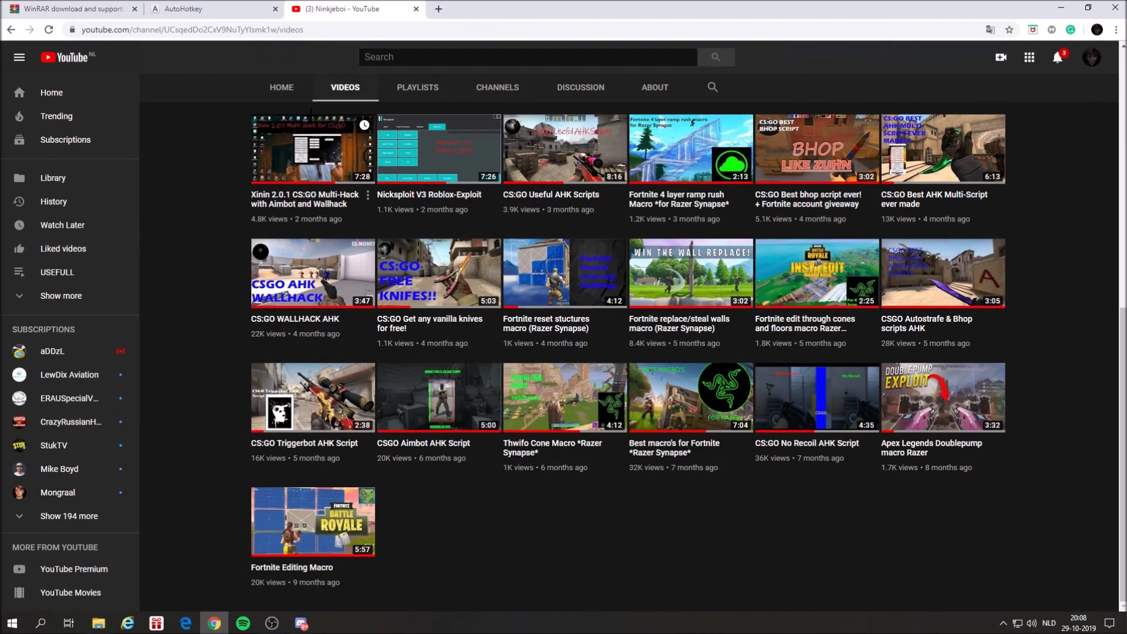
{"action": "left_click", "coordinate": [439, 9]}
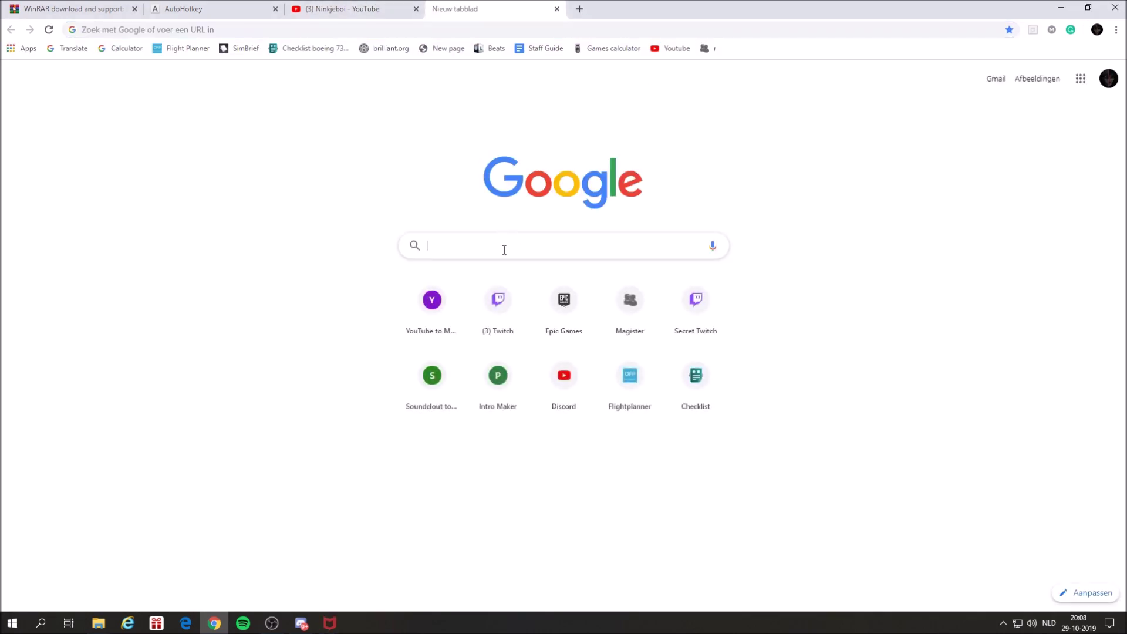
{"action": "type", "text": "visu"}
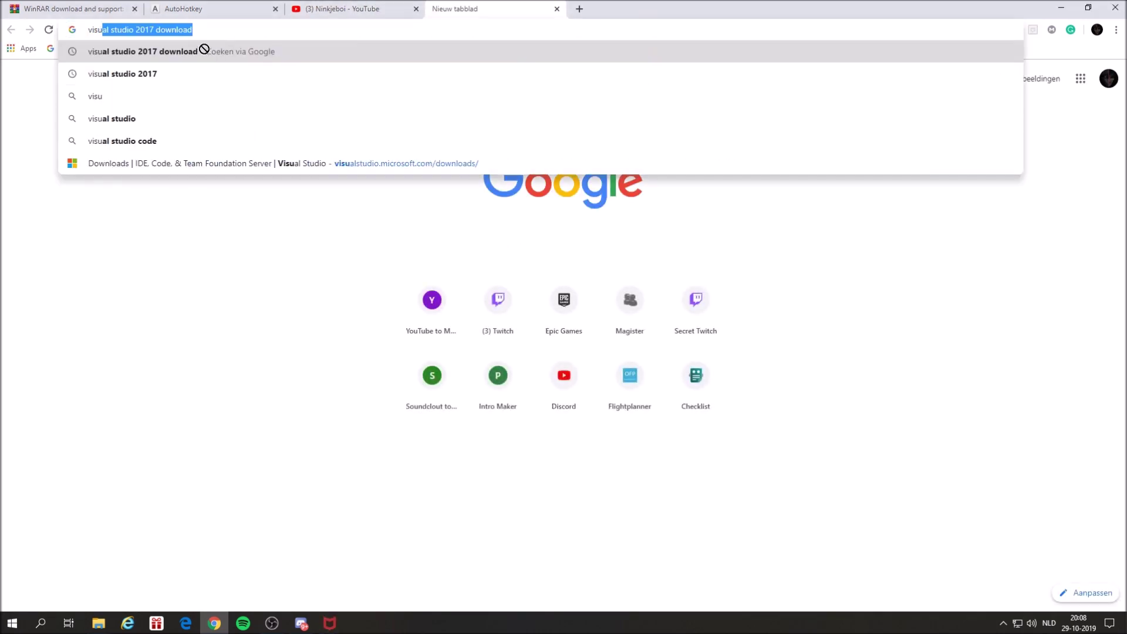
{"action": "key", "text": "End"}
{"action": "left_click", "coordinate": [207, 30]}
{"action": "key", "text": "Return"}
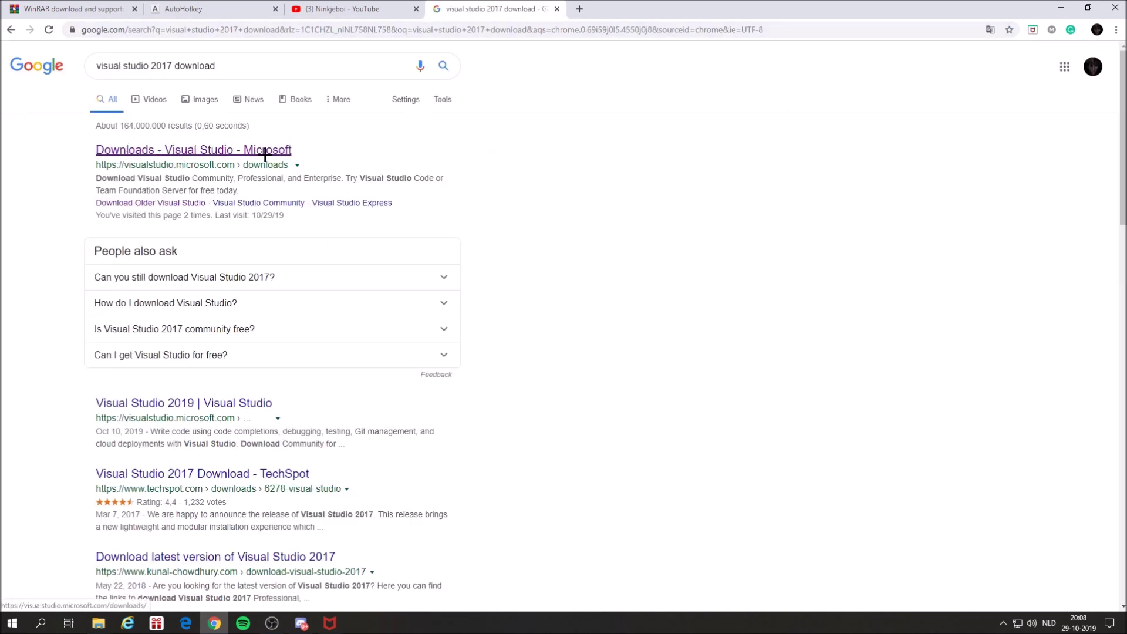
{"action": "left_click", "coordinate": [209, 150]}
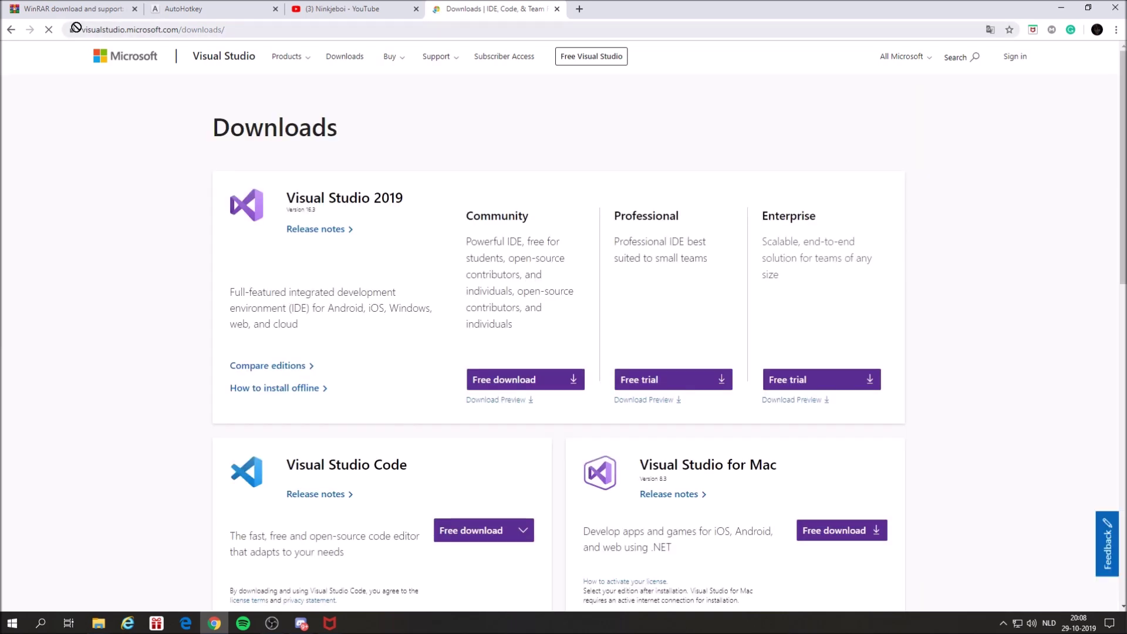
Highlight the Visual Studio downloads page address, then open the Older downloads page and bring its version list into view.
{"action": "left_click", "coordinate": [266, 29]}
{"action": "left_click_drag", "start_coordinate": [263, 30], "coordinate": [83, 29]}
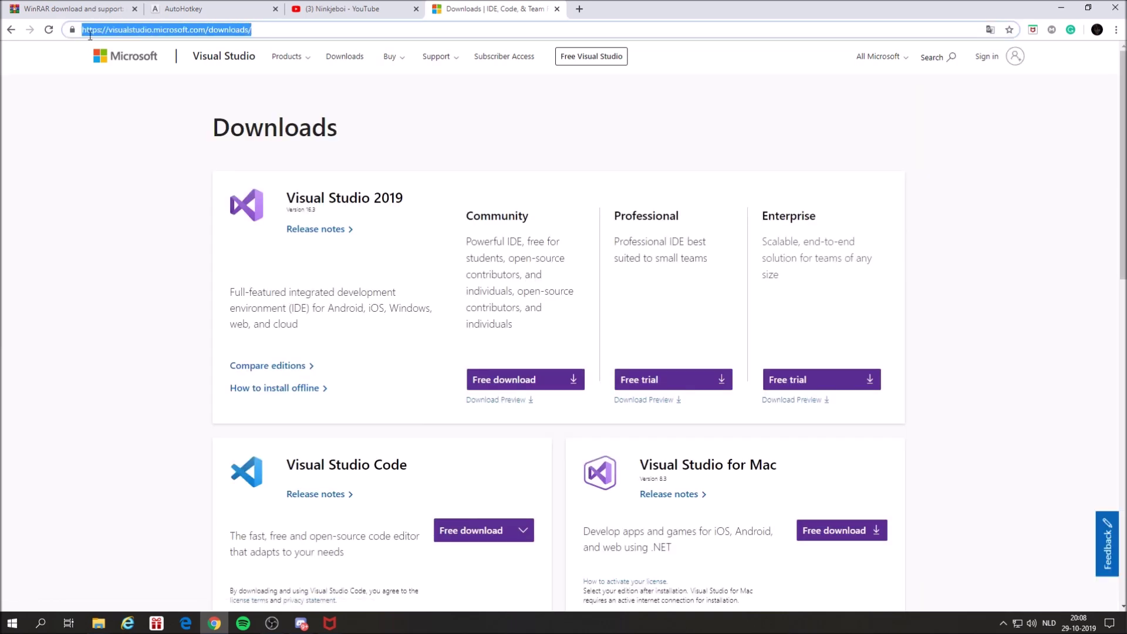
{"action": "left_click", "coordinate": [306, 32]}
{"action": "left_click_drag", "start_coordinate": [273, 31], "coordinate": [123, 22]}
{"action": "left_click", "coordinate": [261, 30]}
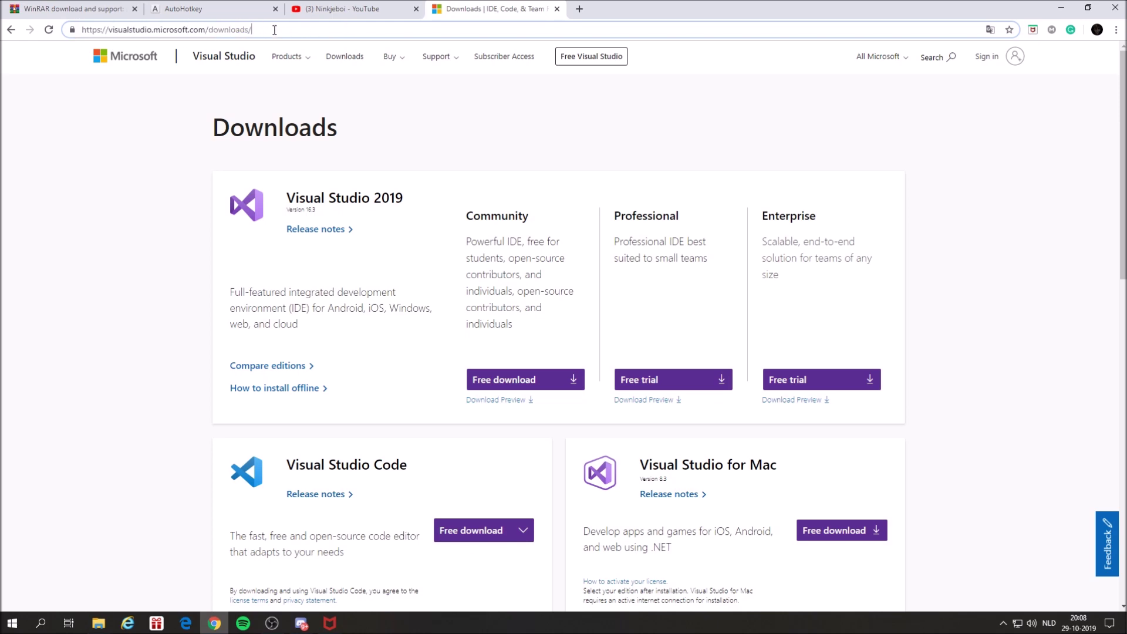
{"action": "scroll", "coordinate": [352, 200], "scroll_direction": "down", "scroll_amount": 13}
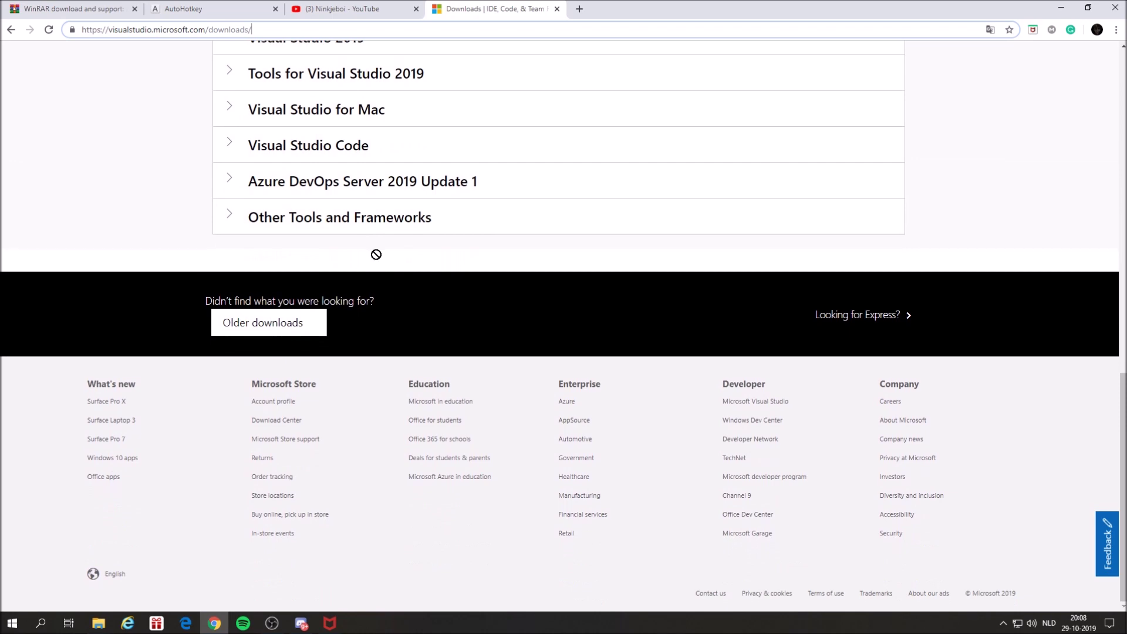
{"action": "left_click", "coordinate": [266, 322]}
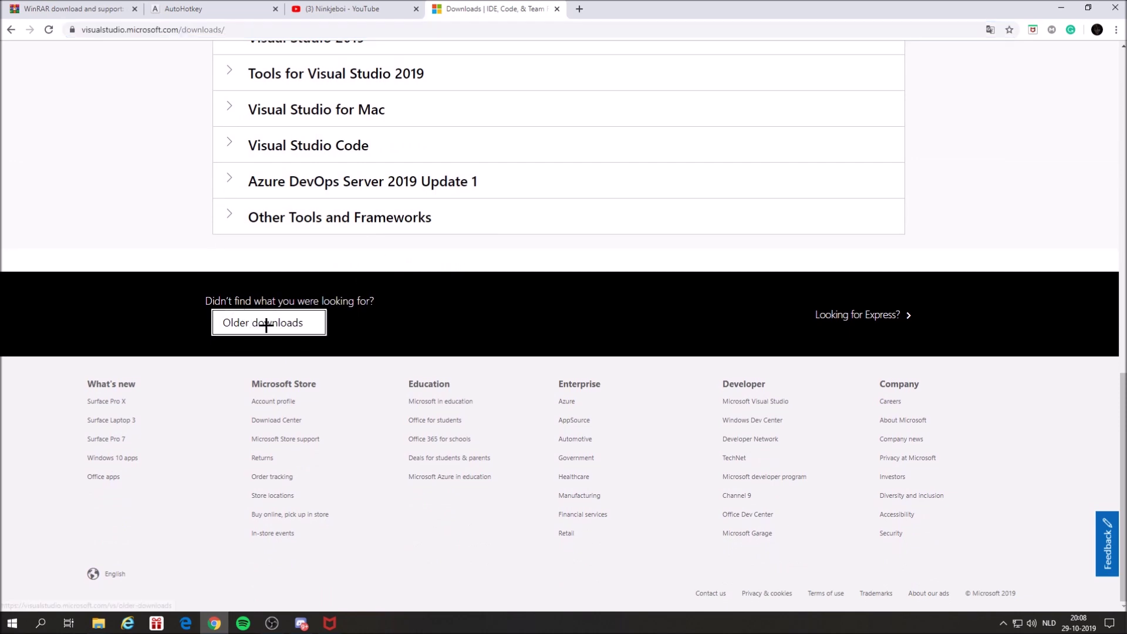
{"action": "scroll", "coordinate": [272, 326], "scroll_direction": "down", "scroll_amount": 5}
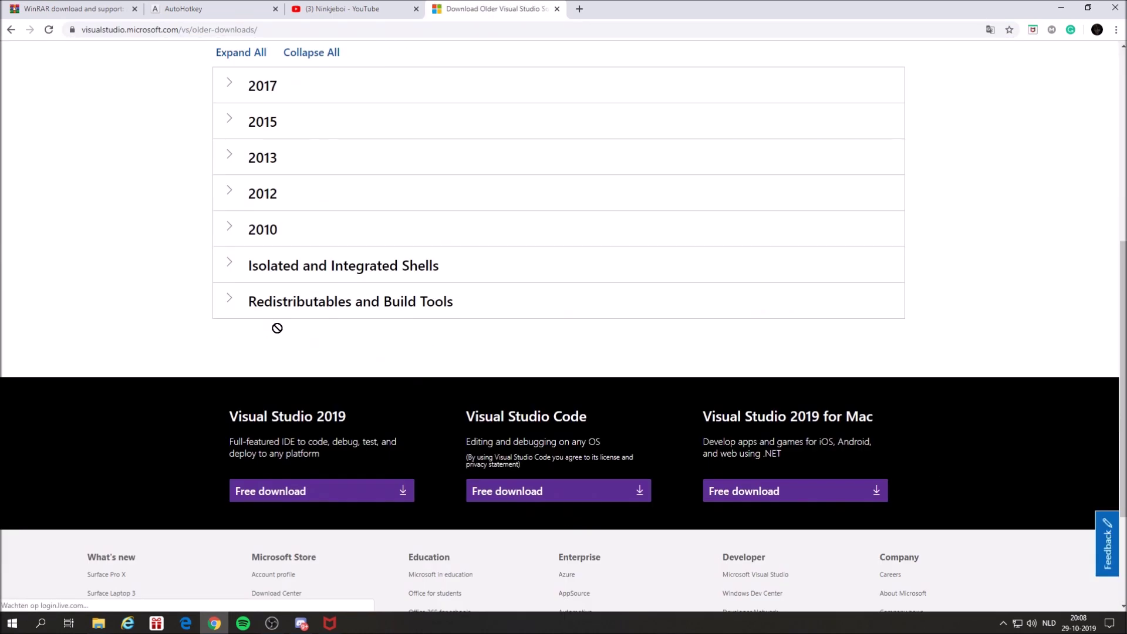
Expand the 2017 section of the older downloads list and request the Visual Studio 2017 download to reach Microsoft's sign-in page.
{"action": "scroll", "coordinate": [291, 319], "scroll_direction": "up", "scroll_amount": 1}
{"action": "left_click", "coordinate": [250, 165]}
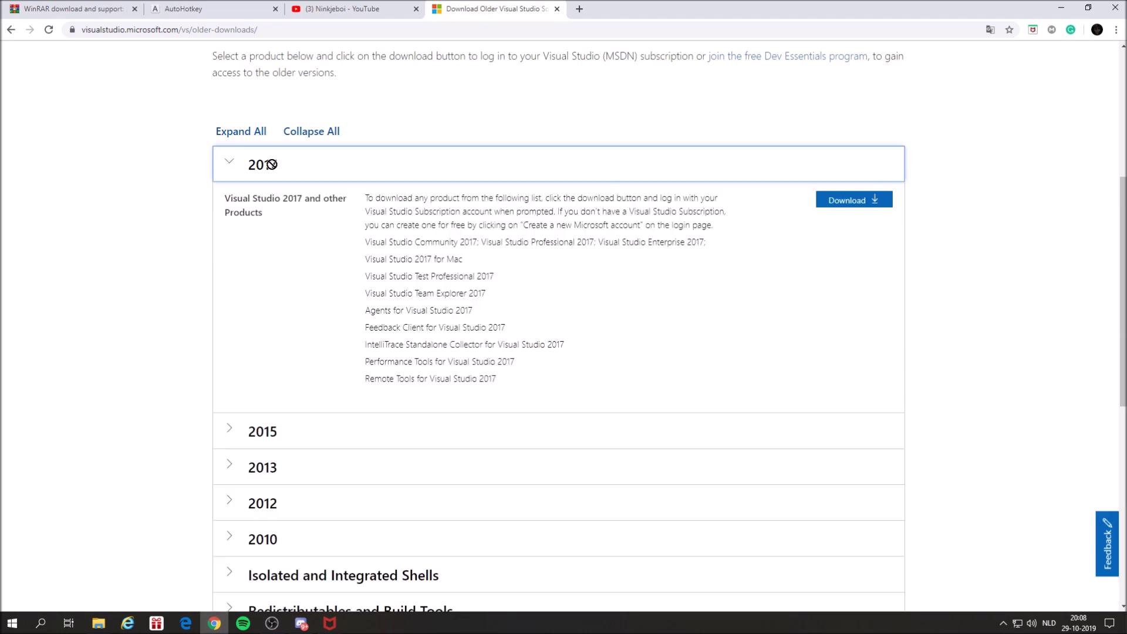
{"action": "left_click", "coordinate": [860, 201]}
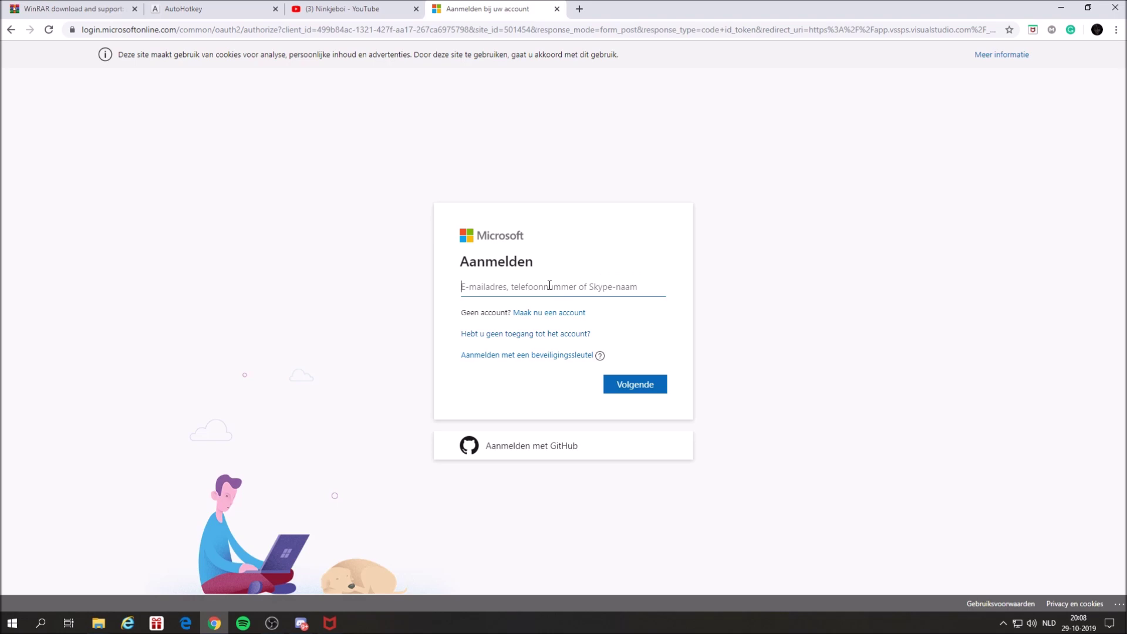
Close the Microsoft sign-in tab, minimize Chrome and dismiss the McAfee WebAdvisor notification.
{"action": "left_click", "coordinate": [557, 8]}
{"action": "left_click", "coordinate": [1061, 7]}
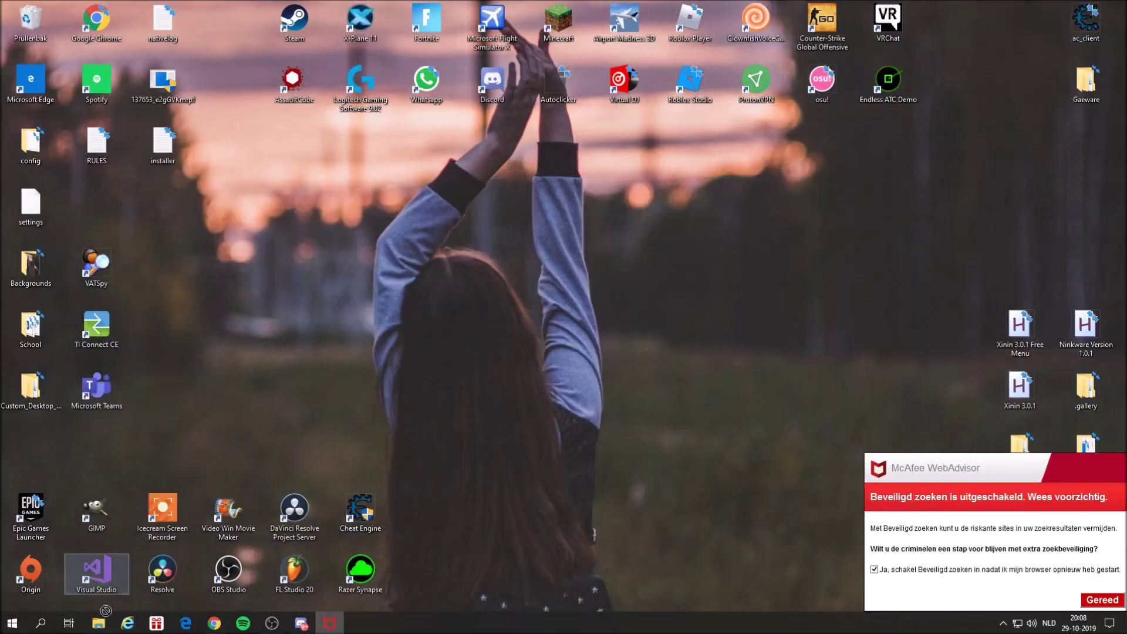
{"action": "left_click", "coordinate": [215, 623]}
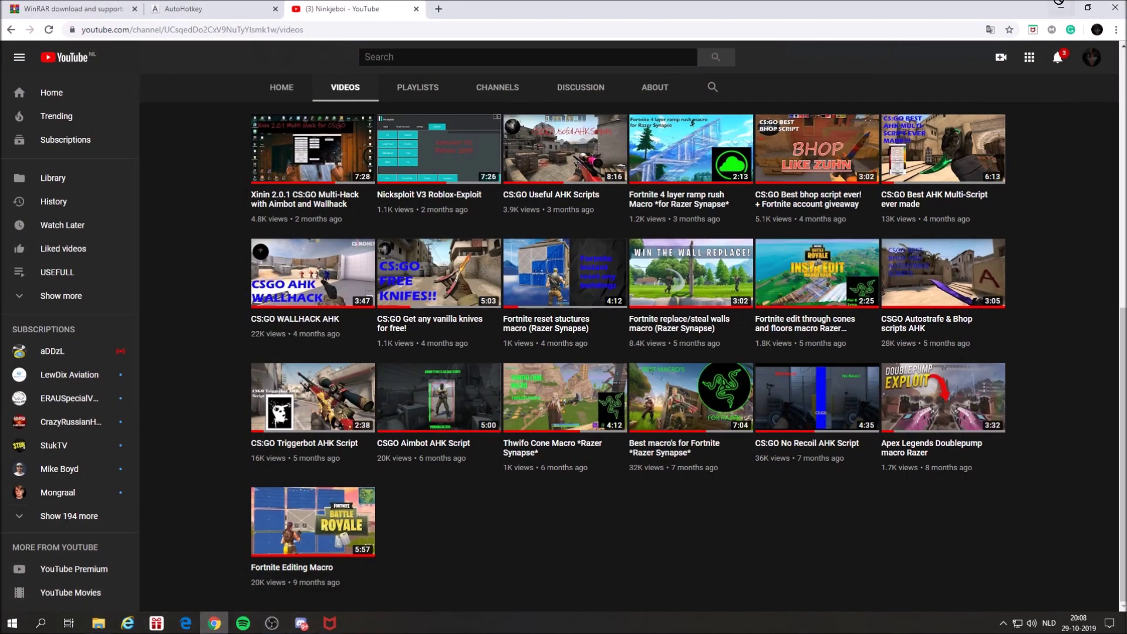
{"action": "left_click", "coordinate": [1060, 6]}
{"action": "left_click_drag", "start_coordinate": [352, 227], "coordinate": [669, 432]}
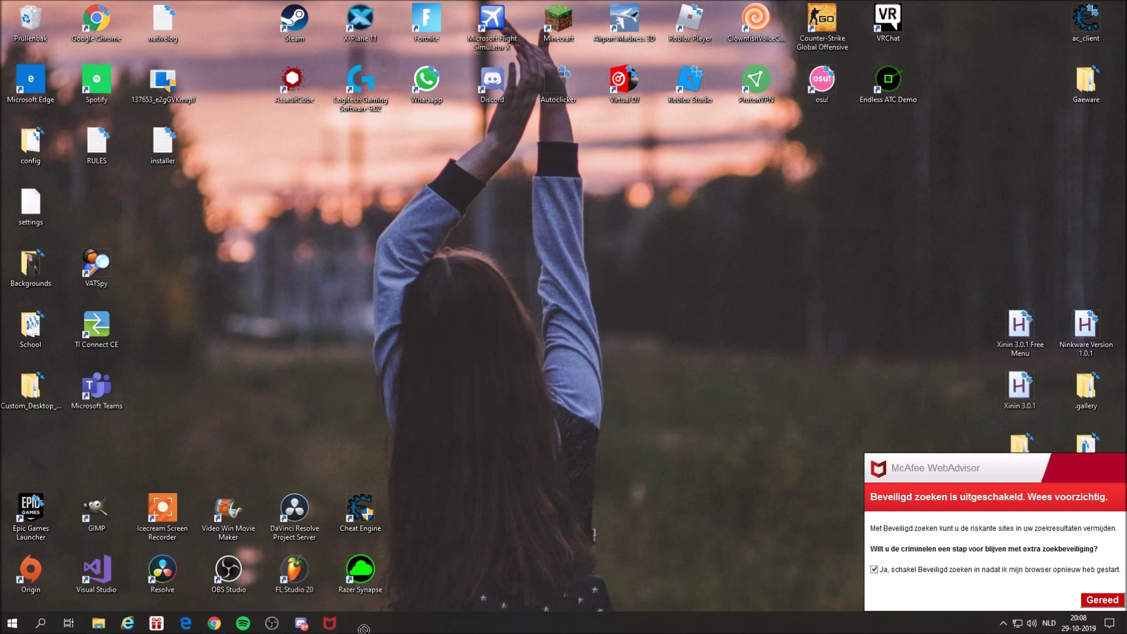
{"action": "left_click", "coordinate": [329, 623]}
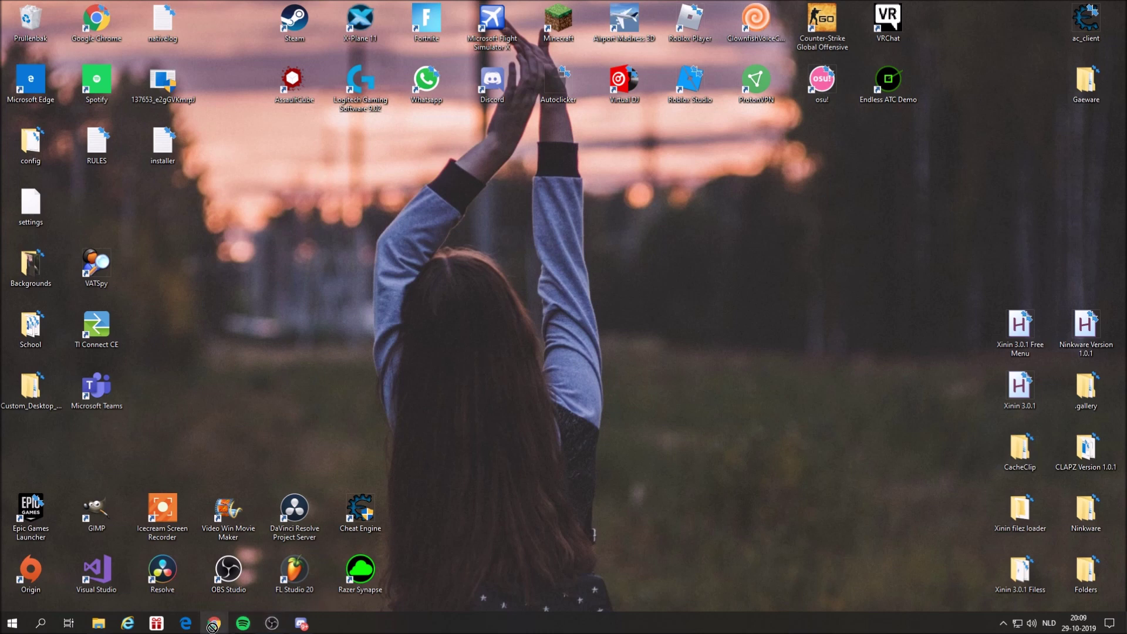
{"action": "mouse_move", "coordinate": [212, 627]}
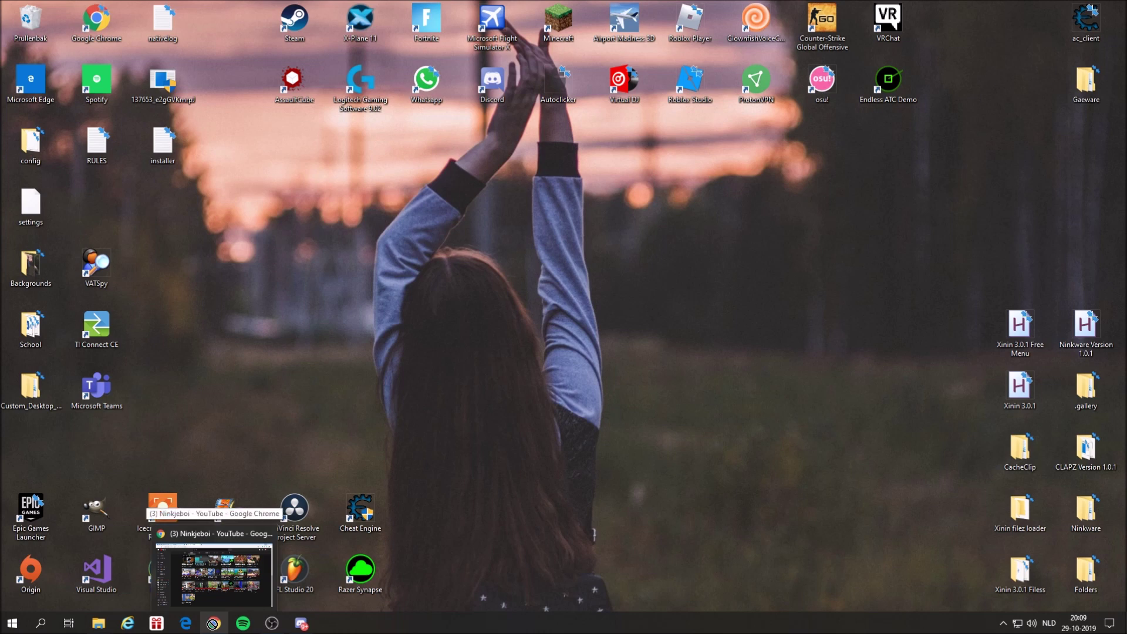
{"action": "left_click", "coordinate": [213, 572]}
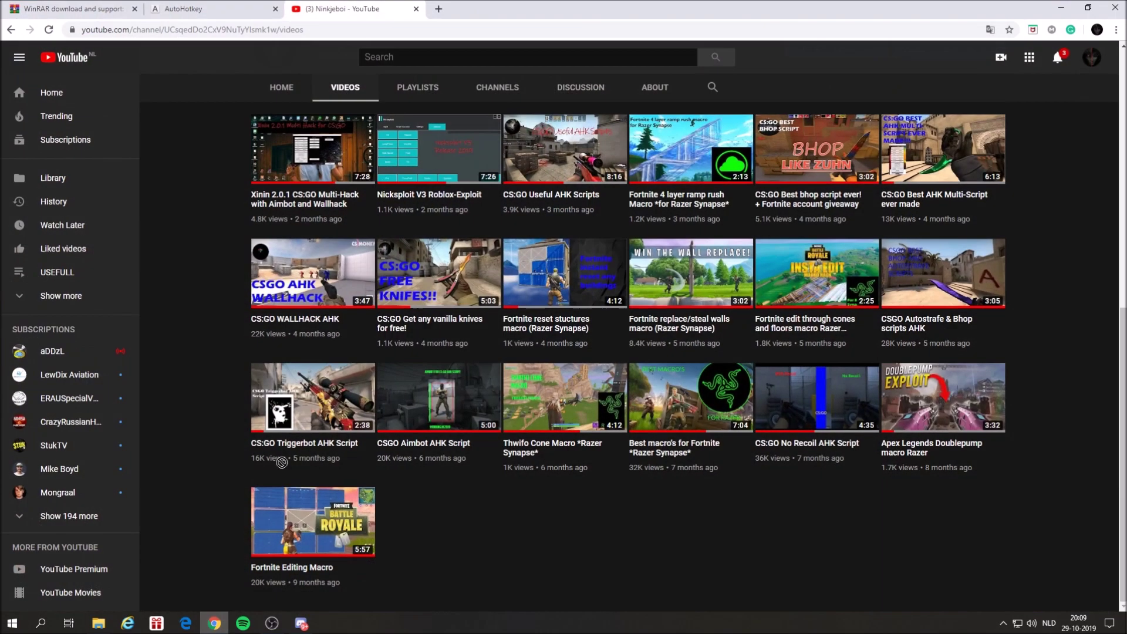
{"action": "type", "text": "C#"}
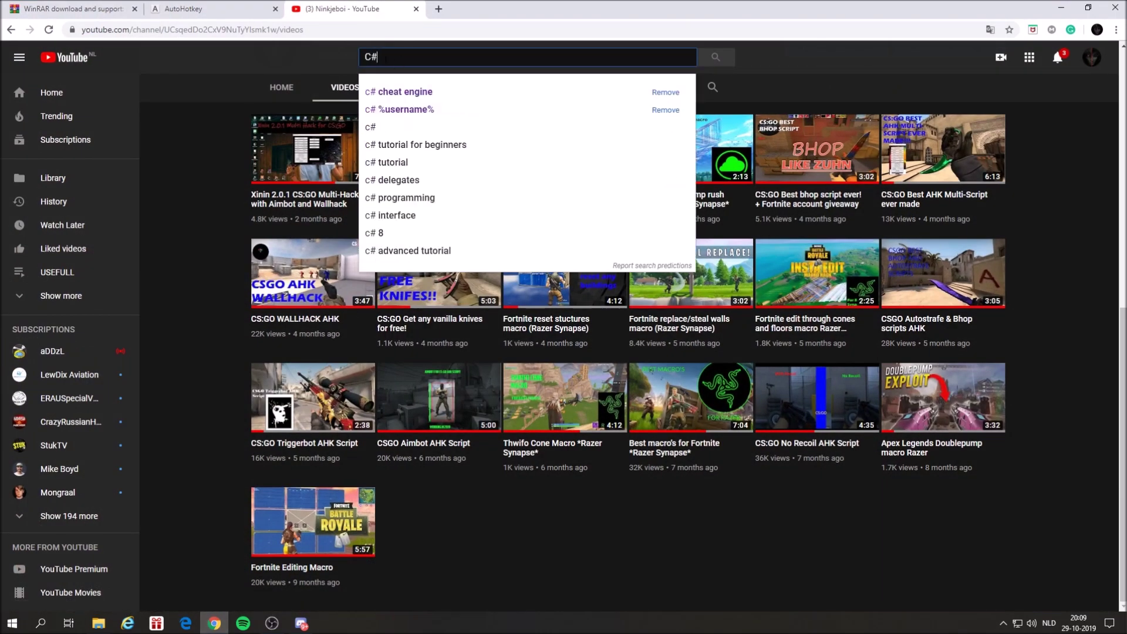
{"action": "key", "text": "BackSpace"}
{"action": "type", "text": "++"}
{"action": "key", "text": "ctrl+a"}
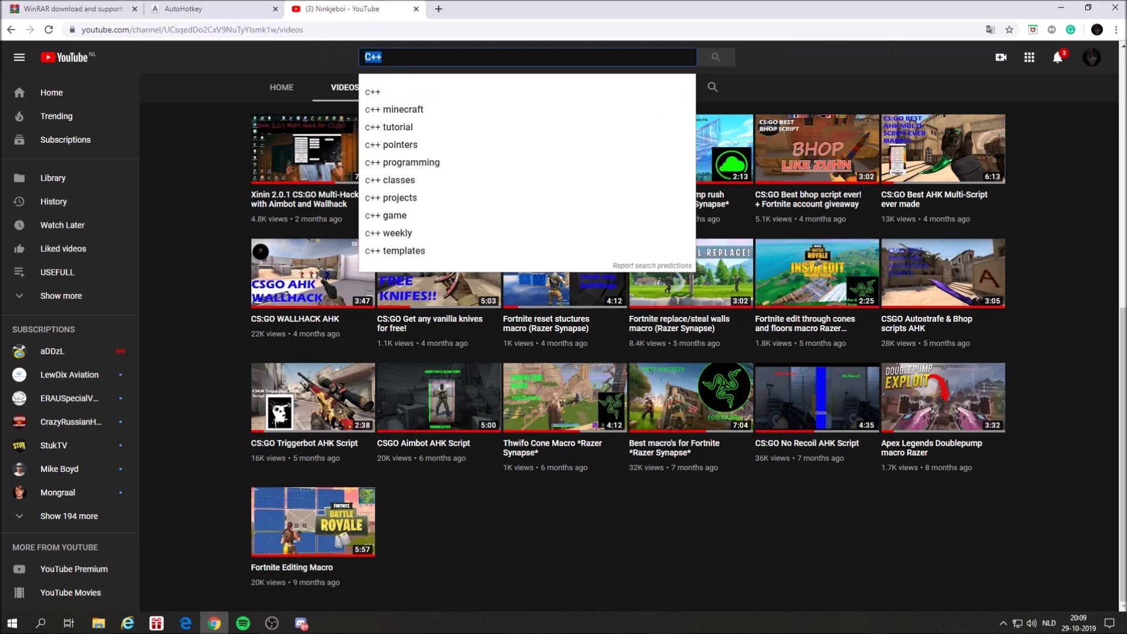
{"action": "key", "text": "End"}
{"action": "key", "text": "shift+Left"}
{"action": "key", "text": "shift+Left"}
{"action": "key", "text": "BackSpace"}
{"action": "type", "text": "C#"}
{"action": "key", "text": "ctrl+a"}
{"action": "key", "text": "BackSpace"}
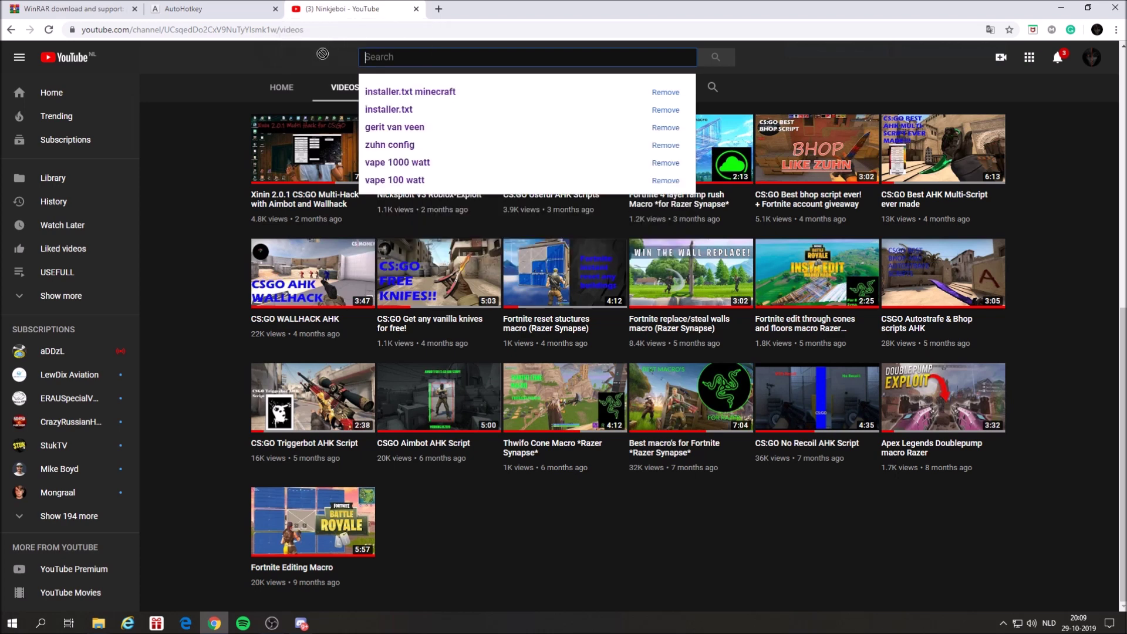
{"action": "left_click", "coordinate": [322, 54]}
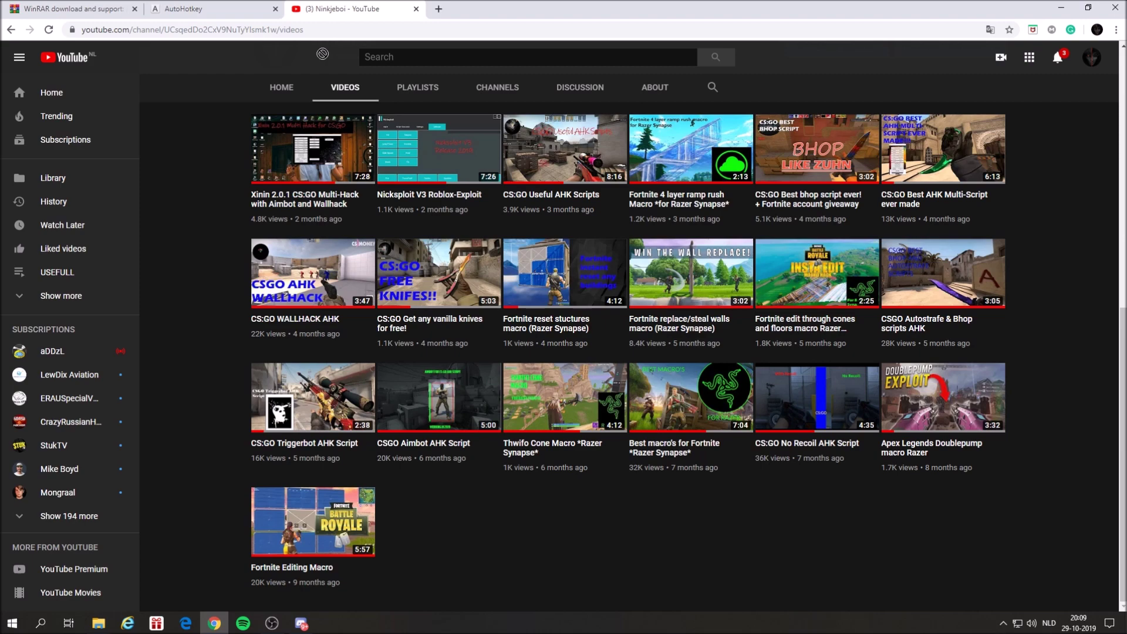
Switch to Discord and open the evidence-hacker-rank channel of the Game Hacks server.
{"action": "left_click", "coordinate": [303, 624]}
{"action": "scroll", "coordinate": [115, 441], "scroll_direction": "down", "scroll_amount": 1}
{"action": "scroll", "coordinate": [115, 442], "scroll_direction": "down", "scroll_amount": 6}
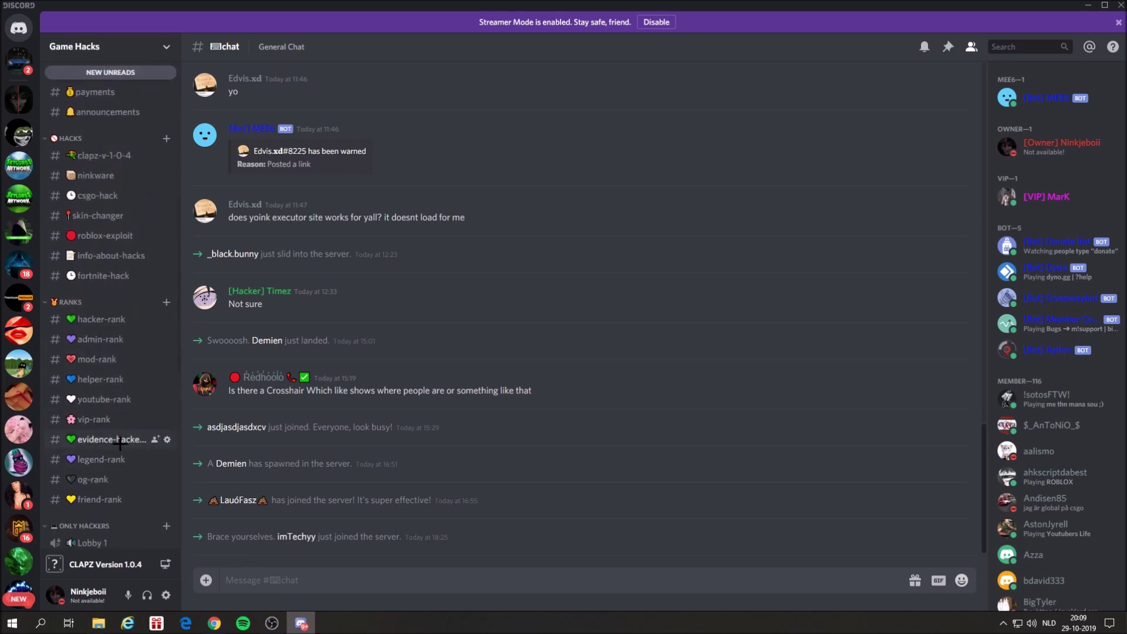
{"action": "left_click", "coordinate": [123, 441]}
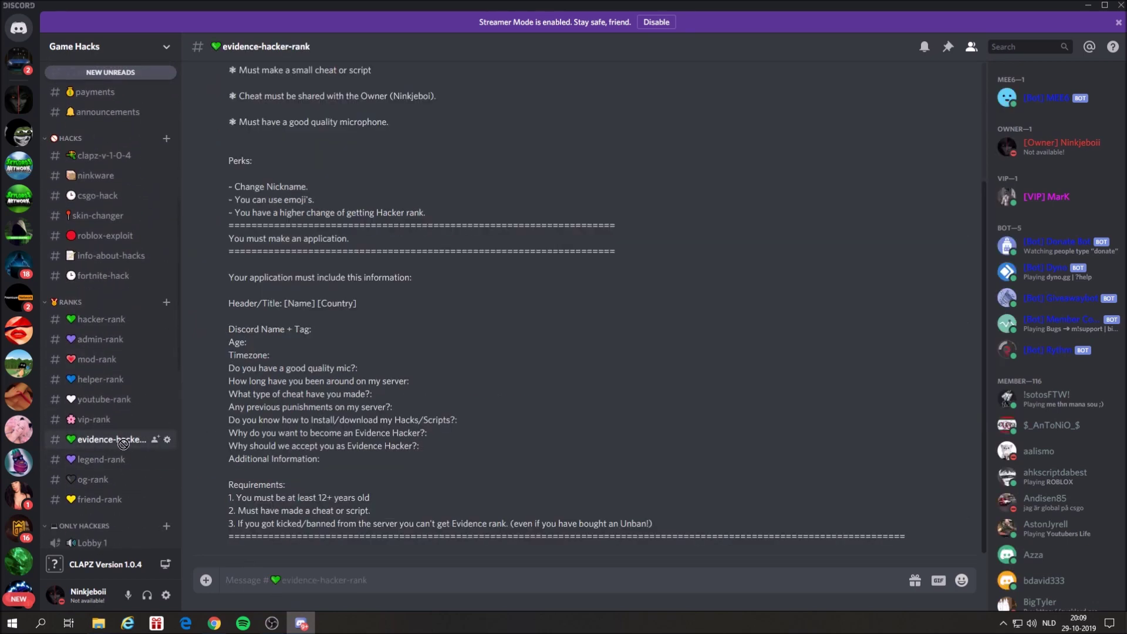
Open the appeals-for-ranks channel and look through the submitted rank applications and the owner's replies.
{"action": "scroll", "coordinate": [123, 443], "scroll_direction": "up", "scroll_amount": 5}
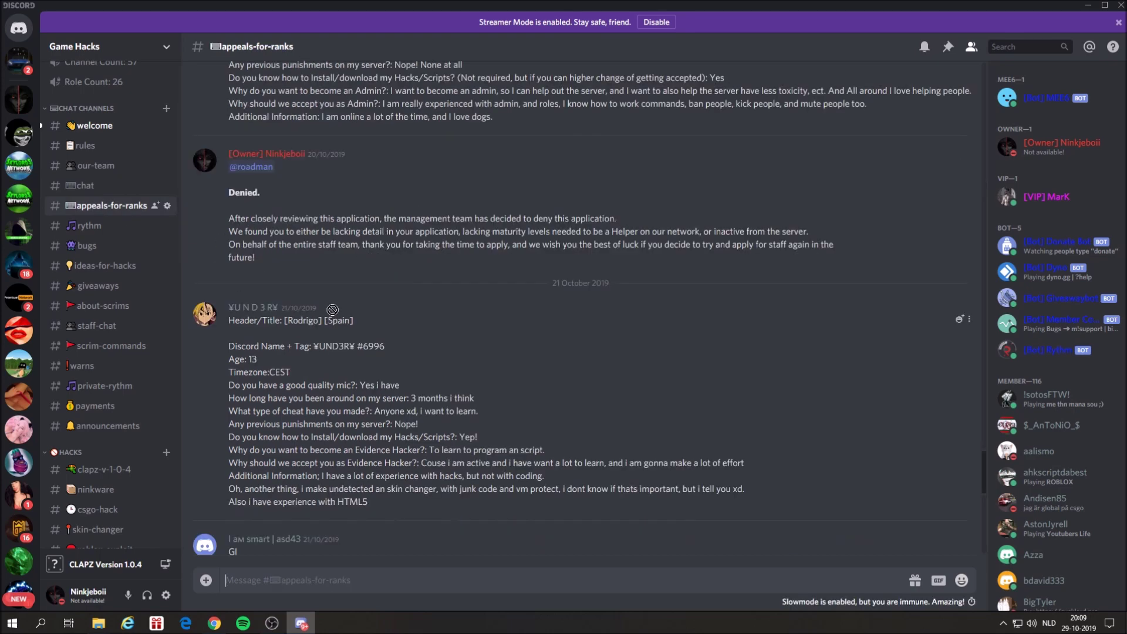
{"action": "scroll", "coordinate": [290, 333], "scroll_direction": "down", "scroll_amount": 10}
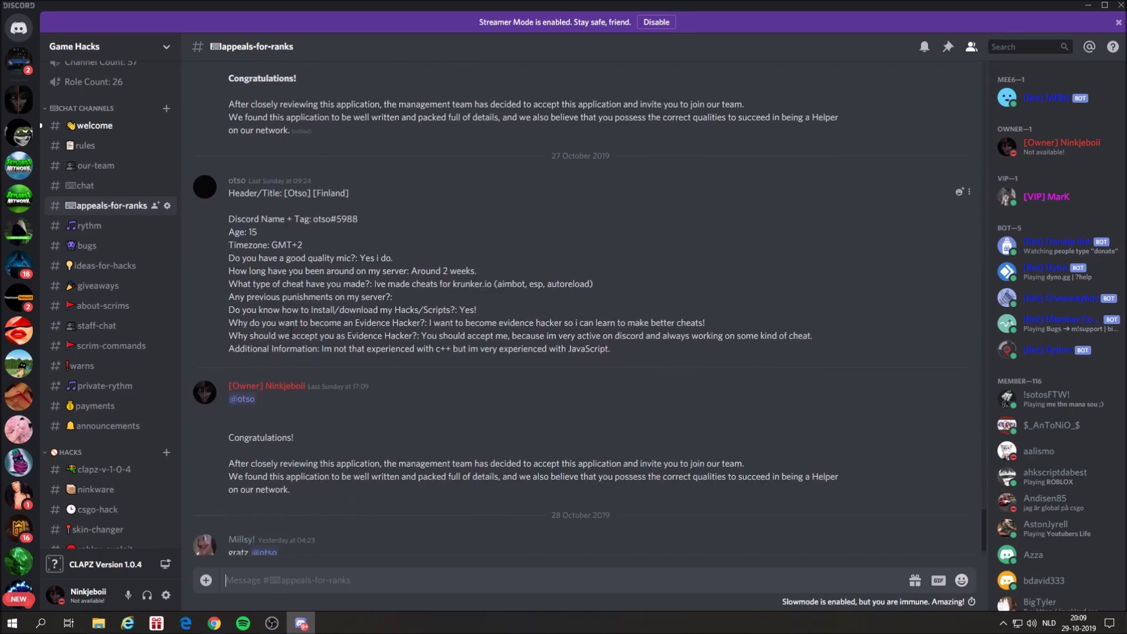
{"action": "scroll", "coordinate": [105, 365], "scroll_direction": "down", "scroll_amount": 5}
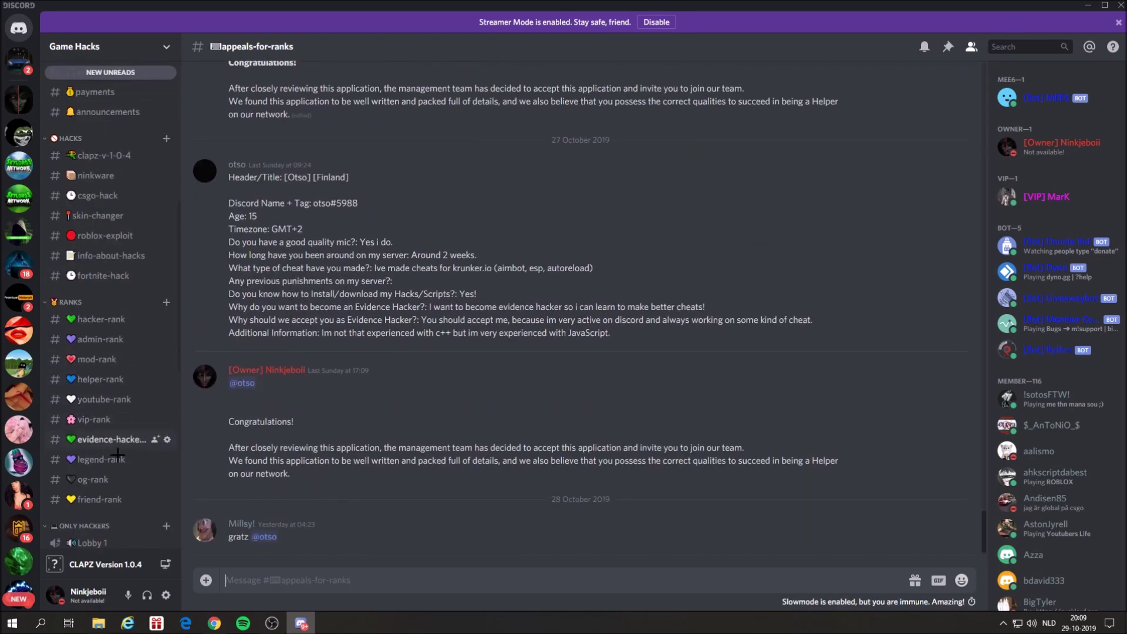
Return to the evidence-hacker-rank channel, highlight the application's Header/Title line and review the rank requirements from the channel's beginning.
{"action": "left_click", "coordinate": [138, 439]}
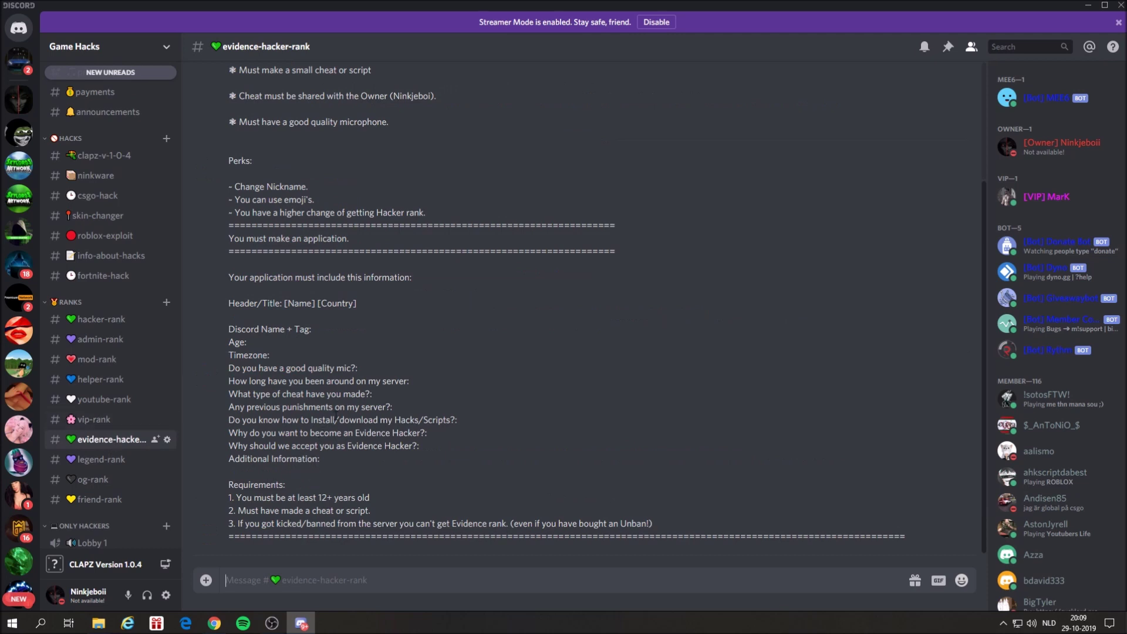
{"action": "left_click_drag", "start_coordinate": [374, 303], "coordinate": [229, 303]}
{"action": "left_click", "coordinate": [399, 316]}
{"action": "scroll", "coordinate": [401, 318], "scroll_direction": "up", "scroll_amount": 5}
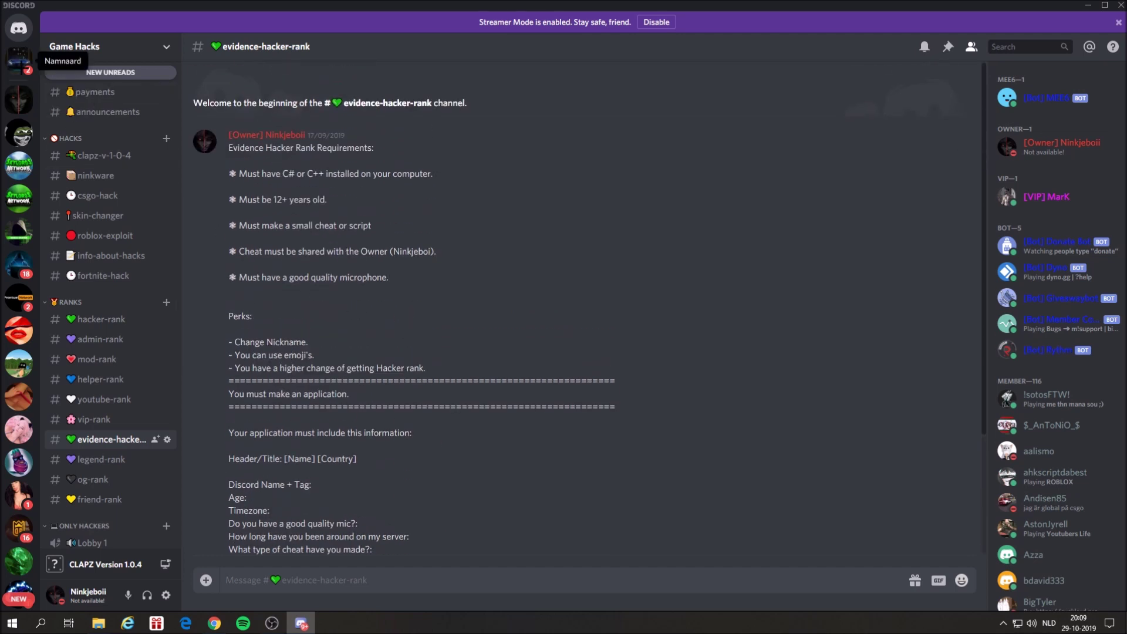
Minimize Discord and Chrome to return to the desktop.
{"action": "left_click", "coordinate": [19, 60]}
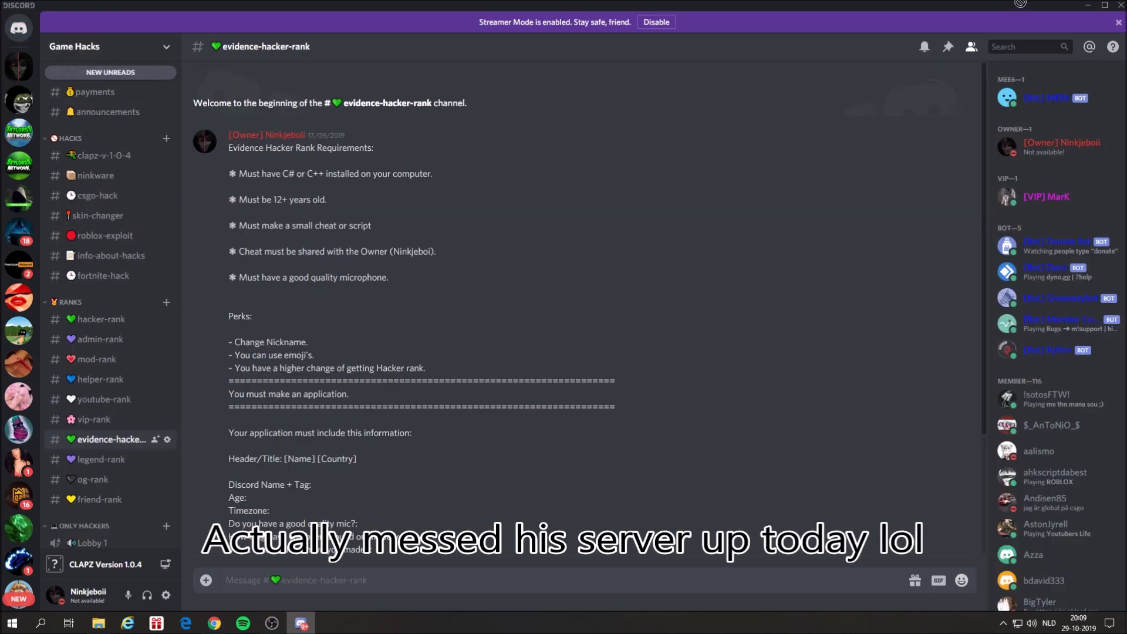
{"action": "left_click", "coordinate": [1089, 6]}
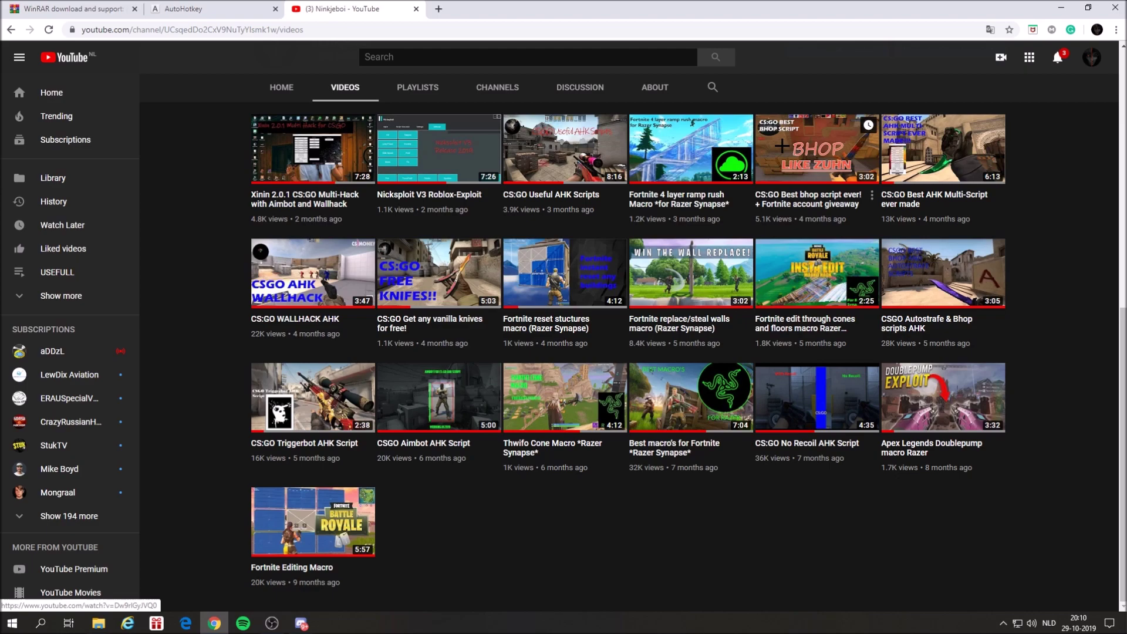
{"action": "left_click", "coordinate": [1060, 7]}
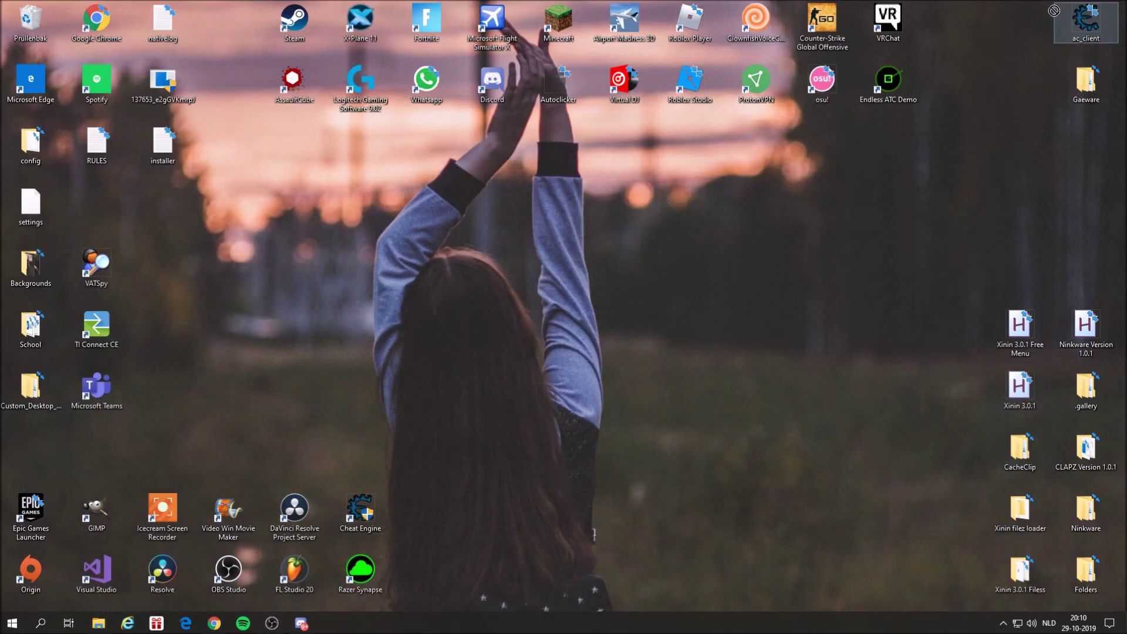